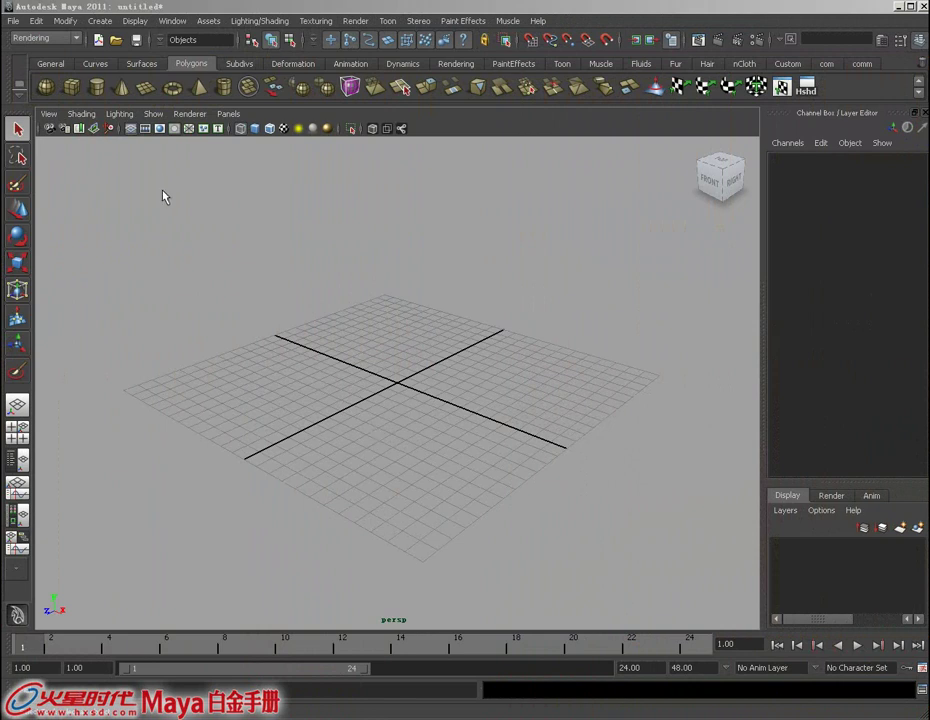
Open the Create menu and show the NURBS Primitives submenu.
{"action": "left_click", "coordinate": [106, 24]}
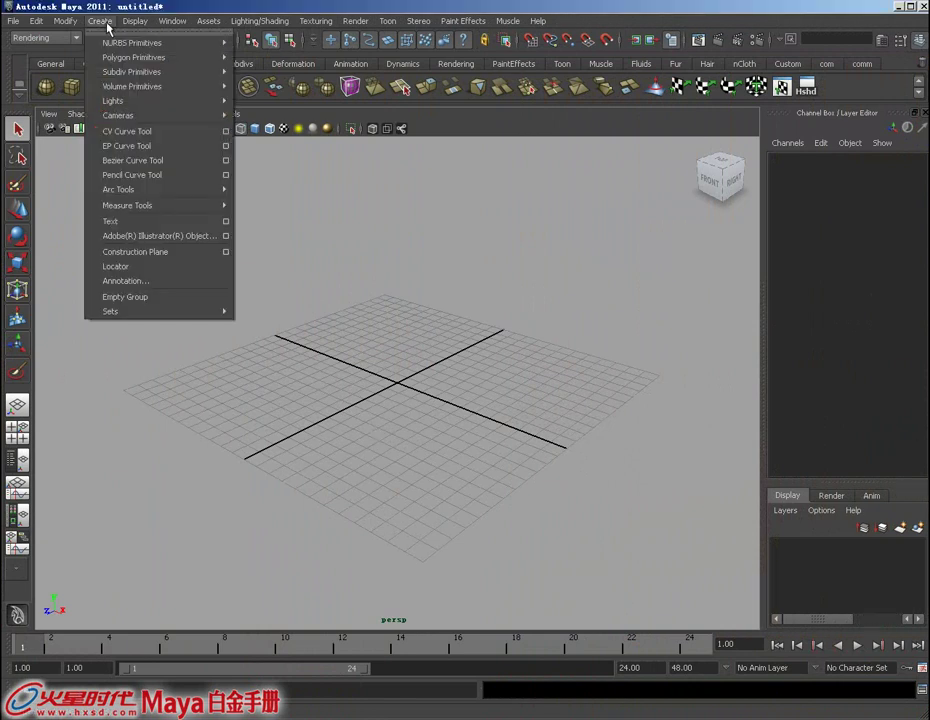
{"action": "mouse_move", "coordinate": [140, 43]}
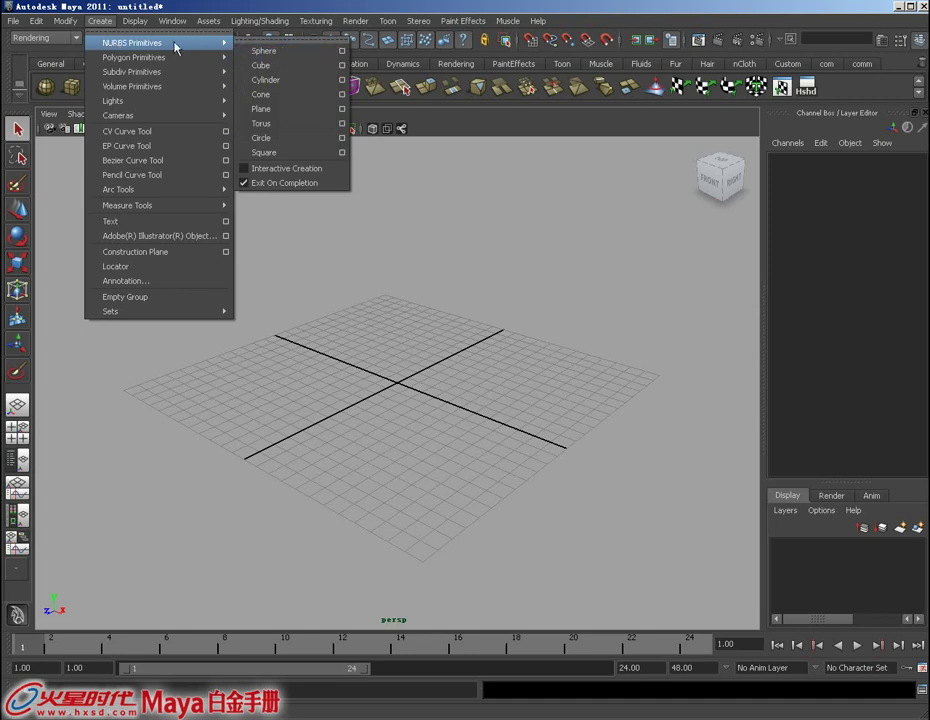
Tear off the NURBS Primitives menu as a floating window, test-create a sphere, then undo it.
{"action": "left_click", "coordinate": [290, 43]}
{"action": "left_click_drag", "start_coordinate": [270, 29], "coordinate": [60, 64]}
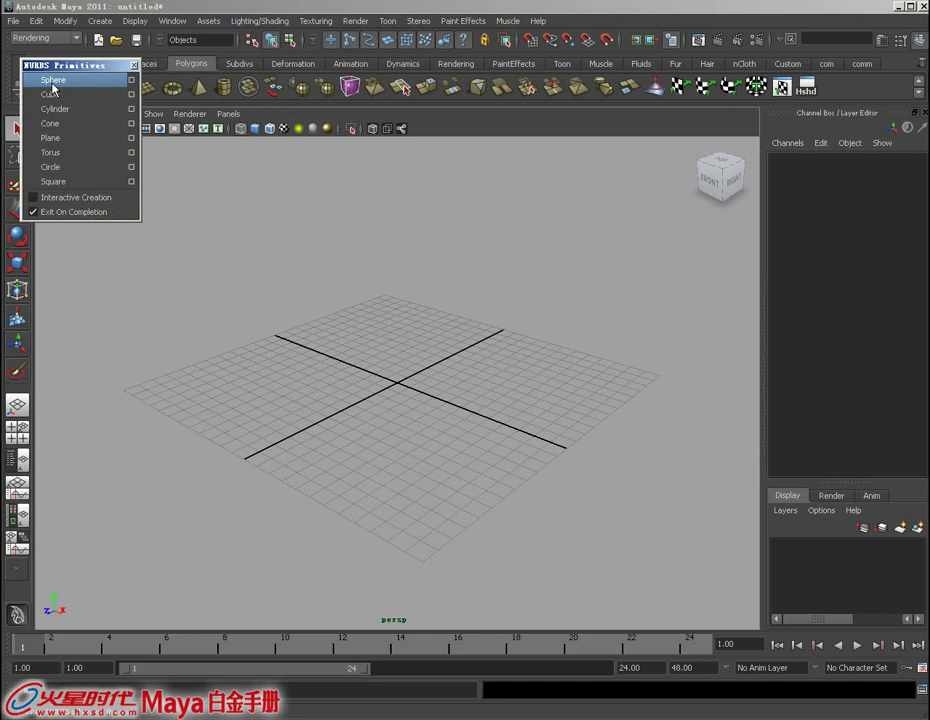
{"action": "left_click", "coordinate": [52, 84]}
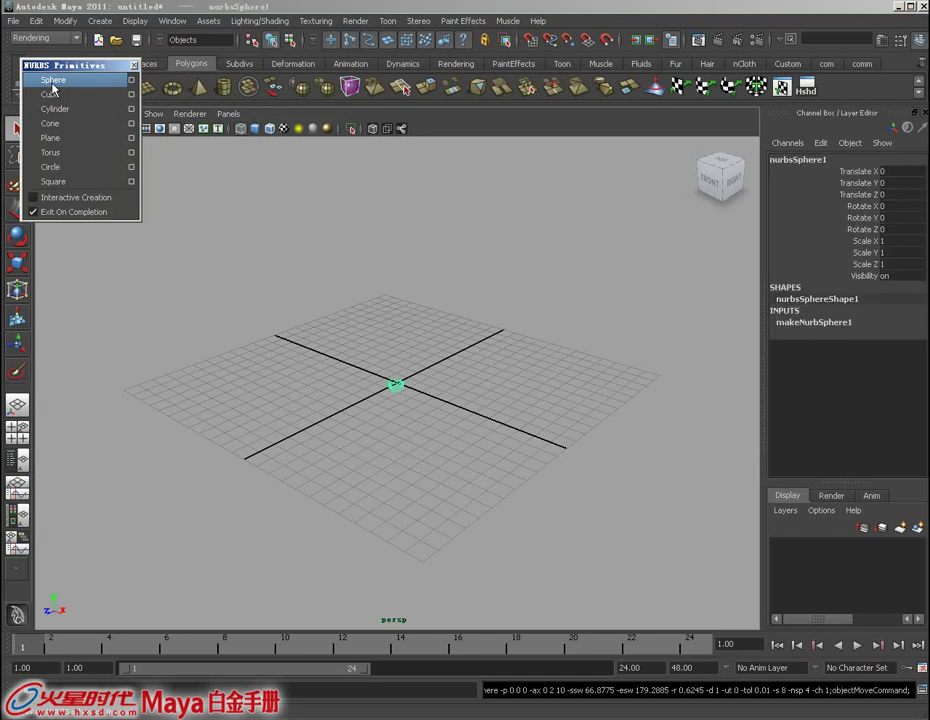
{"action": "key", "text": "ctrl+z"}
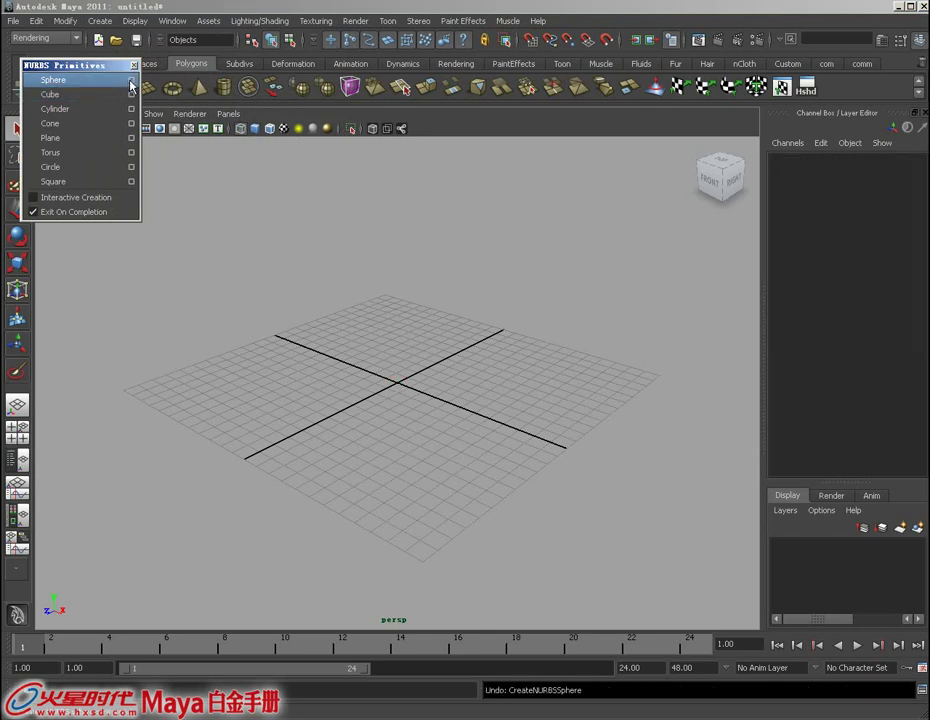
Reset the NURBS Sphere Options to defaults: Y axis, 0–360 sweep, radius 1, cubic.
{"action": "left_click", "coordinate": [129, 81]}
{"action": "left_click", "coordinate": [333, 108]}
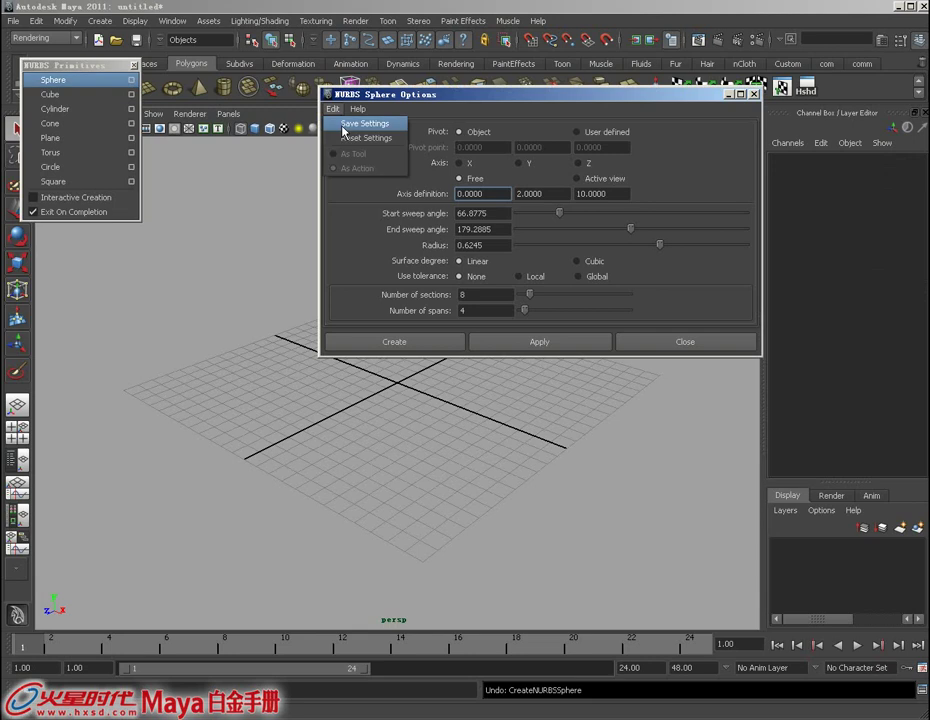
{"action": "left_click", "coordinate": [348, 125]}
{"action": "left_click", "coordinate": [134, 65]}
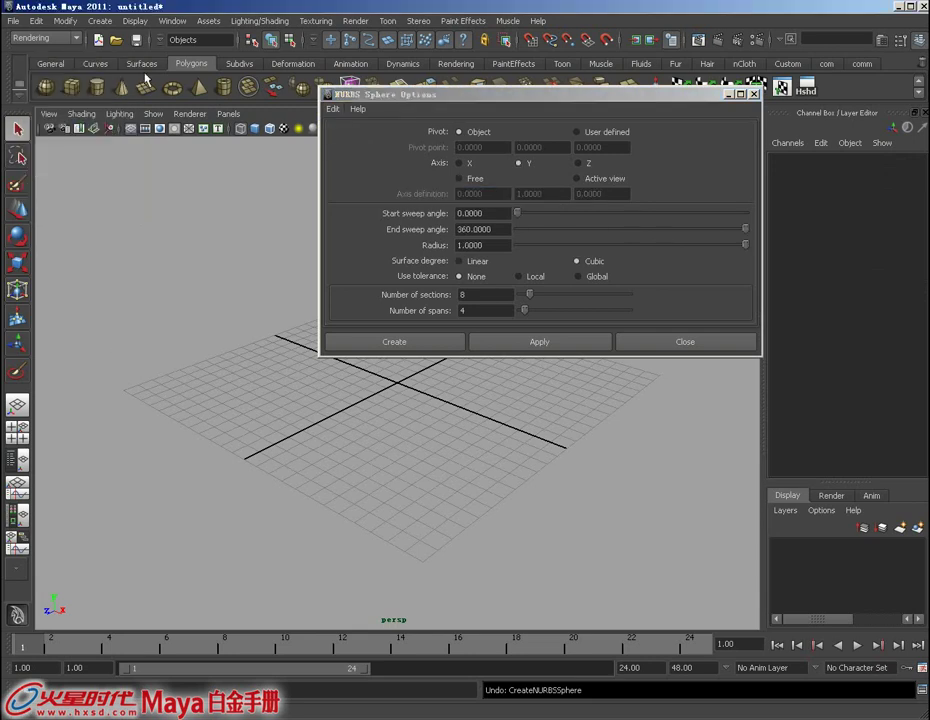
{"action": "left_click_drag", "start_coordinate": [489, 101], "coordinate": [652, 42]}
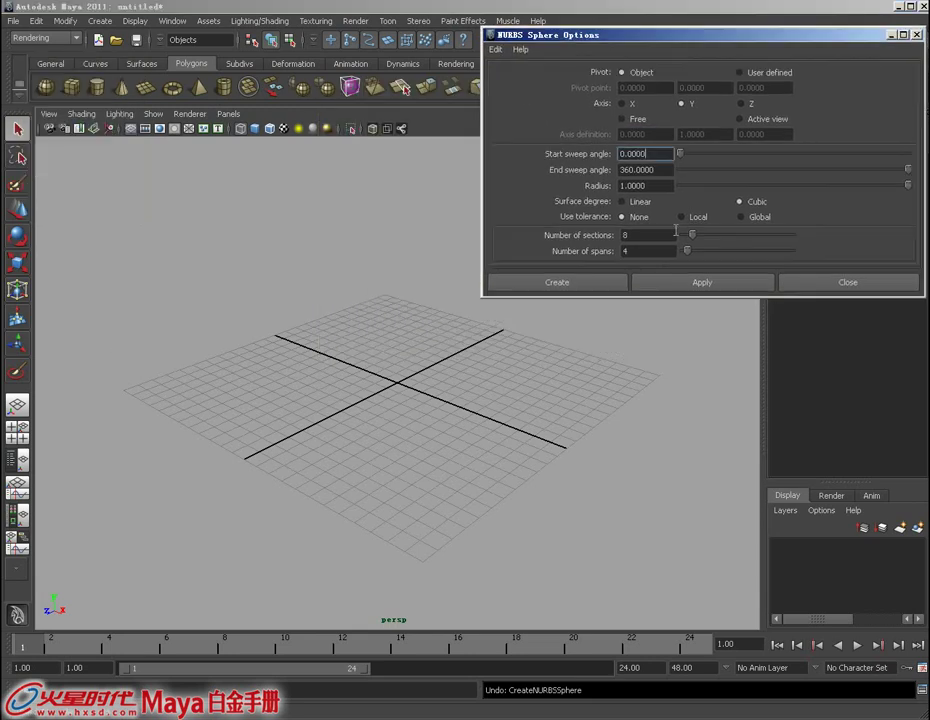
Create nurbsSphere1 at the origin with default options, smooth-shade it, and switch to the Move tool.
{"action": "left_click", "coordinate": [681, 286]}
{"action": "mouse_move", "coordinate": [416, 460]}
{"action": "left_mouse_down", "text": "alt"}
{"action": "mouse_move", "coordinate": [425, 421]}
{"action": "mouse_move", "coordinate": [446, 501]}
{"action": "left_mouse_up", "text": "alt"}
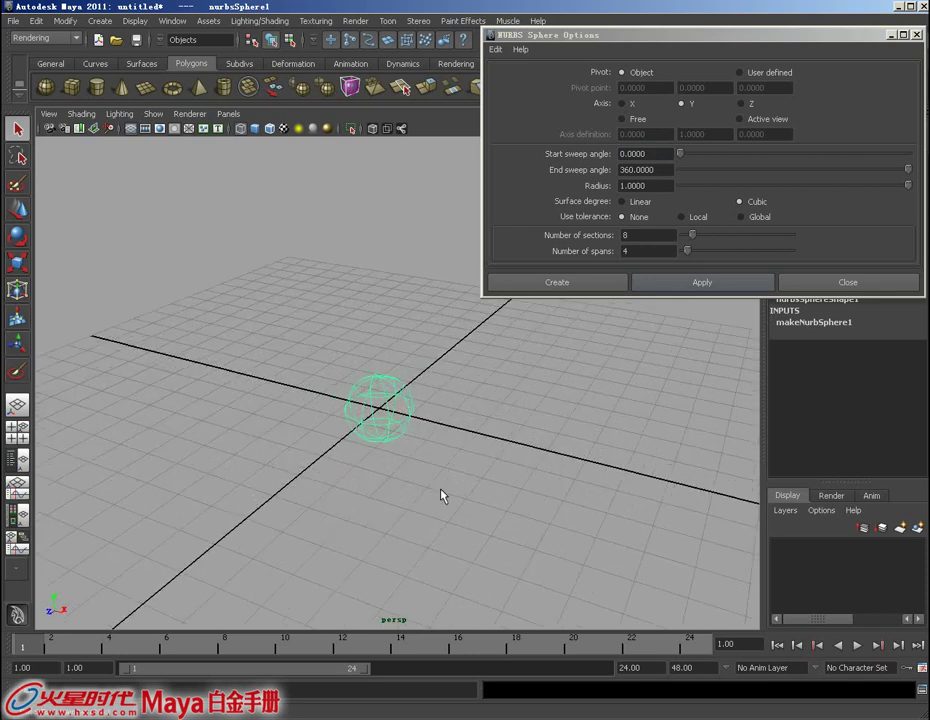
{"action": "key", "text": "5"}
{"action": "mouse_move", "coordinate": [411, 430]}
{"action": "right_mouse_down", "text": "alt"}
{"action": "mouse_move", "coordinate": [390, 438]}
{"action": "mouse_move", "coordinate": [392, 450]}
{"action": "right_mouse_up", "text": "alt"}
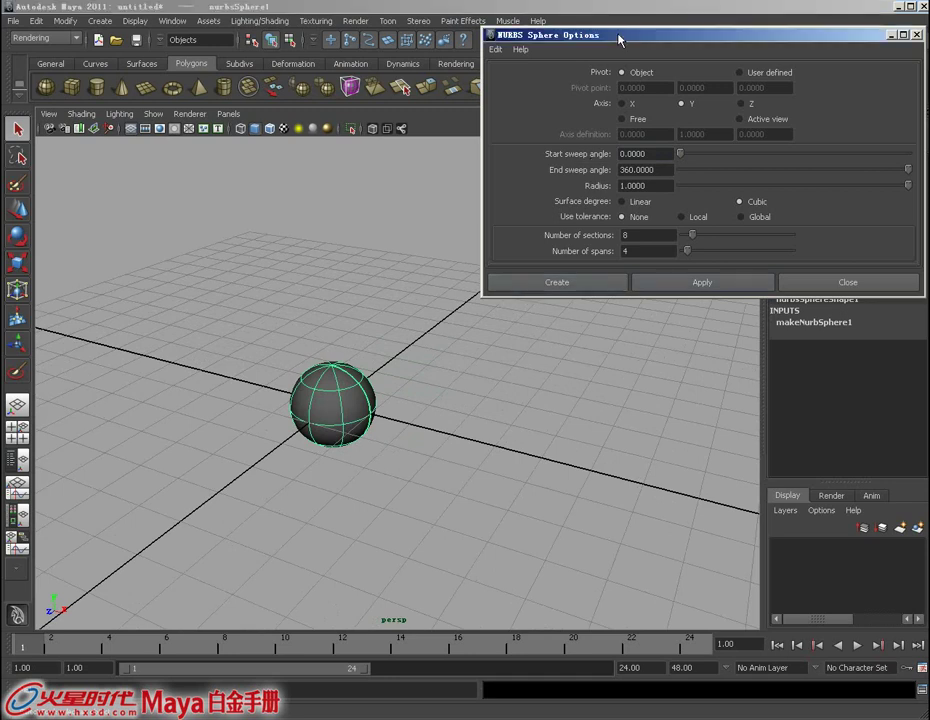
{"action": "left_click_drag", "start_coordinate": [618, 36], "coordinate": [550, 28]}
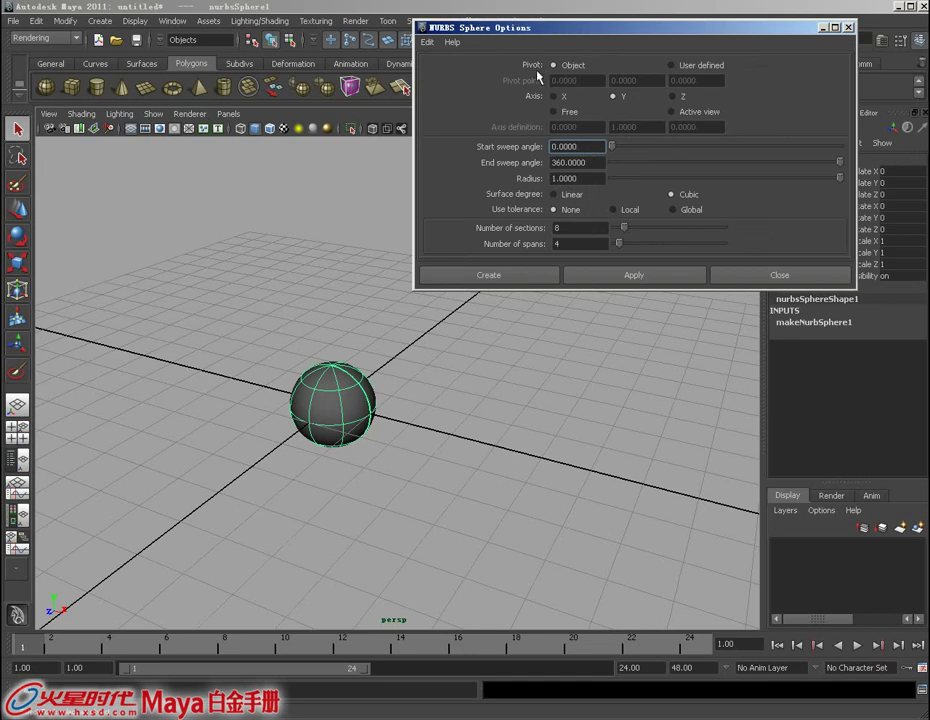
{"action": "mouse_move", "coordinate": [460, 461]}
{"action": "left_mouse_down", "text": "alt"}
{"action": "mouse_move", "coordinate": [370, 434]}
{"action": "mouse_move", "coordinate": [401, 409]}
{"action": "mouse_move", "coordinate": [326, 357]}
{"action": "left_mouse_up", "text": "alt"}
{"action": "key", "text": "w"}
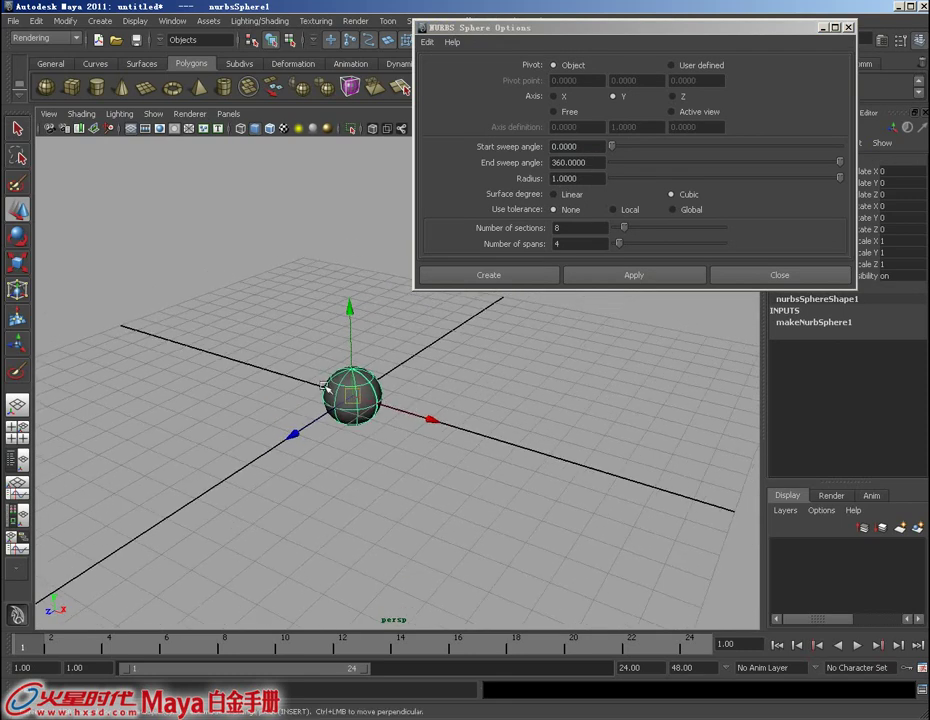
{"action": "mouse_move", "coordinate": [360, 393]}
{"action": "left_mouse_down", "text": "alt"}
{"action": "mouse_move", "coordinate": [357, 407]}
{"action": "mouse_move", "coordinate": [494, 351]}
{"action": "mouse_move", "coordinate": [430, 444]}
{"action": "mouse_move", "coordinate": [336, 402]}
{"action": "mouse_move", "coordinate": [465, 334]}
{"action": "left_mouse_up", "text": "alt"}
Create nurbsSphere2 with a user-defined pivot at 0, 20, 0, floating above the grid.
{"action": "left_click", "coordinate": [670, 65]}
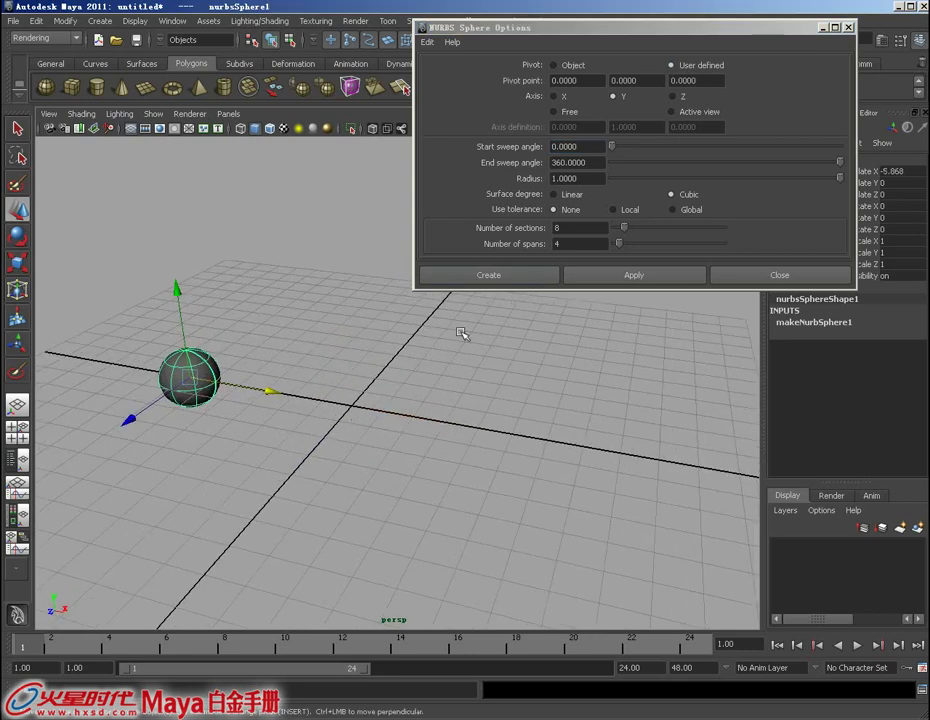
{"action": "left_click", "coordinate": [650, 80]}
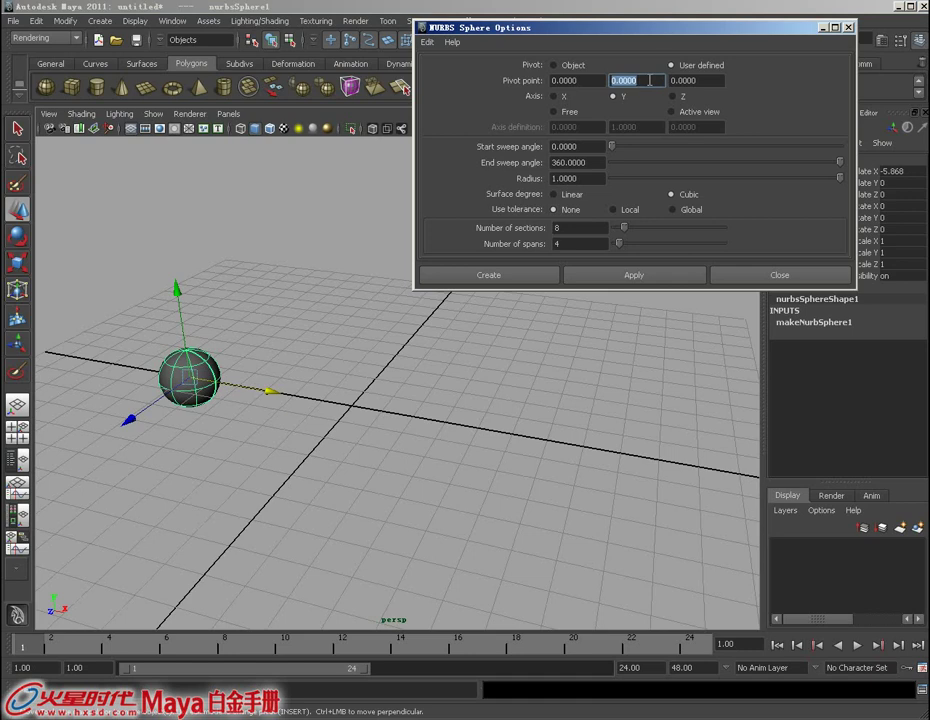
{"action": "type", "text": "2"}
{"action": "left_click", "coordinate": [634, 275]}
{"action": "mouse_move", "coordinate": [600, 300]}
{"action": "right_mouse_down", "text": "alt"}
{"action": "mouse_move", "coordinate": [473, 438]}
{"action": "mouse_move", "coordinate": [290, 341]}
{"action": "right_mouse_up", "text": "alt"}
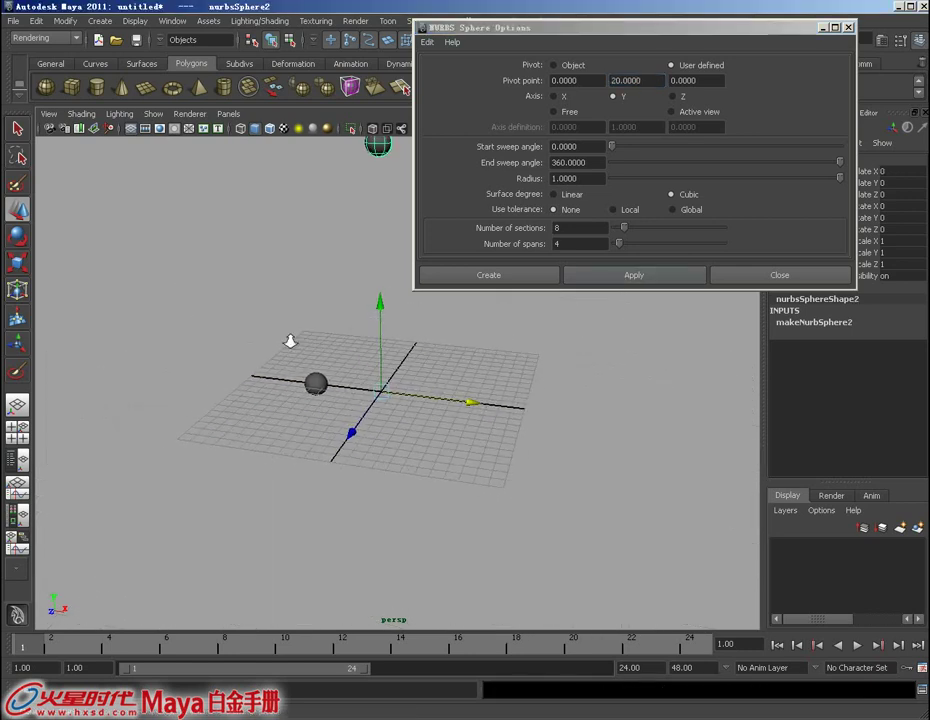
{"action": "mouse_move", "coordinate": [290, 341]}
{"action": "left_mouse_down", "text": "alt"}
{"action": "mouse_move", "coordinate": [319, 354]}
{"action": "mouse_move", "coordinate": [326, 388]}
{"action": "mouse_move", "coordinate": [311, 376]}
{"action": "mouse_move", "coordinate": [330, 386]}
{"action": "left_mouse_up", "text": "alt"}
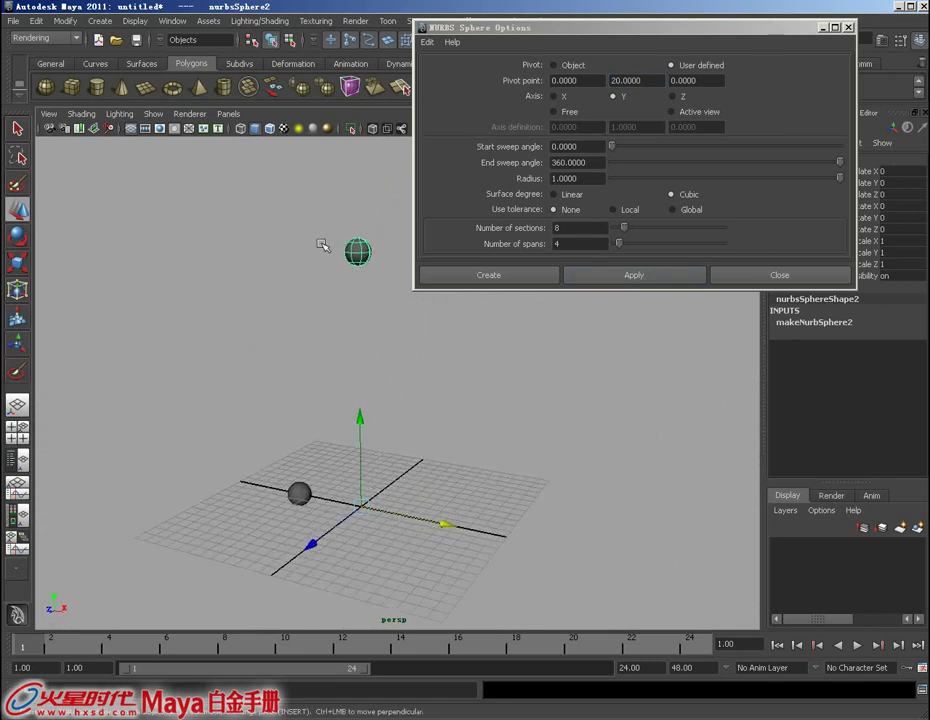
{"action": "mouse_move", "coordinate": [359, 272]}
{"action": "left_mouse_down", "text": "alt"}
{"action": "mouse_move", "coordinate": [344, 289]}
{"action": "mouse_move", "coordinate": [351, 297]}
{"action": "mouse_move", "coordinate": [326, 293]}
{"action": "left_mouse_up", "text": "alt"}
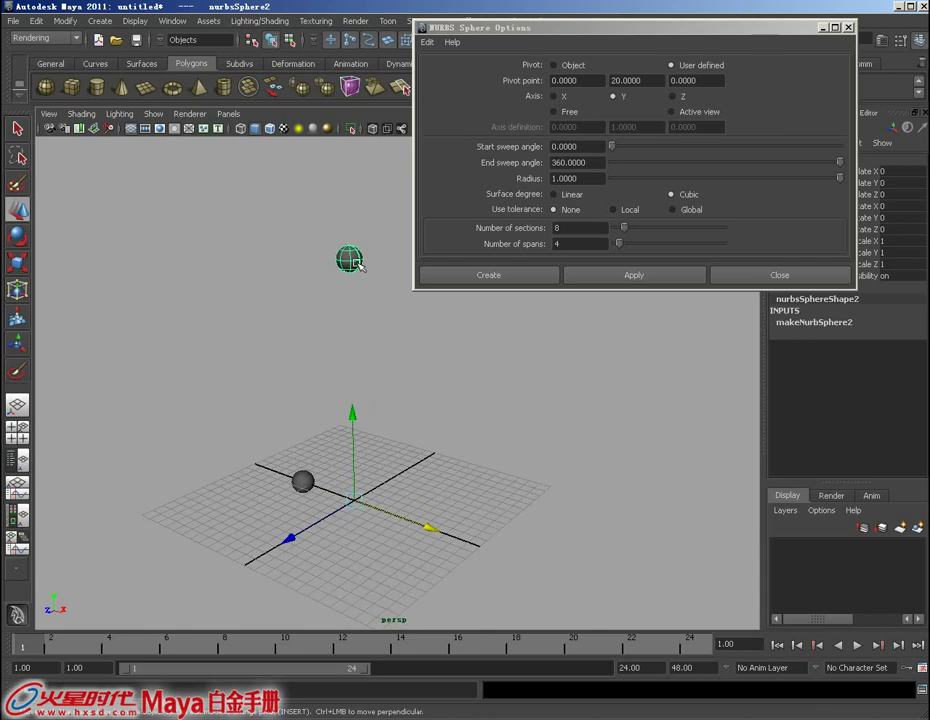
Keep the pivot user-defined but set its Y value back to 0.
{"action": "left_click", "coordinate": [555, 66]}
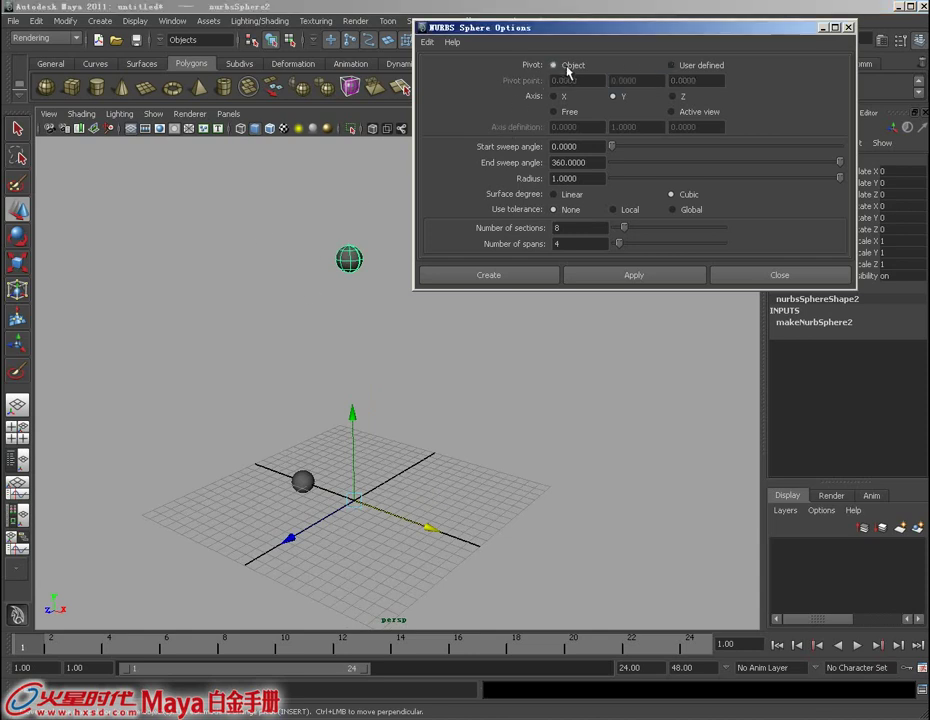
{"action": "left_click", "coordinate": [689, 68]}
{"action": "type", "text": "20.0000"}
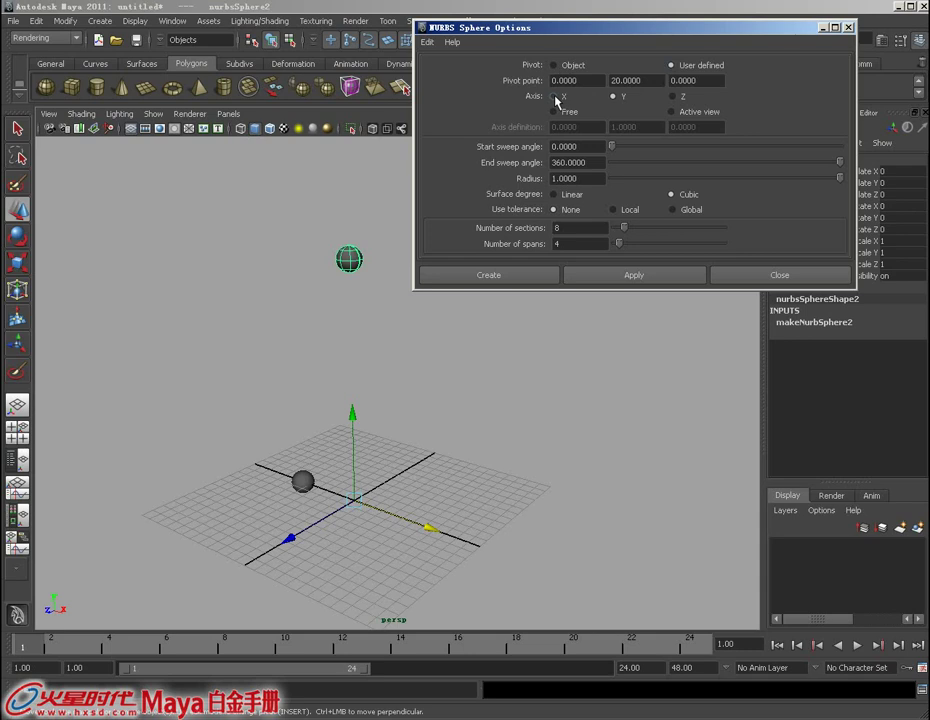
{"action": "double_click", "coordinate": [646, 80]}
{"action": "type", "text": "0"}
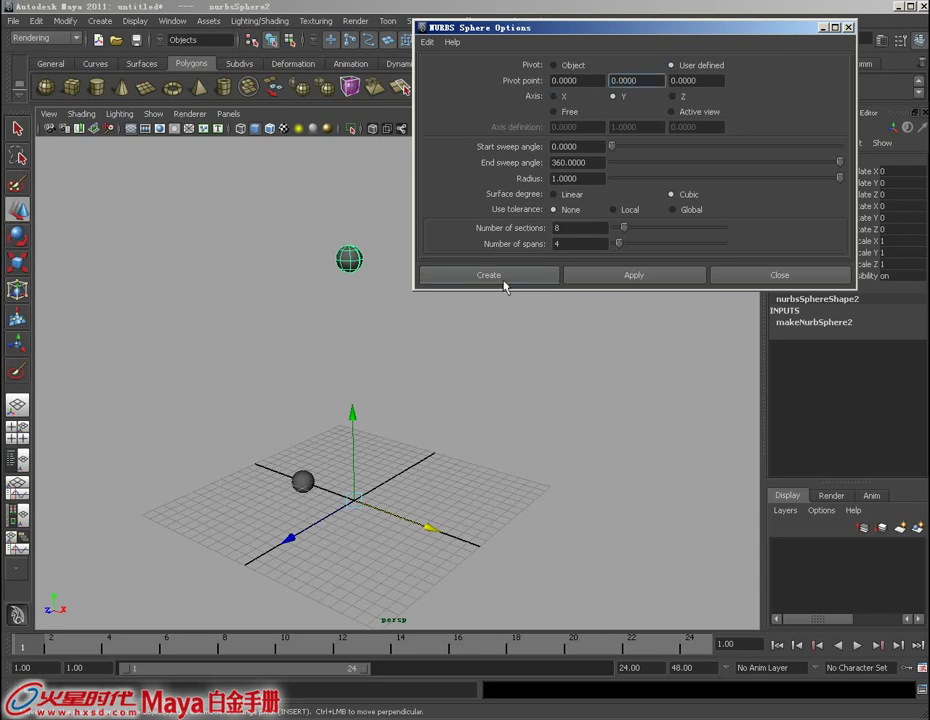
{"action": "scroll", "coordinate": [395, 433], "scroll_direction": "down", "scroll_amount": 3}
{"action": "left_click_drag", "start_coordinate": [401, 435], "coordinate": [425, 425], "text": "alt"}
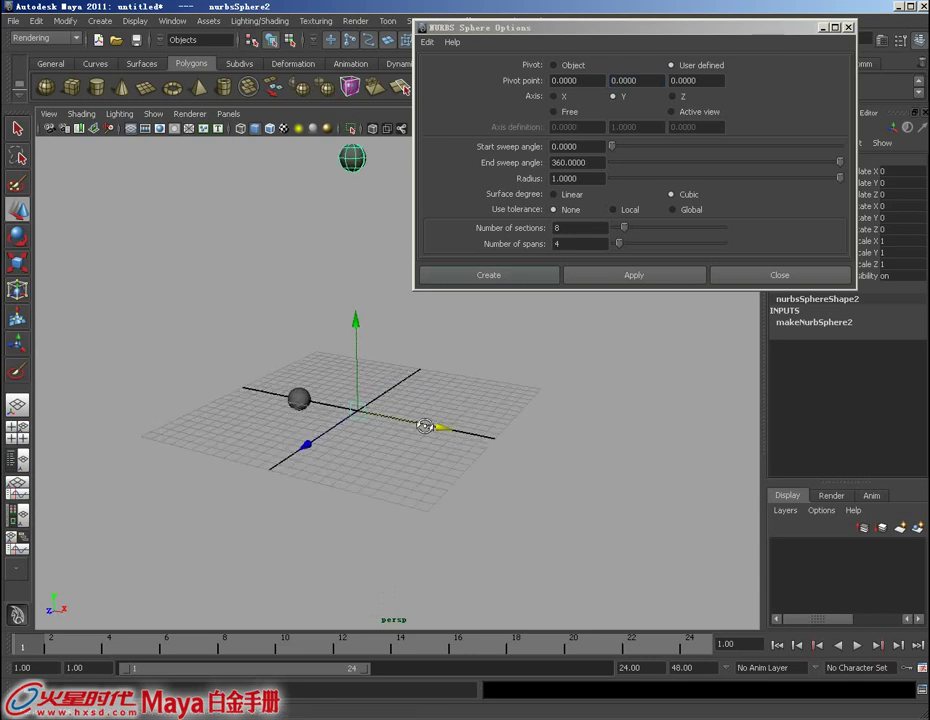
Create a sphere oriented along the X axis and move it right along X.
{"action": "left_click", "coordinate": [555, 96]}
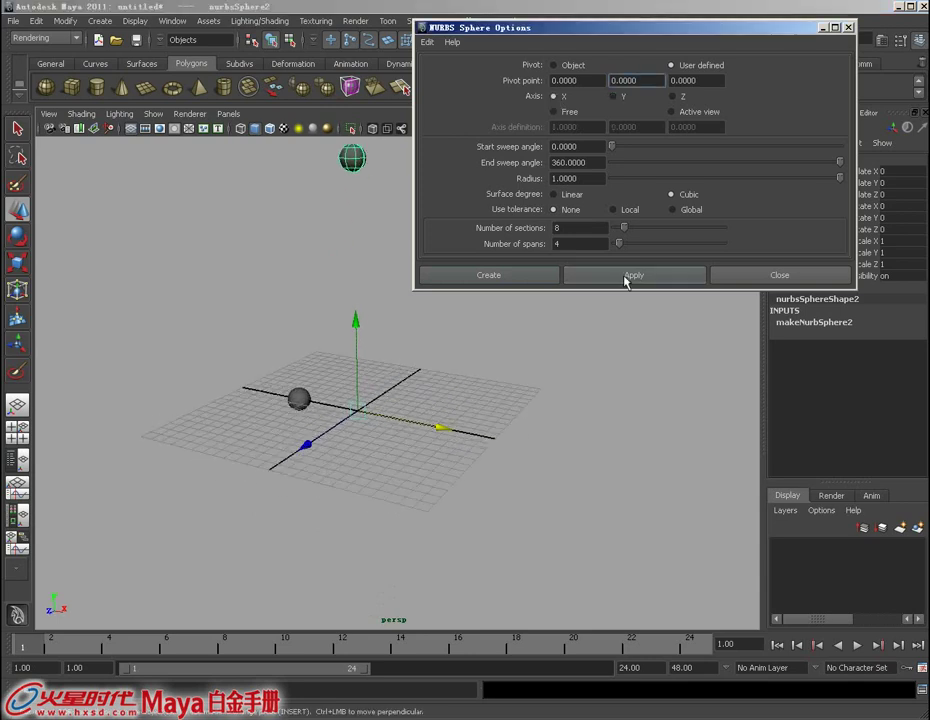
{"action": "left_click", "coordinate": [625, 272]}
{"action": "scroll", "coordinate": [626, 530], "scroll_direction": "up", "scroll_amount": 3}
{"action": "mouse_move", "coordinate": [626, 530]}
{"action": "left_mouse_down", "text": "alt"}
{"action": "mouse_move", "coordinate": [542, 452]}
{"action": "mouse_move", "coordinate": [473, 421]}
{"action": "mouse_move", "coordinate": [449, 473]}
{"action": "mouse_move", "coordinate": [428, 438]}
{"action": "mouse_move", "coordinate": [473, 469]}
{"action": "left_mouse_up", "text": "alt"}
{"action": "mouse_move", "coordinate": [420, 407]}
{"action": "left_mouse_down", "text": "alt"}
{"action": "mouse_move", "coordinate": [409, 426]}
{"action": "mouse_move", "coordinate": [602, 436]}
{"action": "left_mouse_up", "text": "alt"}
Create a Z-axis sphere, nudge it along Z, and show wireframe on the shaded spheres.
{"action": "left_click", "coordinate": [671, 96]}
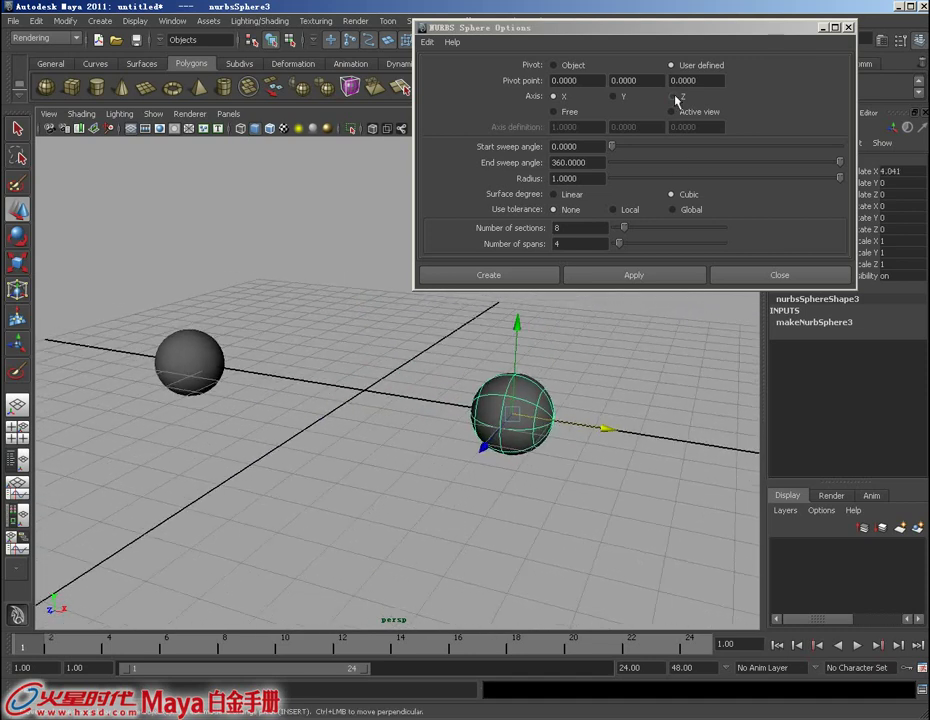
{"action": "left_click", "coordinate": [614, 275]}
{"action": "left_click_drag", "start_coordinate": [380, 432], "coordinate": [338, 443], "text": "alt"}
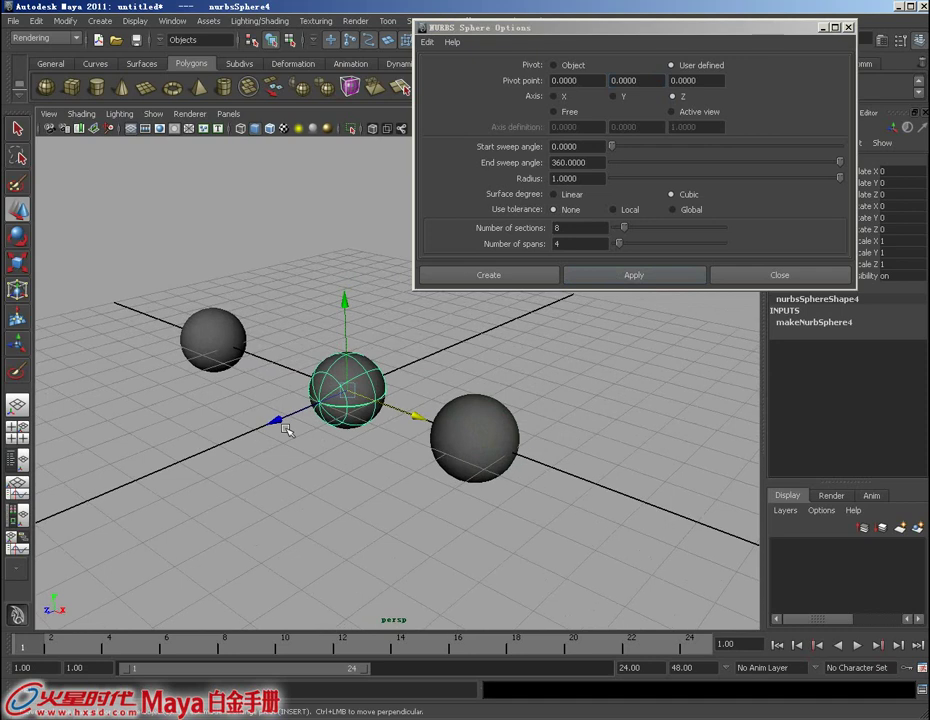
{"action": "left_click_drag", "start_coordinate": [418, 418], "coordinate": [270, 421]}
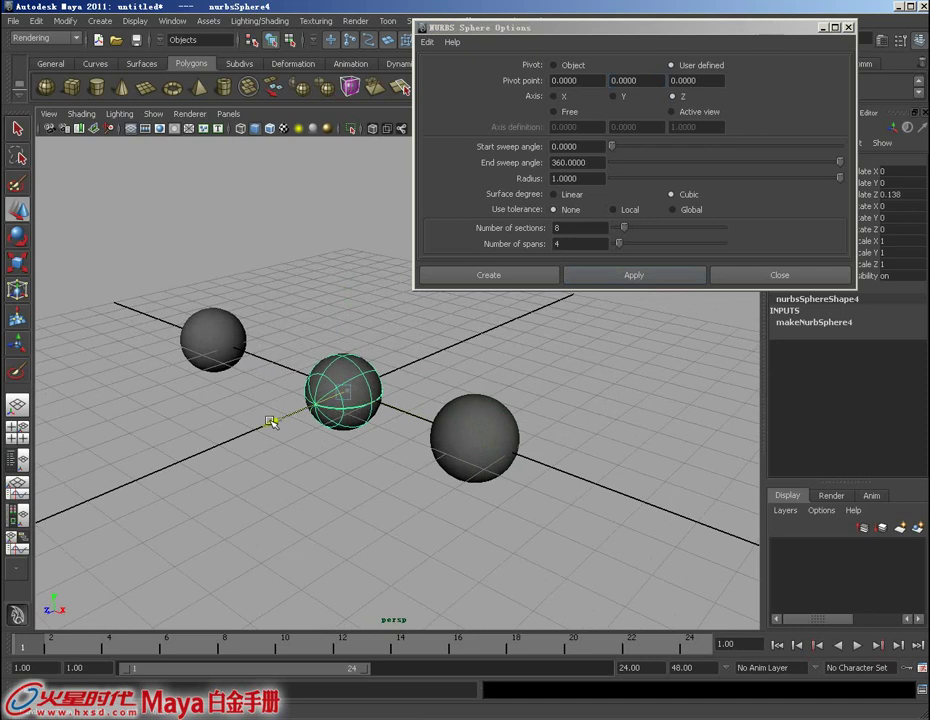
{"action": "left_click", "coordinate": [270, 128]}
{"action": "mouse_move", "coordinate": [272, 150]}
{"action": "left_mouse_down", "text": "alt"}
{"action": "mouse_move", "coordinate": [300, 256]}
{"action": "mouse_move", "coordinate": [370, 399]}
{"action": "left_mouse_up", "text": "alt"}
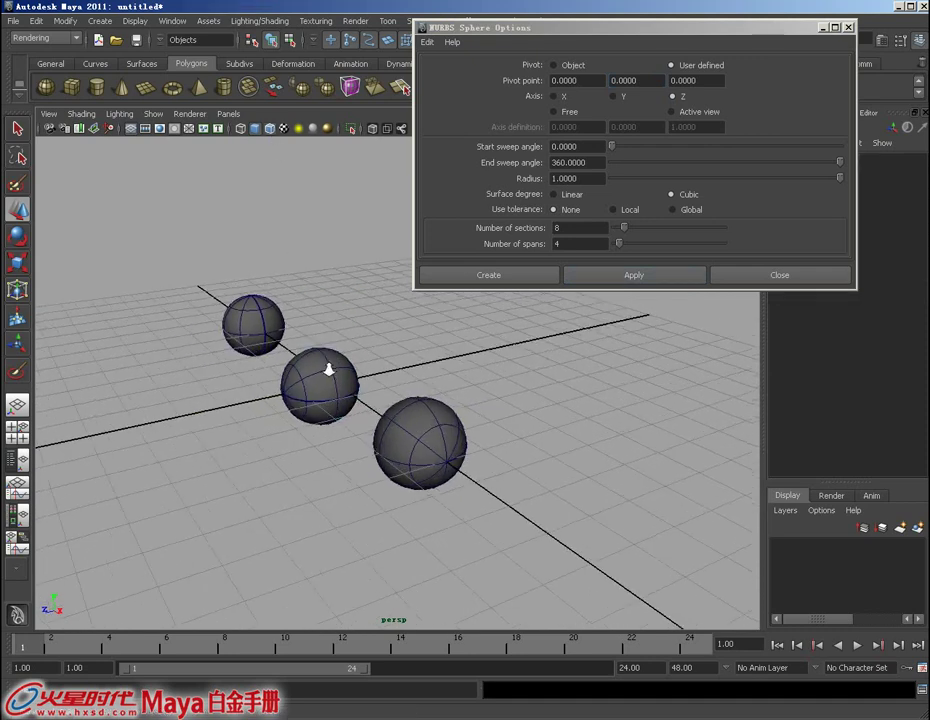
{"action": "left_click_drag", "start_coordinate": [443, 384], "coordinate": [376, 370], "text": "alt"}
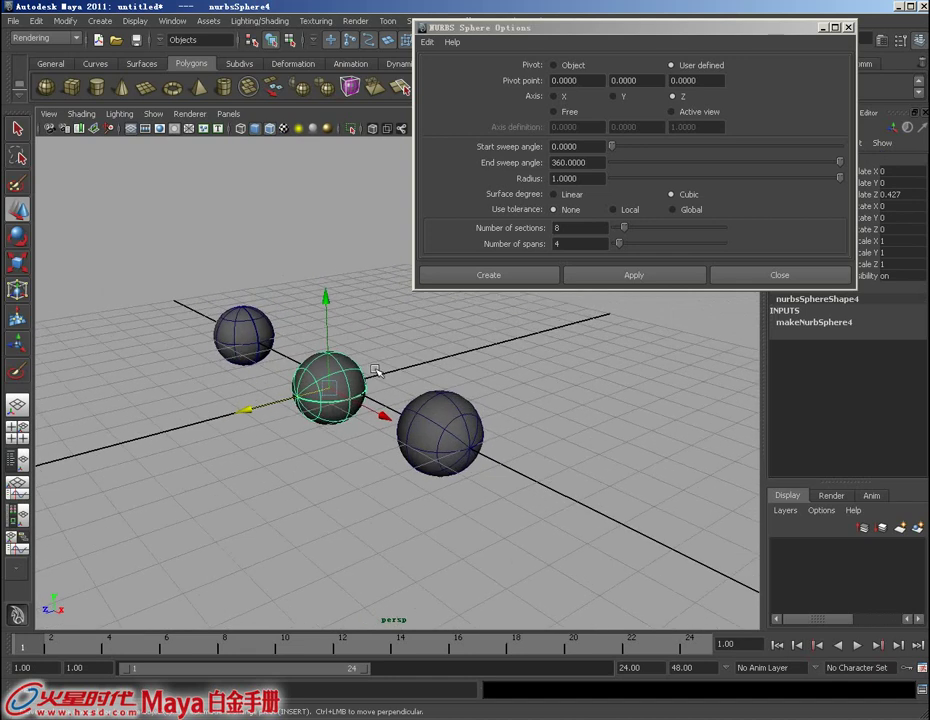
Set the sphere axis to Free, then marquee-select all three spheres.
{"action": "left_click", "coordinate": [558, 116]}
{"action": "left_click", "coordinate": [673, 112]}
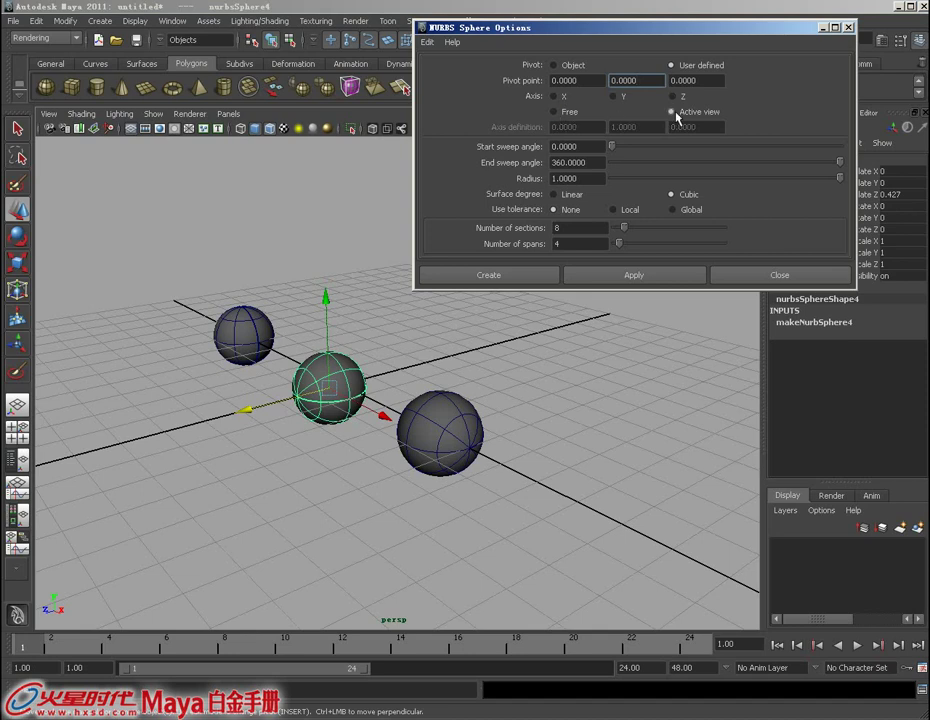
{"action": "left_click", "coordinate": [556, 111]}
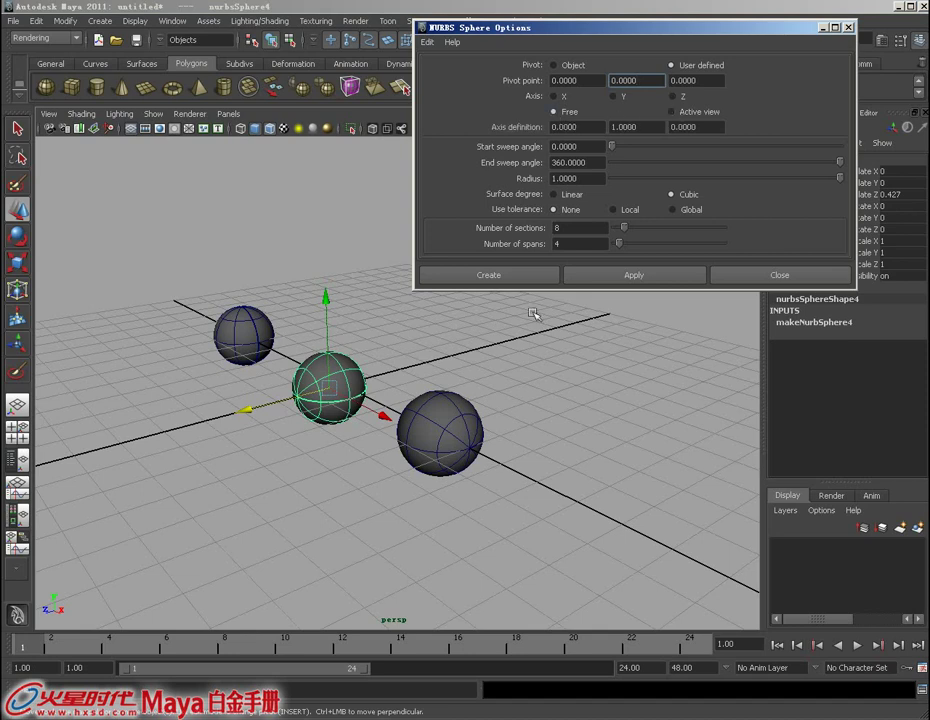
{"action": "left_click_drag", "start_coordinate": [535, 315], "coordinate": [517, 384], "text": "alt"}
{"action": "left_click_drag", "start_coordinate": [604, 455], "coordinate": [133, 317]}
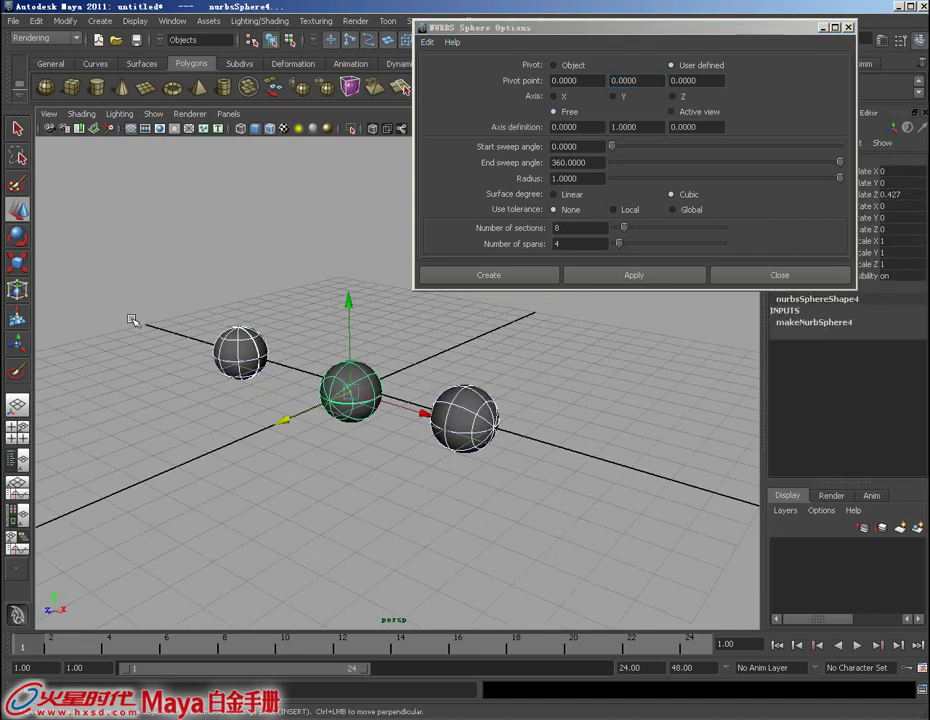
Start a new scene without saving and create a sphere with axis definition 0, 20, 0.
{"action": "key", "text": "ctrl+n"}
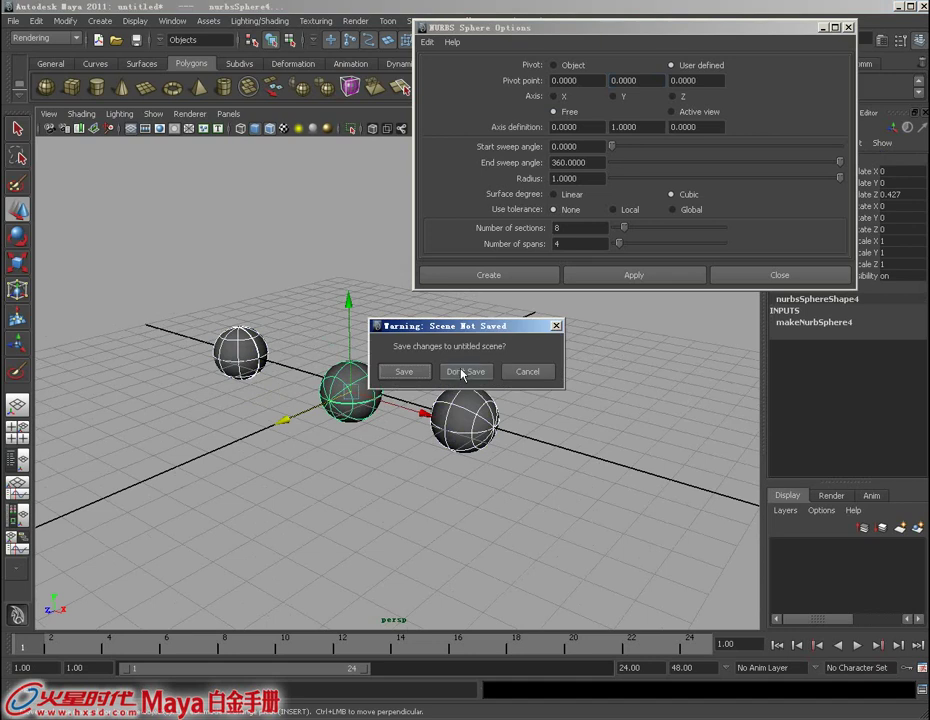
{"action": "left_click", "coordinate": [472, 374]}
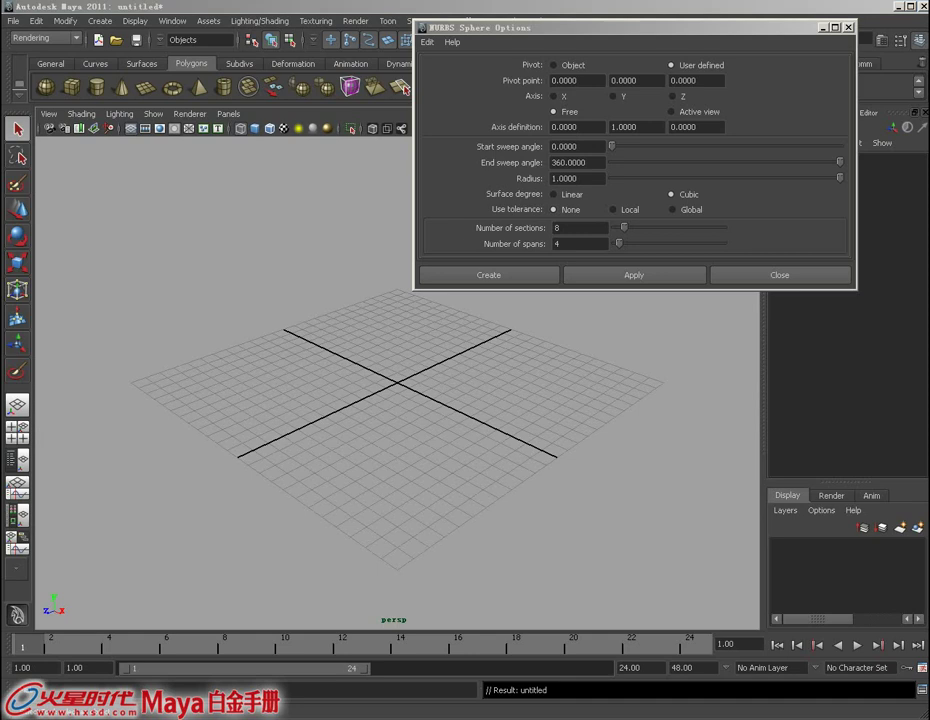
{"action": "left_click", "coordinate": [647, 128]}
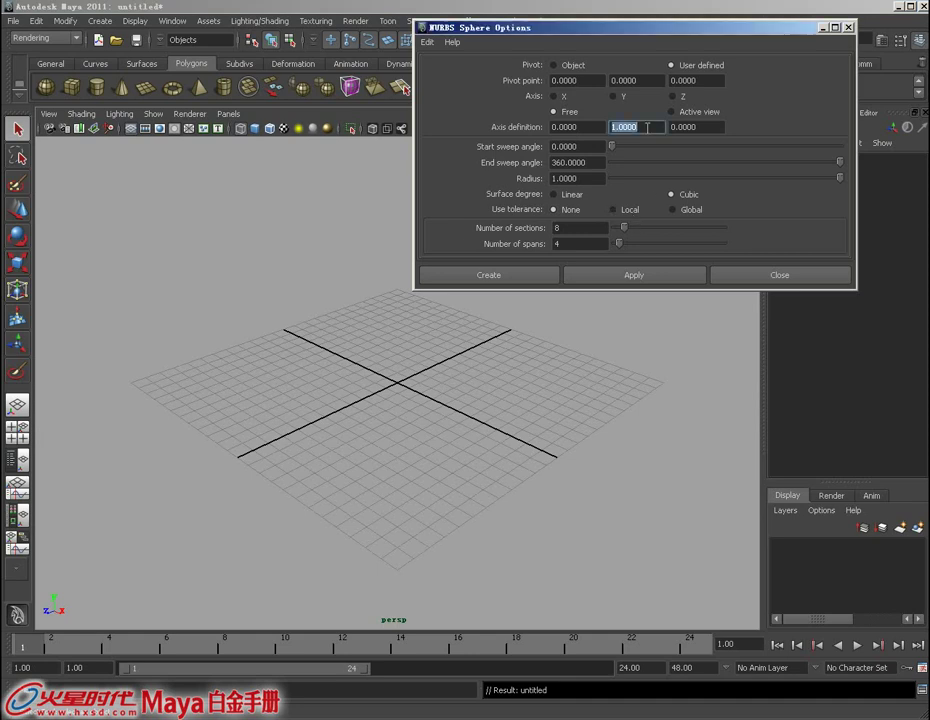
{"action": "type", "text": "20"}
{"action": "left_click", "coordinate": [618, 276]}
{"action": "scroll", "coordinate": [527, 433], "scroll_direction": "up", "scroll_amount": 3}
{"action": "mouse_move", "coordinate": [527, 433]}
{"action": "left_mouse_down", "text": "alt"}
{"action": "mouse_move", "coordinate": [594, 380]}
{"action": "mouse_move", "coordinate": [550, 463]}
{"action": "mouse_move", "coordinate": [471, 399]}
{"action": "mouse_move", "coordinate": [473, 388]}
{"action": "mouse_move", "coordinate": [469, 407]}
{"action": "mouse_move", "coordinate": [300, 394]}
{"action": "left_mouse_up", "text": "alt"}
{"action": "key", "text": "w"}
{"action": "left_click_drag", "start_coordinate": [412, 403], "coordinate": [460, 380], "text": "alt"}
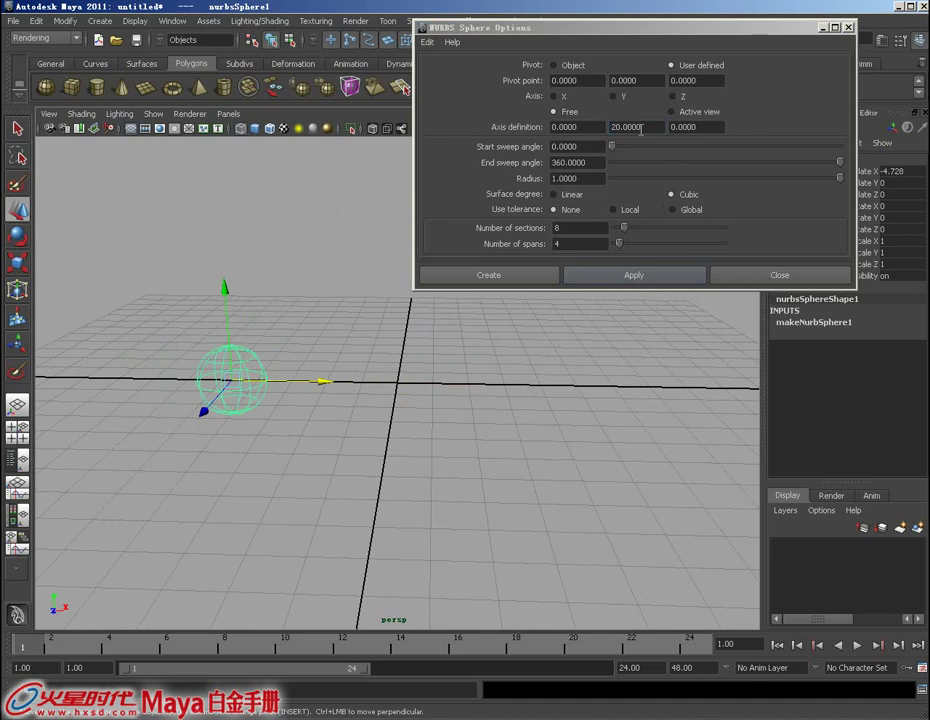
Create a second sphere with axis definition 20, 20, 0 and smooth-shade both.
{"action": "left_click", "coordinate": [588, 127]}
{"action": "type", "text": "2"}
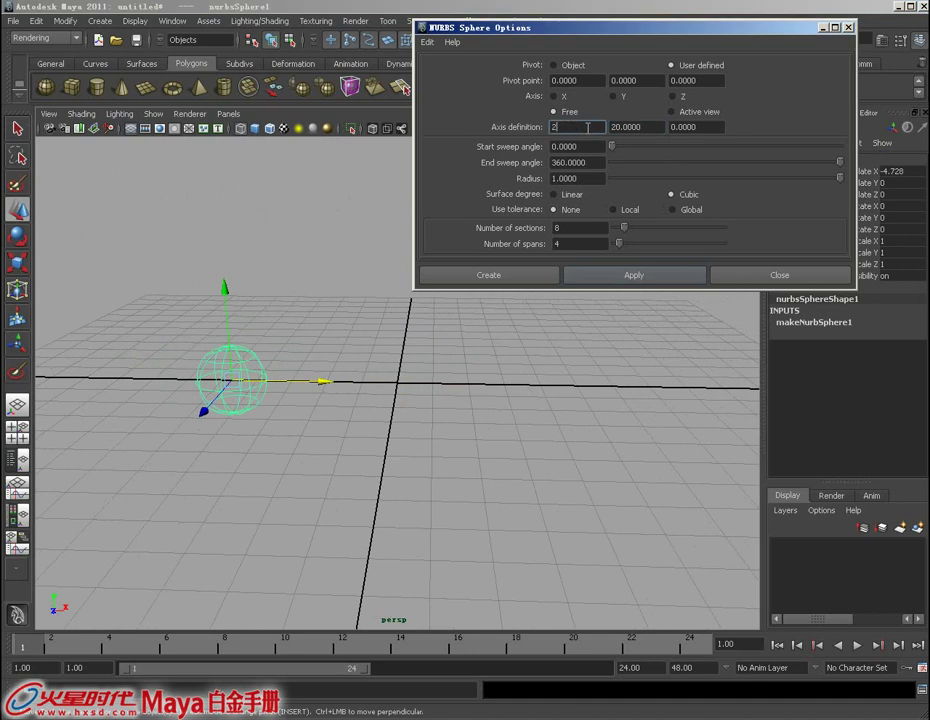
{"action": "left_click", "coordinate": [619, 275]}
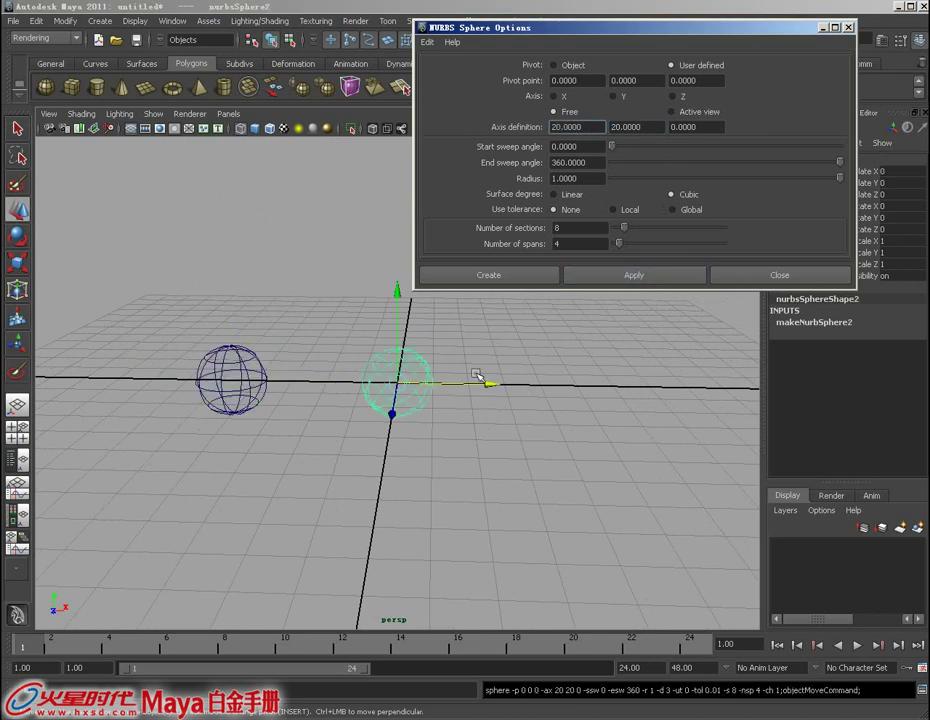
{"action": "mouse_move", "coordinate": [477, 378]}
{"action": "left_mouse_down", "text": "alt"}
{"action": "mouse_move", "coordinate": [402, 419]}
{"action": "mouse_move", "coordinate": [452, 408]}
{"action": "mouse_move", "coordinate": [411, 432]}
{"action": "mouse_move", "coordinate": [473, 436]}
{"action": "mouse_move", "coordinate": [488, 400]}
{"action": "mouse_move", "coordinate": [399, 407]}
{"action": "mouse_move", "coordinate": [546, 399]}
{"action": "mouse_move", "coordinate": [482, 407]}
{"action": "left_mouse_up", "text": "alt"}
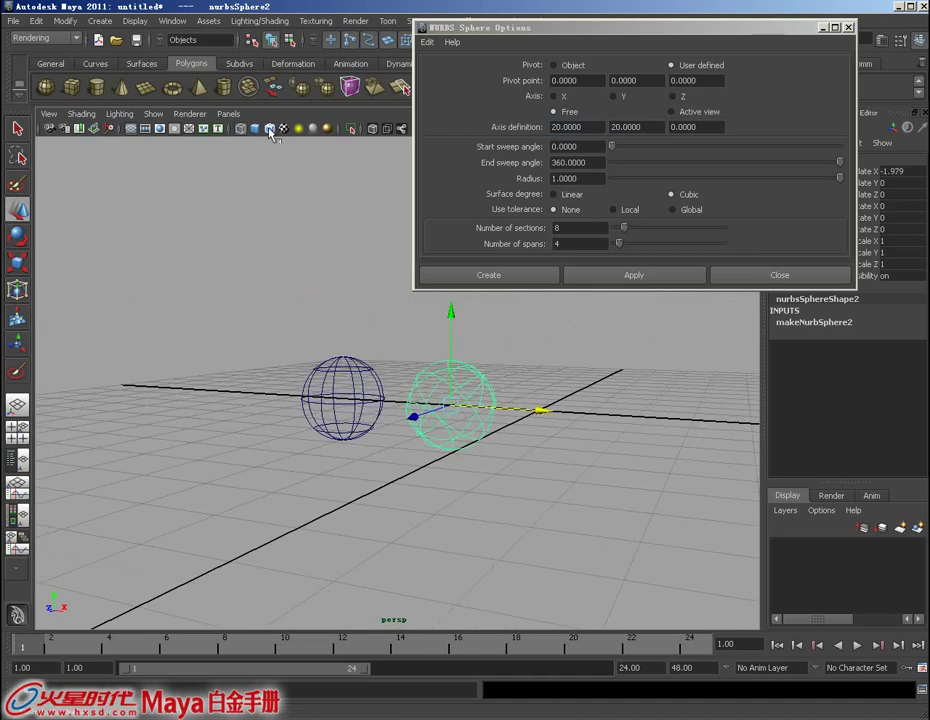
{"action": "left_click_drag", "start_coordinate": [342, 311], "coordinate": [311, 301], "text": "alt"}
{"action": "key", "text": "5"}
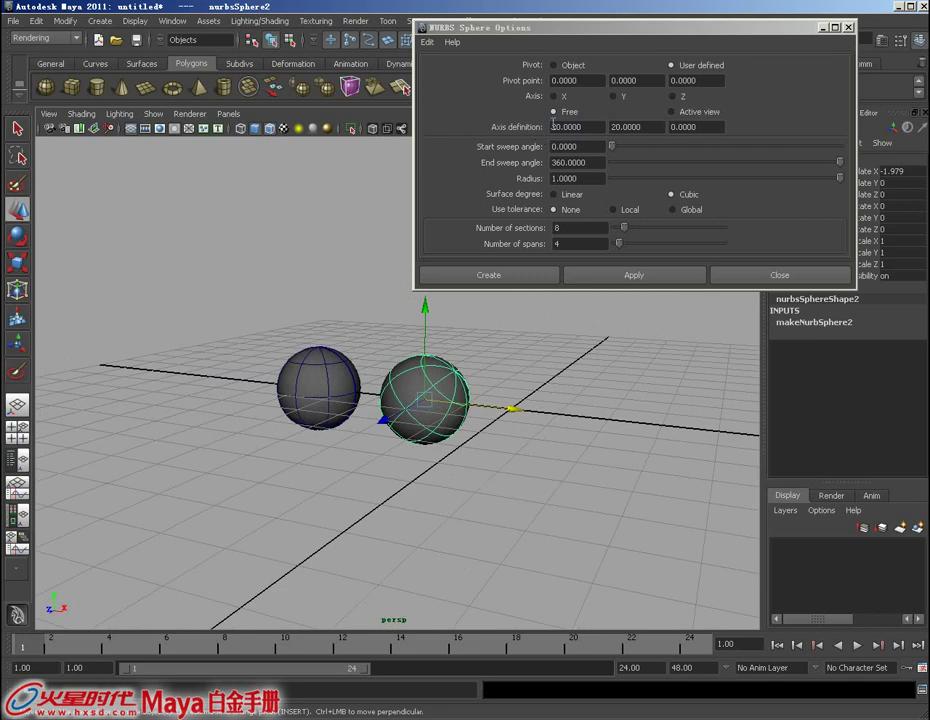
Set the sphere Axis option to Active view, greying out the 20, 20, 0 definition.
{"action": "left_click", "coordinate": [692, 116]}
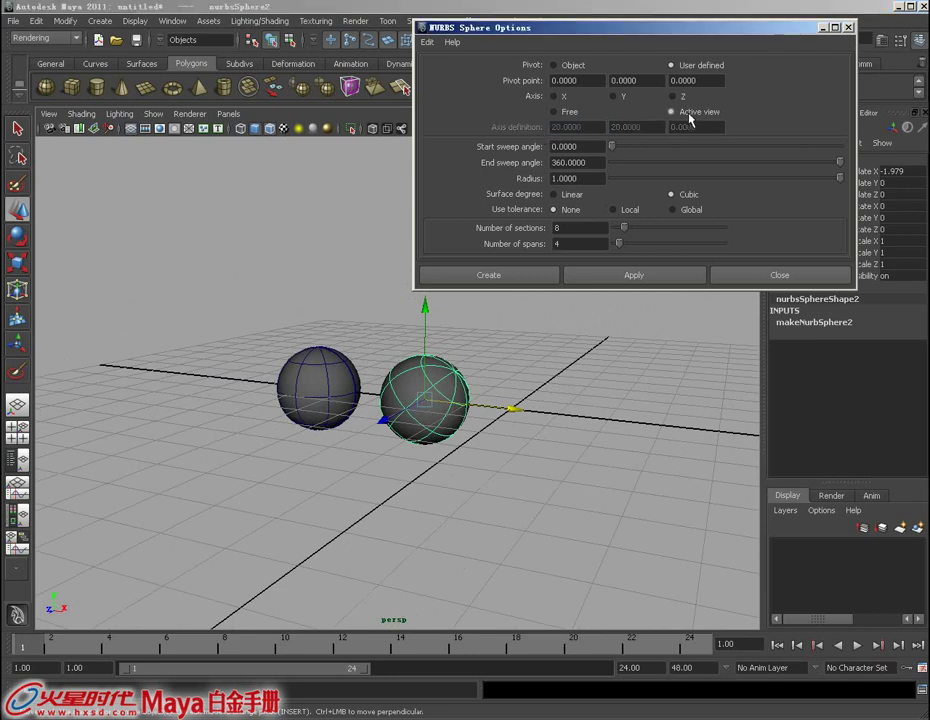
{"action": "left_click", "coordinate": [556, 112]}
{"action": "left_click", "coordinate": [575, 118]}
{"action": "left_click", "coordinate": [672, 115]}
{"action": "left_click_drag", "start_coordinate": [544, 436], "coordinate": [482, 438], "text": "alt"}
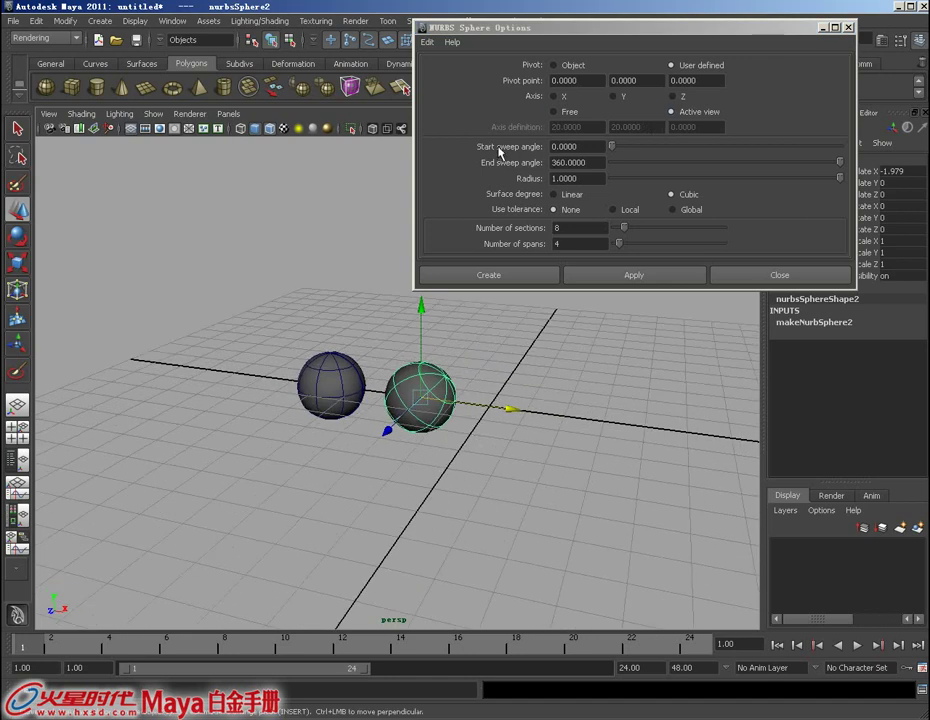
{"action": "key", "text": "ctrl+z"}
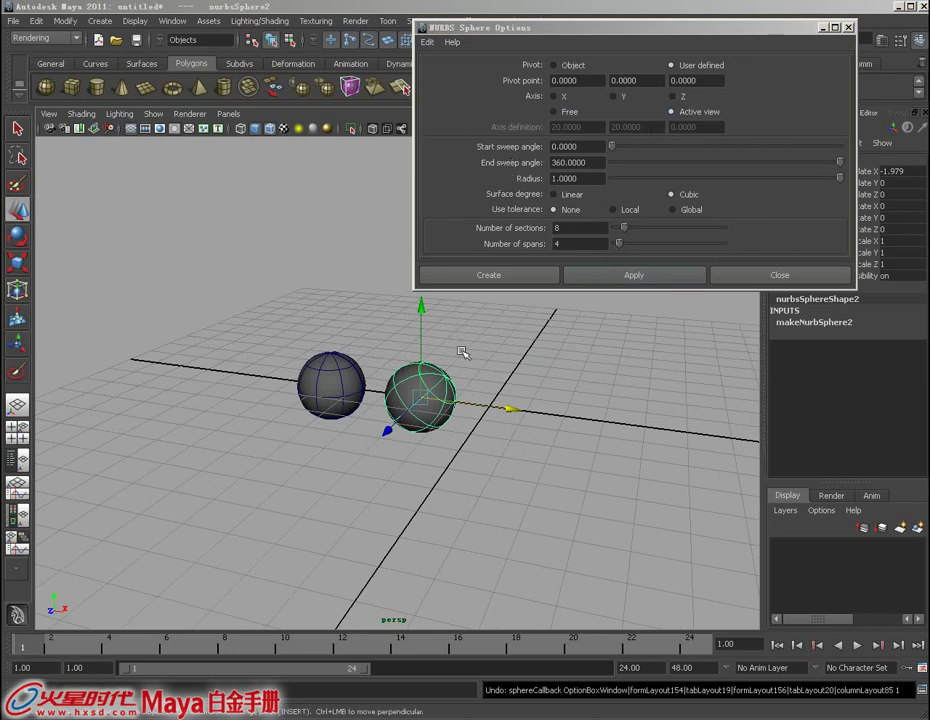
{"action": "left_click_drag", "start_coordinate": [551, 34], "coordinate": [543, 30]}
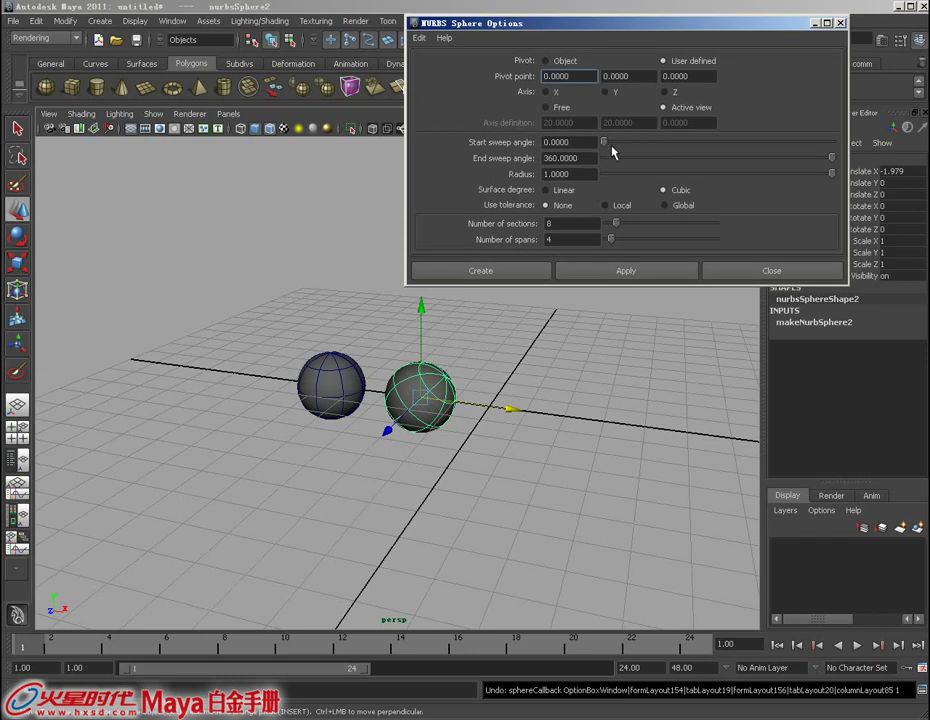
Create a sphere with a 90° start sweep angle, cut open from 90° to 360°.
{"action": "double_click", "coordinate": [592, 142]}
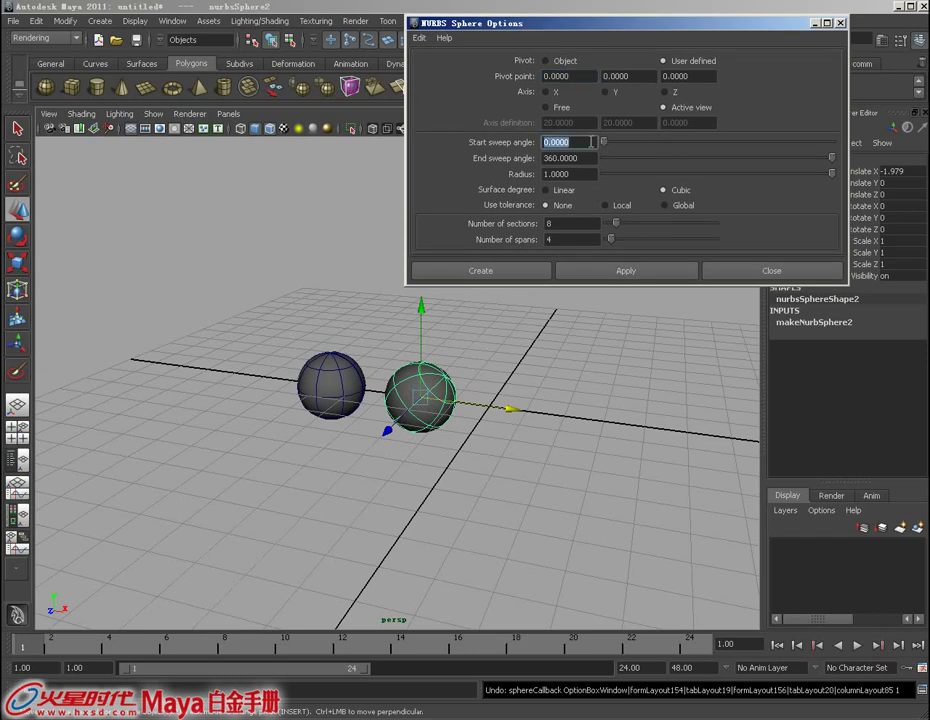
{"action": "type", "text": "90"}
{"action": "key", "text": "Return"}
{"action": "left_click", "coordinate": [606, 270]}
{"action": "mouse_move", "coordinate": [594, 355]}
{"action": "left_mouse_down", "text": "alt"}
{"action": "mouse_move", "coordinate": [567, 411]}
{"action": "mouse_move", "coordinate": [529, 440]}
{"action": "mouse_move", "coordinate": [531, 452]}
{"action": "mouse_move", "coordinate": [520, 432]}
{"action": "mouse_move", "coordinate": [471, 415]}
{"action": "mouse_move", "coordinate": [444, 452]}
{"action": "left_mouse_up", "text": "alt"}
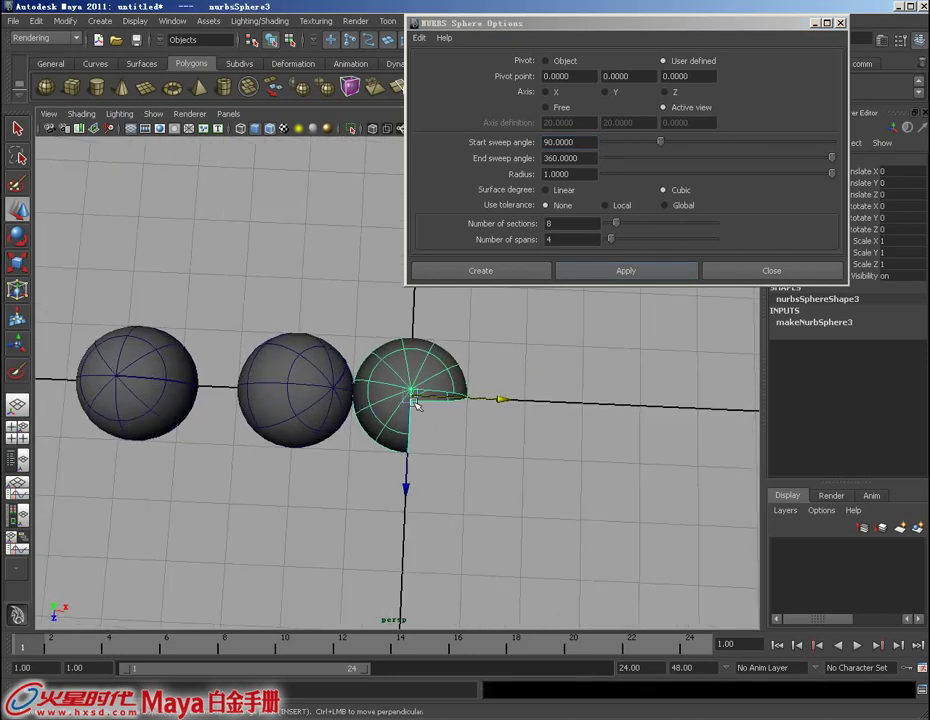
{"action": "mouse_move", "coordinate": [433, 397]}
{"action": "left_mouse_down", "text": "alt"}
{"action": "mouse_move", "coordinate": [480, 380]}
{"action": "mouse_move", "coordinate": [520, 320]}
{"action": "mouse_move", "coordinate": [551, 299]}
{"action": "left_mouse_up", "text": "alt"}
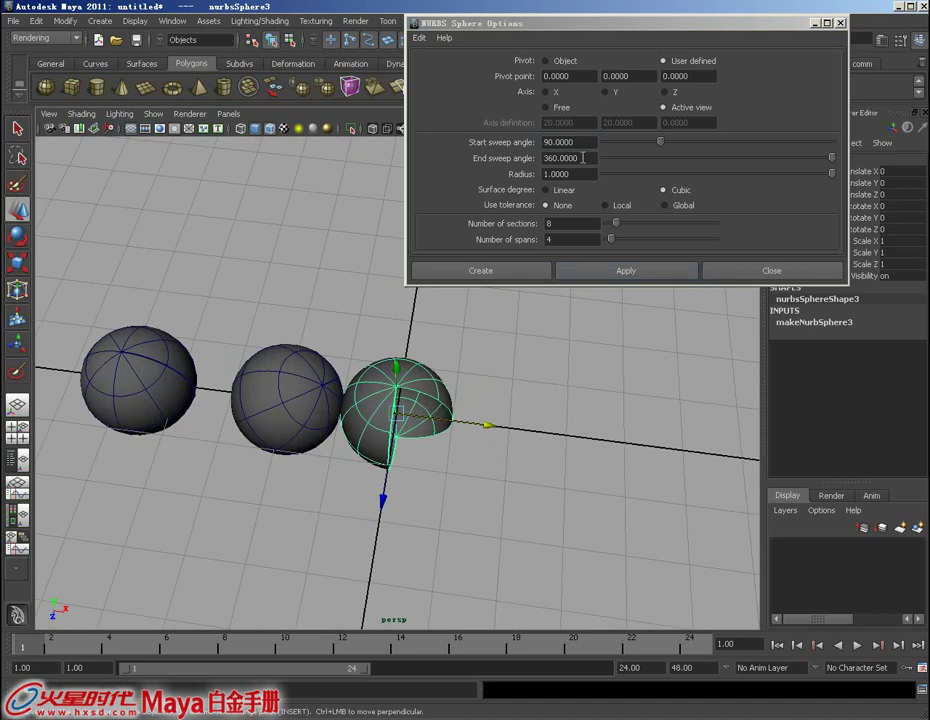
Move the open sphere right along X, then create a quarter sphere swept 0° to 90°.
{"action": "left_click_drag", "start_coordinate": [658, 144], "coordinate": [603, 144]}
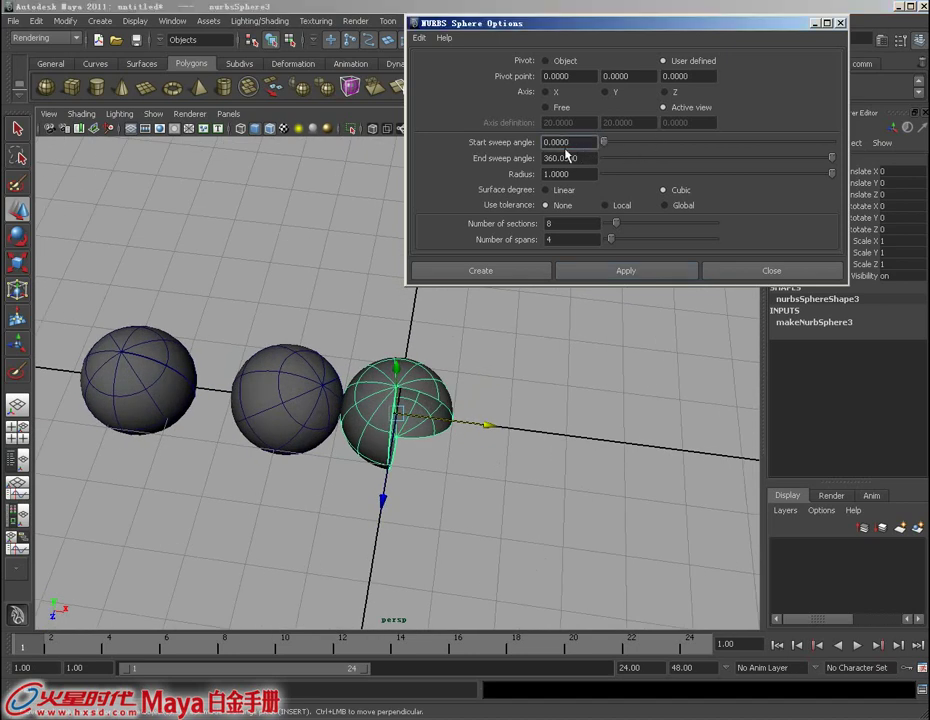
{"action": "double_click", "coordinate": [590, 157]}
{"action": "type", "text": "90"}
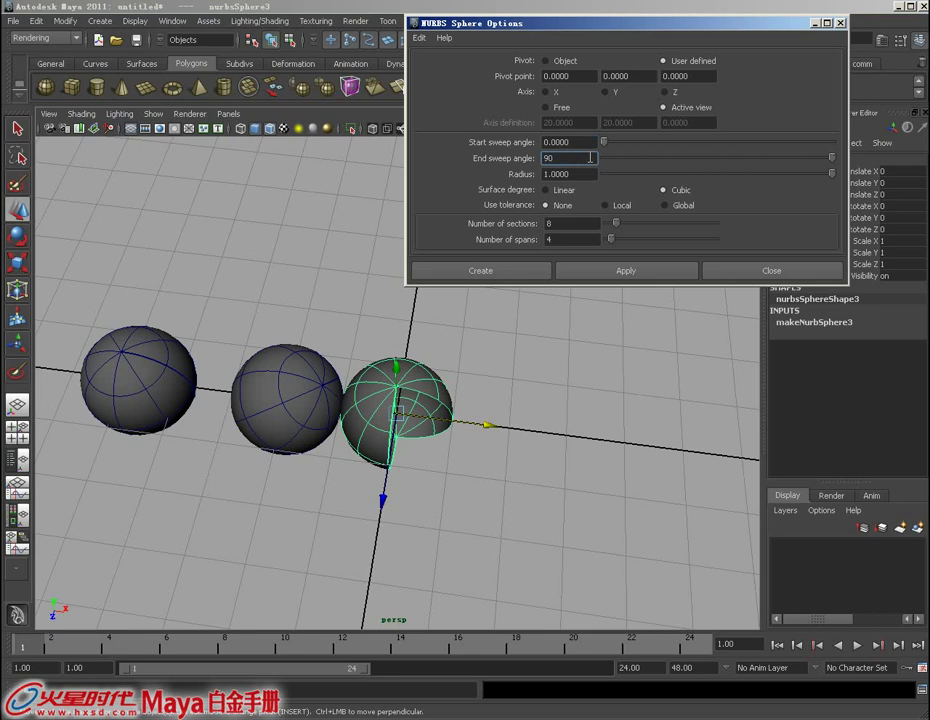
{"action": "key", "text": "Return"}
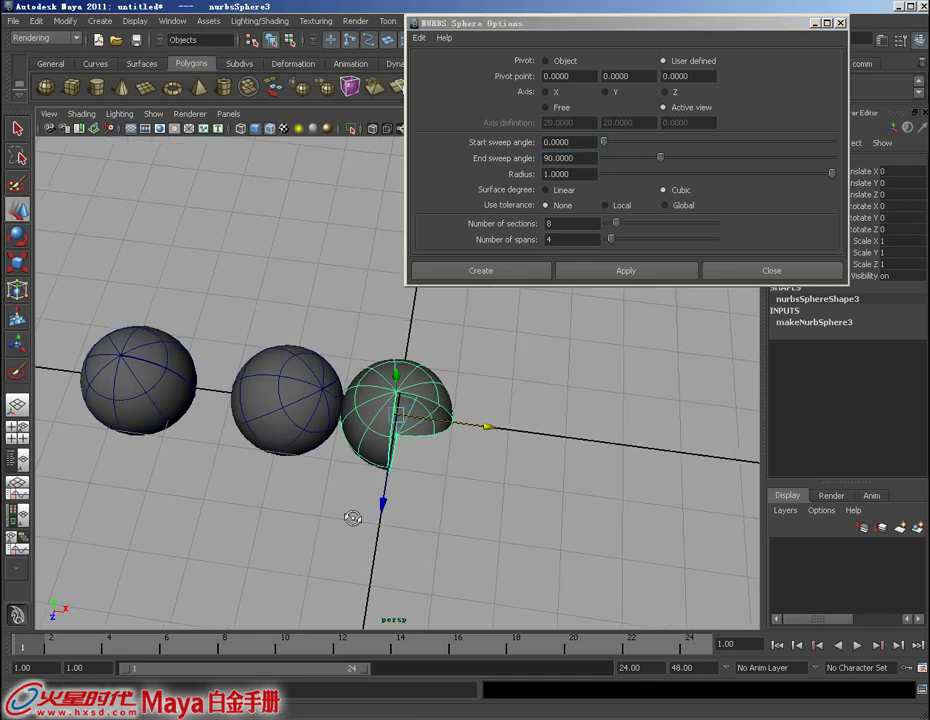
{"action": "left_click_drag", "start_coordinate": [488, 428], "coordinate": [688, 462]}
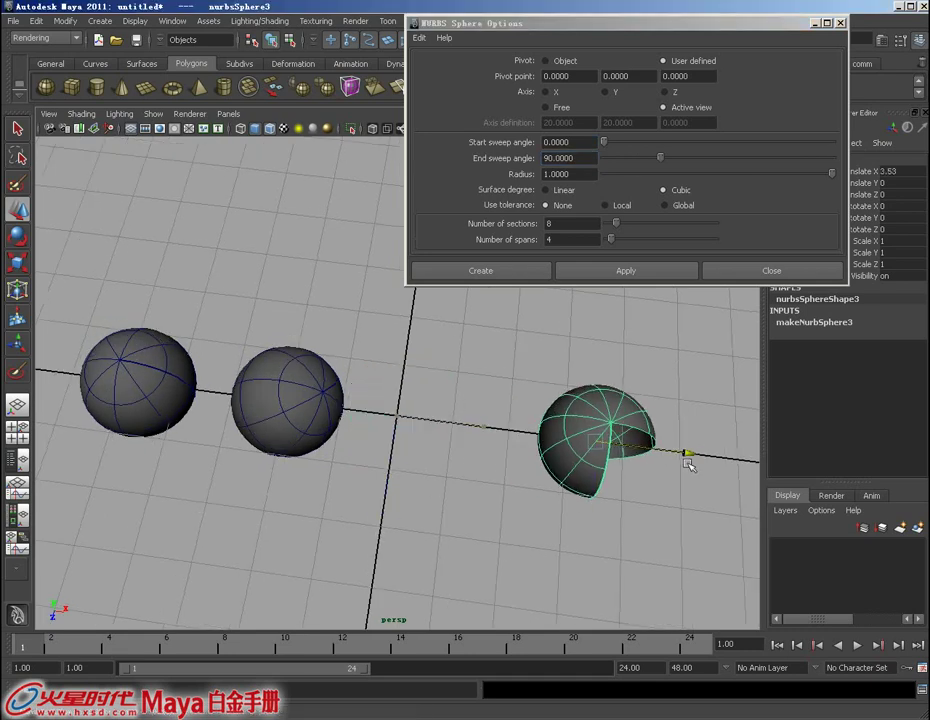
{"action": "left_click", "coordinate": [617, 268]}
Orbit around both spheres and select the open sphere on the right.
{"action": "scroll", "coordinate": [496, 459], "scroll_direction": "up", "scroll_amount": 2}
{"action": "scroll", "coordinate": [496, 459], "scroll_direction": "down", "scroll_amount": 1}
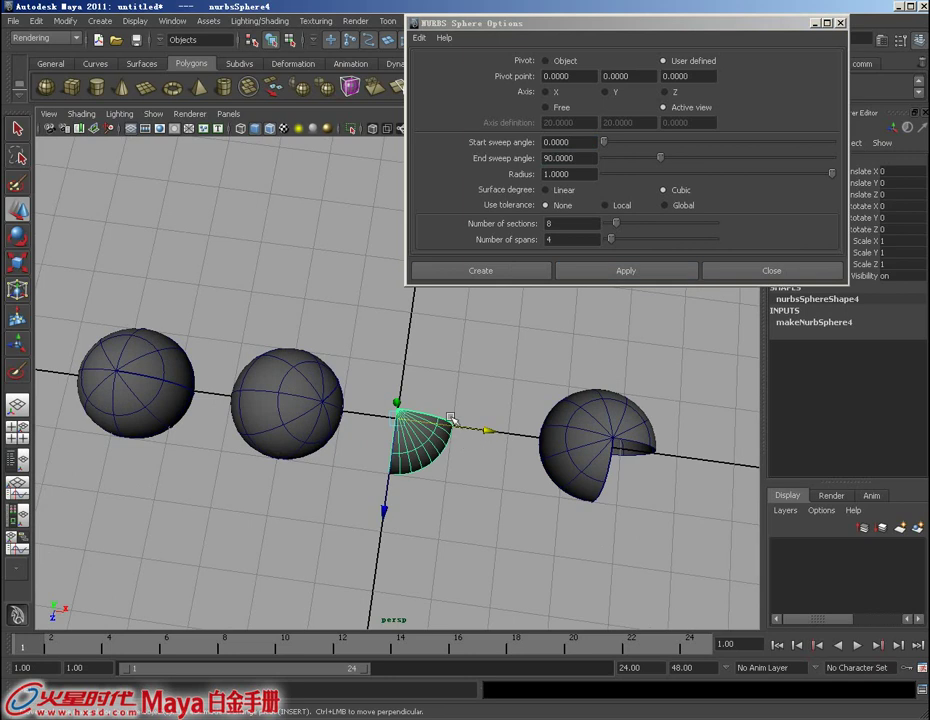
{"action": "mouse_move", "coordinate": [441, 428]}
{"action": "left_mouse_down", "text": "alt"}
{"action": "mouse_move", "coordinate": [461, 600]}
{"action": "mouse_move", "coordinate": [459, 432]}
{"action": "left_mouse_up", "text": "alt"}
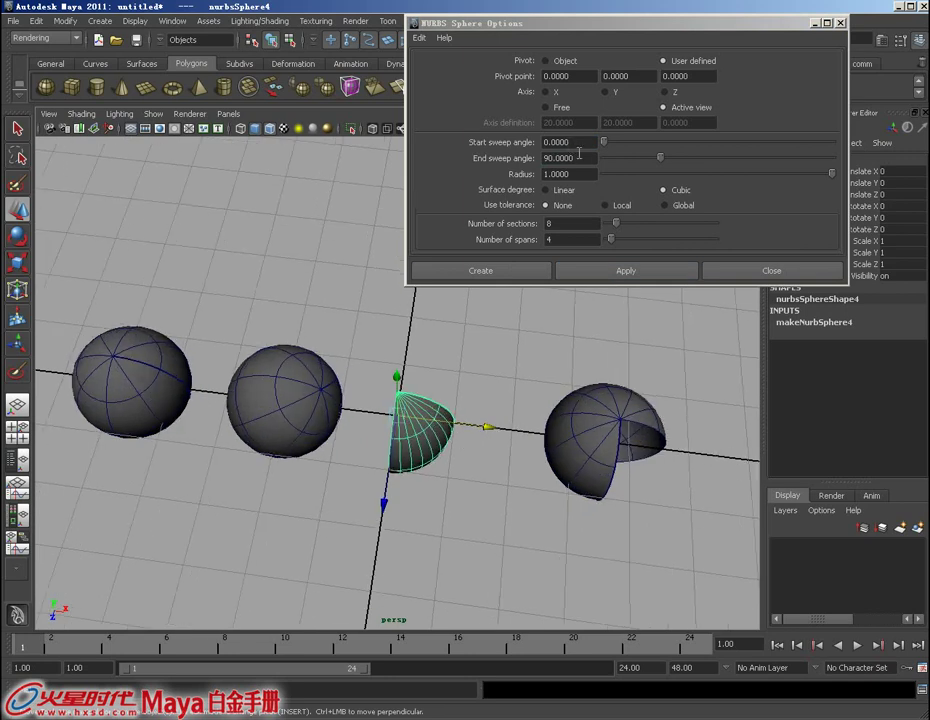
{"action": "mouse_move", "coordinate": [583, 250]}
{"action": "left_mouse_down", "text": "alt"}
{"action": "mouse_move", "coordinate": [592, 307]}
{"action": "mouse_move", "coordinate": [529, 405]}
{"action": "left_mouse_up", "text": "alt"}
{"action": "left_click", "coordinate": [596, 413]}
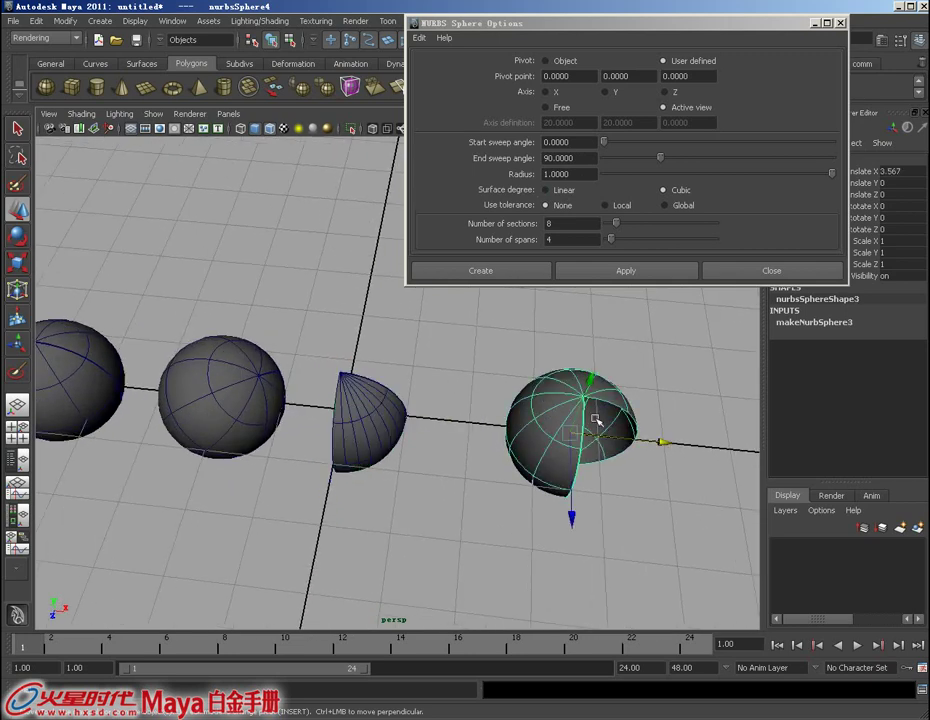
{"action": "left_click_drag", "start_coordinate": [596, 413], "coordinate": [503, 402], "text": "alt"}
{"action": "left_click_drag", "start_coordinate": [445, 22], "coordinate": [325, 2]}
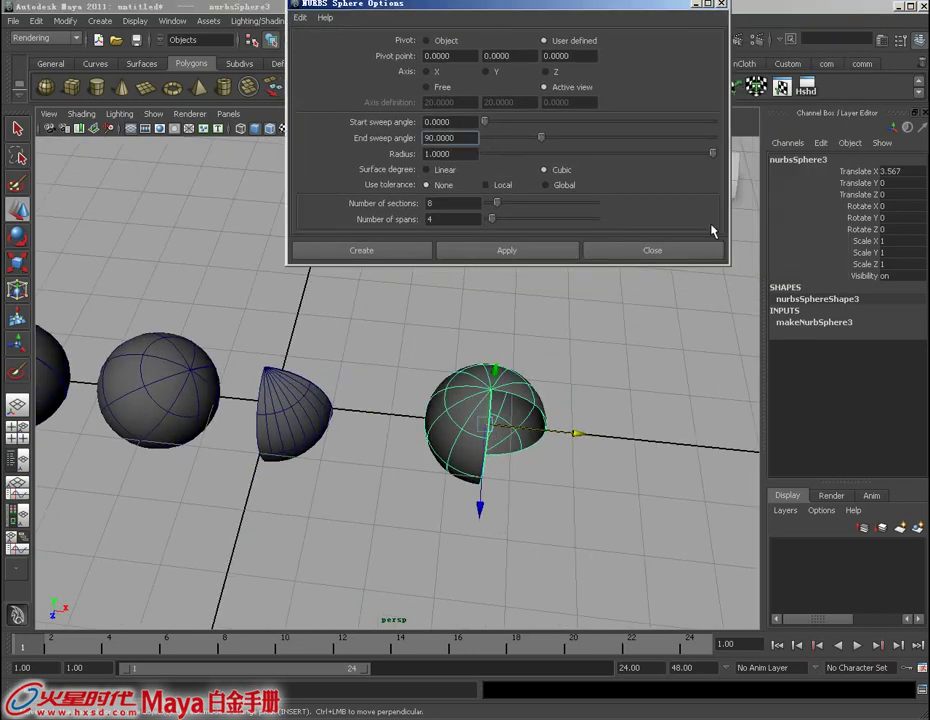
Drag the sphere's Start Sweep input attribute nearly closed, then back to 90.
{"action": "left_click", "coordinate": [806, 322]}
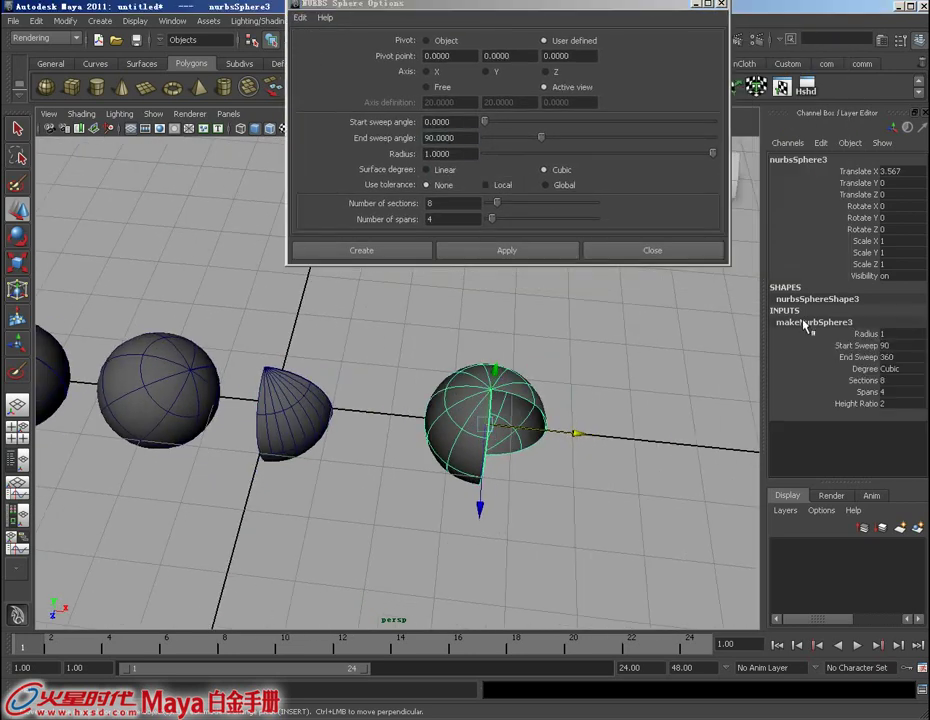
{"action": "left_click", "coordinate": [862, 345]}
{"action": "mouse_move", "coordinate": [623, 380]}
{"action": "middle_mouse_down"}
{"action": "mouse_move", "coordinate": [580, 382]}
{"action": "mouse_move", "coordinate": [696, 390]}
{"action": "mouse_move", "coordinate": [571, 390]}
{"action": "mouse_move", "coordinate": [685, 390]}
{"action": "mouse_move", "coordinate": [577, 390]}
{"action": "mouse_move", "coordinate": [623, 410]}
{"action": "middle_mouse_up"}
{"action": "mouse_move", "coordinate": [623, 410]}
{"action": "left_mouse_down", "text": "alt"}
{"action": "mouse_move", "coordinate": [588, 407]}
{"action": "mouse_move", "coordinate": [571, 432]}
{"action": "mouse_move", "coordinate": [357, 438]}
{"action": "mouse_move", "coordinate": [637, 450]}
{"action": "left_mouse_up", "text": "alt"}
Select the quarter sphere with the Move tool and set the radius option to 0.5.
{"action": "left_click", "coordinate": [330, 440]}
{"action": "key", "text": "w"}
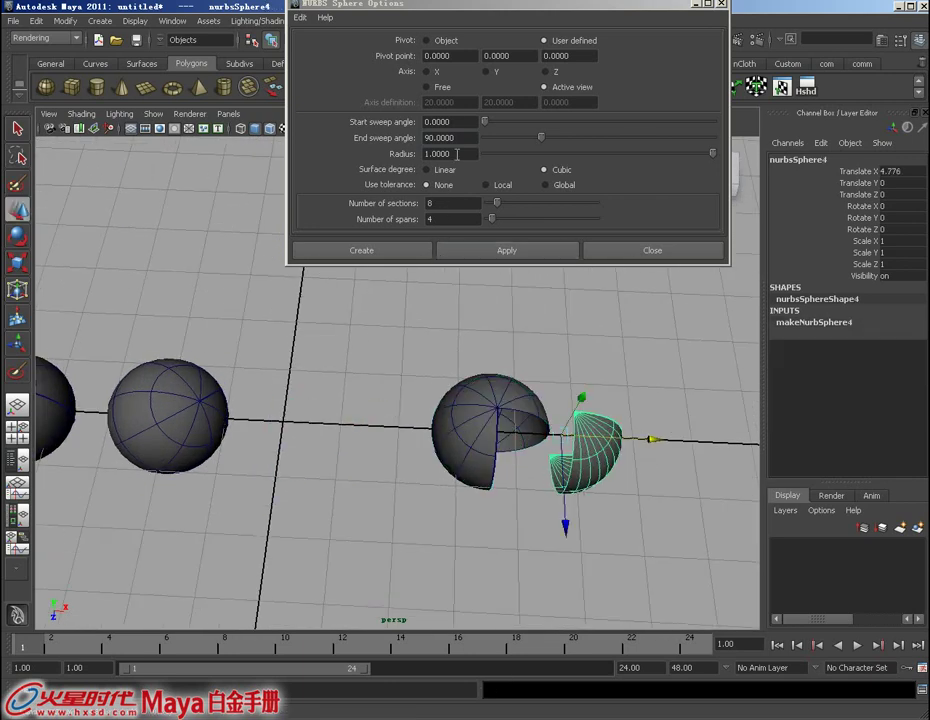
{"action": "mouse_move", "coordinate": [428, 276]}
{"action": "left_mouse_down", "text": "alt"}
{"action": "mouse_move", "coordinate": [450, 326]}
{"action": "mouse_move", "coordinate": [463, 309]}
{"action": "mouse_move", "coordinate": [403, 346]}
{"action": "mouse_move", "coordinate": [421, 357]}
{"action": "mouse_move", "coordinate": [417, 344]}
{"action": "left_mouse_up", "text": "alt"}
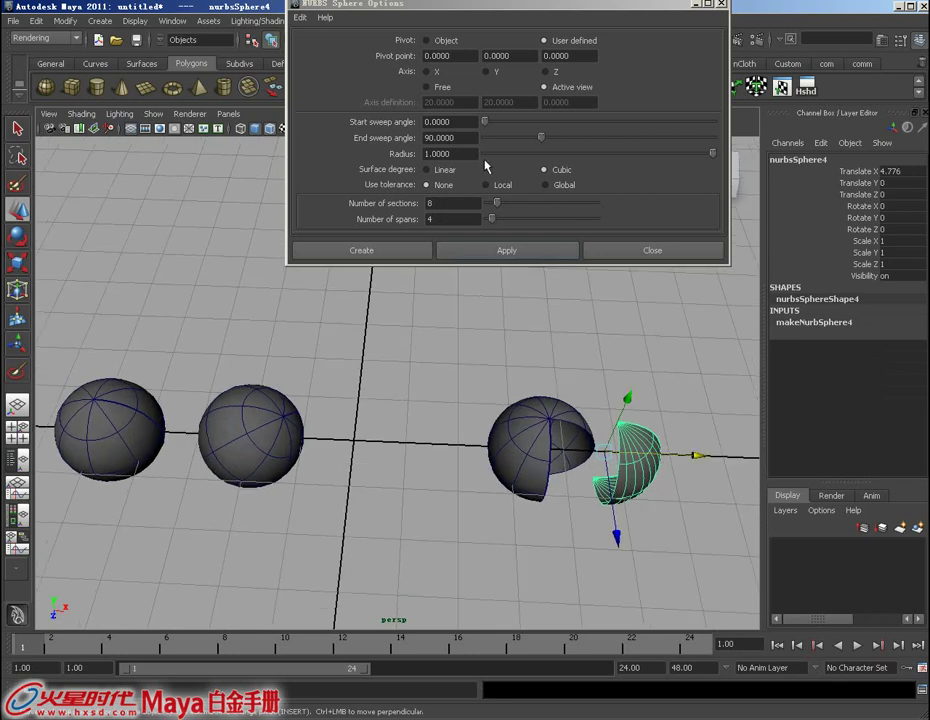
{"action": "double_click", "coordinate": [465, 155]}
{"action": "type", "text": "0.5000"}
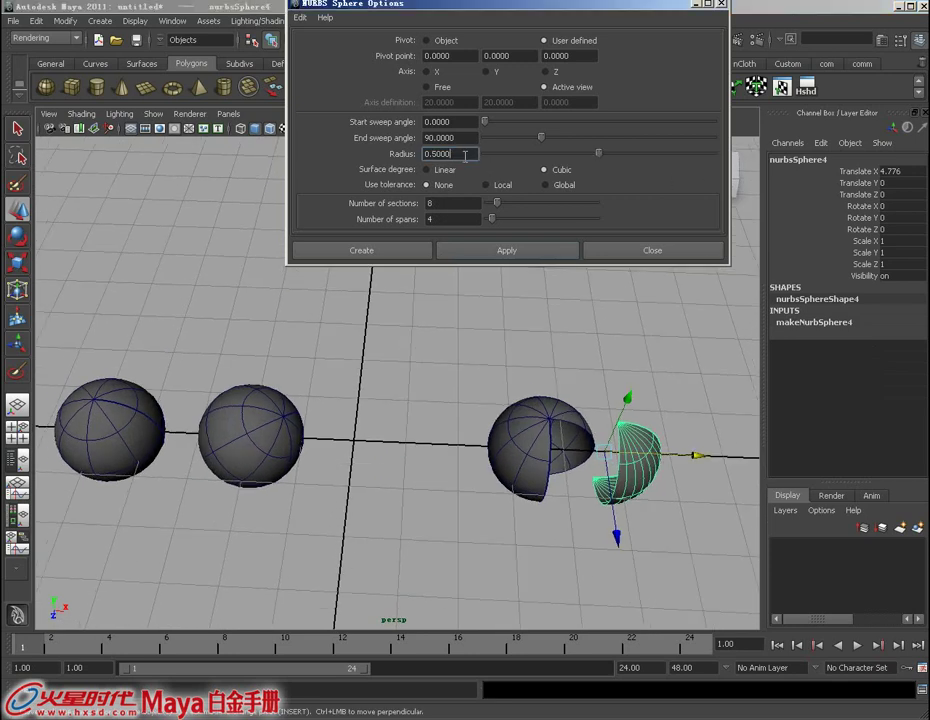
Create a full sphere with a 360° end sweep, raise it along Y, then undo it.
{"action": "left_click_drag", "start_coordinate": [425, 369], "coordinate": [459, 357], "text": "alt"}
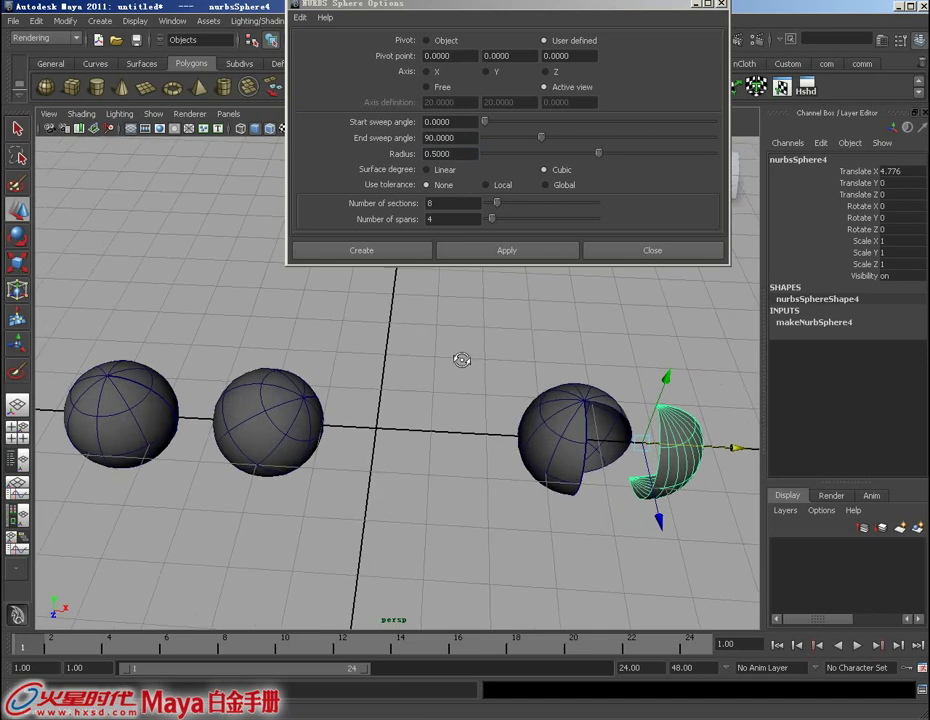
{"action": "double_click", "coordinate": [461, 138]}
{"action": "type", "text": "360.0000"}
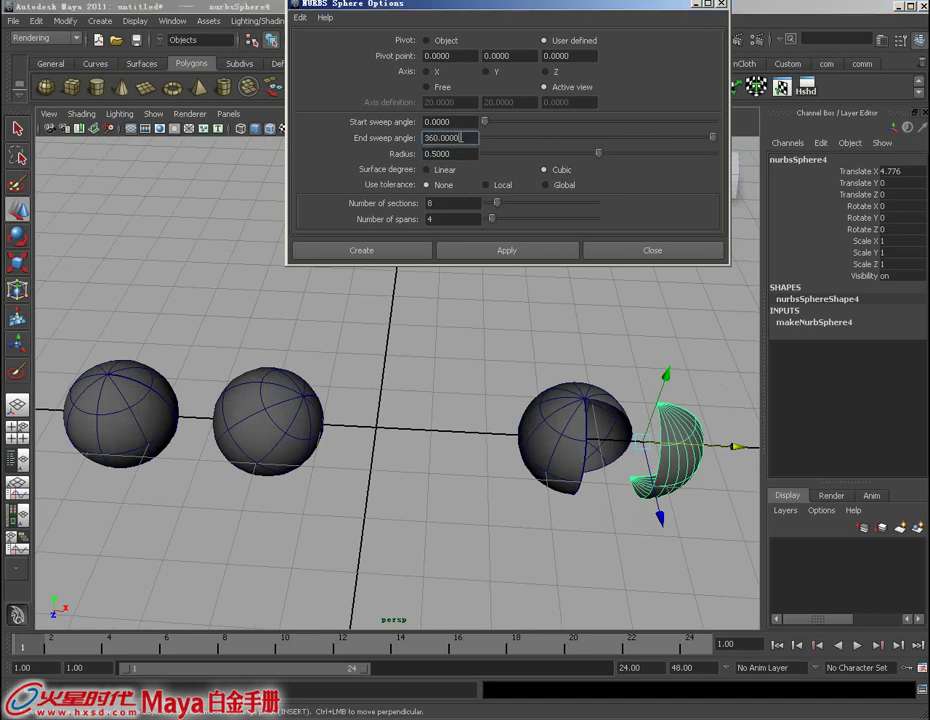
{"action": "left_click", "coordinate": [466, 251]}
{"action": "mouse_move", "coordinate": [365, 415]}
{"action": "left_mouse_down", "text": "alt"}
{"action": "mouse_move", "coordinate": [405, 448]}
{"action": "mouse_move", "coordinate": [373, 436]}
{"action": "left_mouse_up", "text": "alt"}
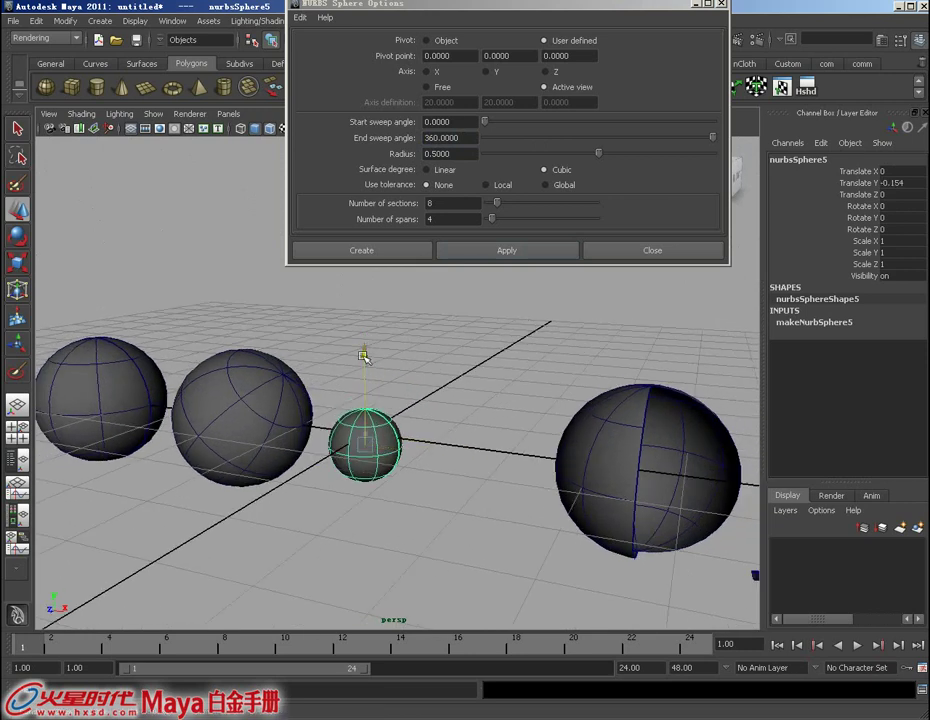
{"action": "left_click_drag", "start_coordinate": [363, 352], "coordinate": [363, 331]}
{"action": "mouse_move", "coordinate": [405, 425]}
{"action": "left_mouse_down", "text": "alt"}
{"action": "mouse_move", "coordinate": [330, 420]}
{"action": "mouse_move", "coordinate": [380, 400]}
{"action": "mouse_move", "coordinate": [396, 425]}
{"action": "mouse_move", "coordinate": [410, 430]}
{"action": "mouse_move", "coordinate": [420, 420]}
{"action": "left_mouse_up", "text": "alt"}
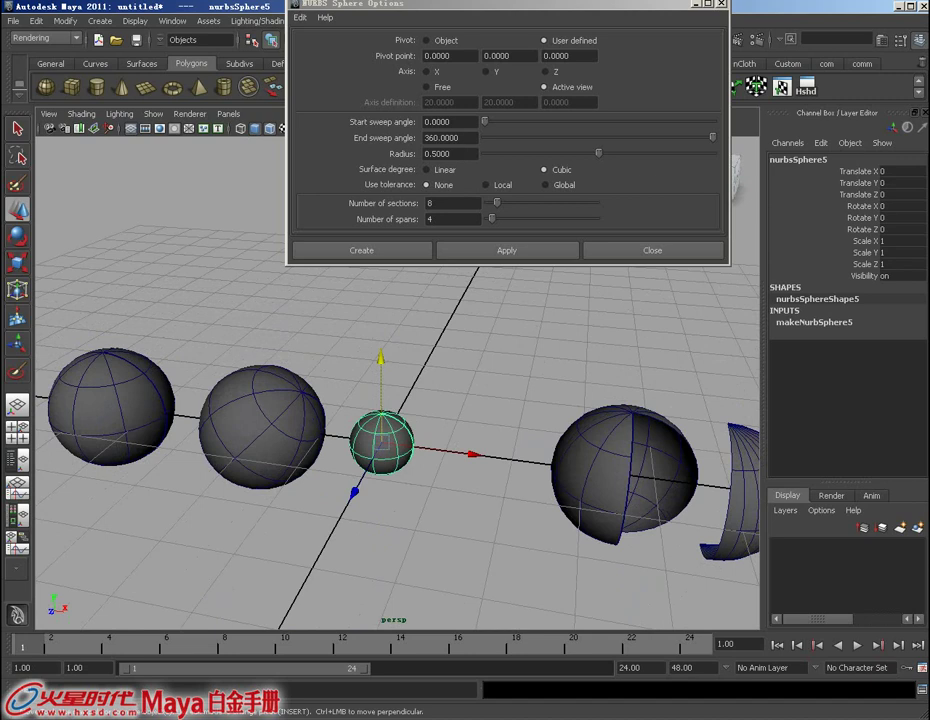
{"action": "key", "text": "ctrl+z"}
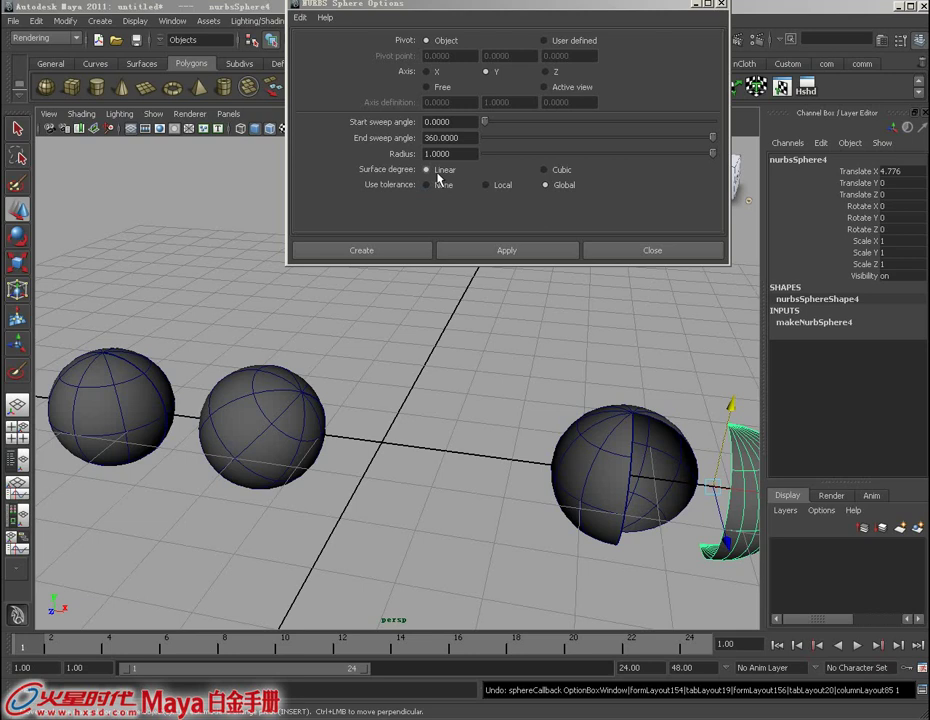
Reset the sphere options and create a faceted sphere with Linear surface degree.
{"action": "left_click", "coordinate": [300, 17]}
{"action": "left_click", "coordinate": [320, 46]}
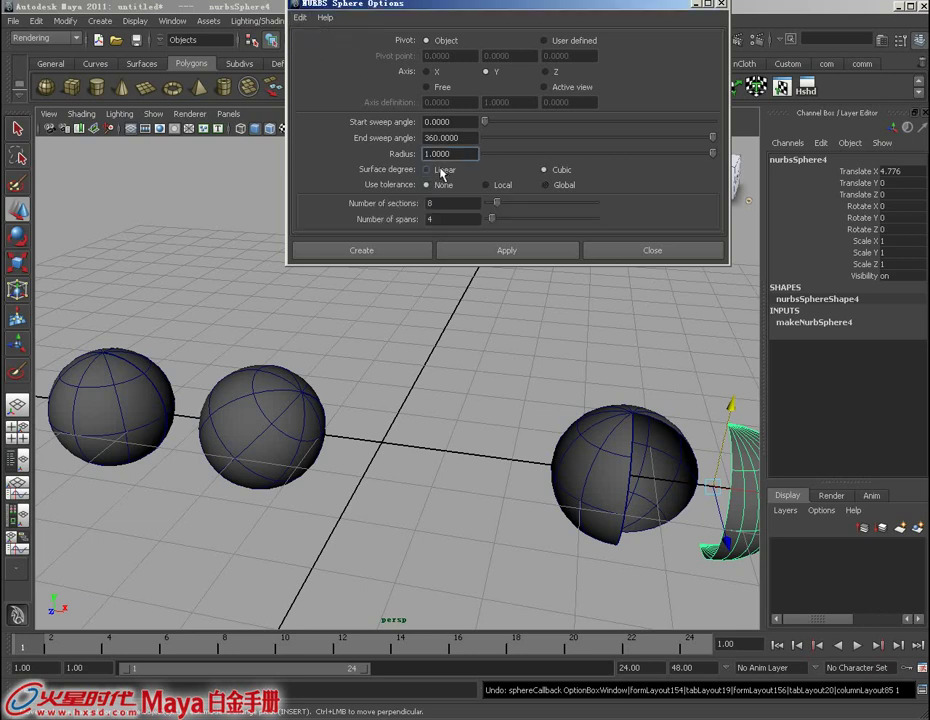
{"action": "left_click", "coordinate": [555, 172]}
{"action": "left_click", "coordinate": [457, 172]}
{"action": "left_click", "coordinate": [544, 170]}
{"action": "left_click", "coordinate": [494, 251]}
{"action": "mouse_move", "coordinate": [440, 300]}
{"action": "left_mouse_down", "text": "alt"}
{"action": "mouse_move", "coordinate": [398, 343]}
{"action": "mouse_move", "coordinate": [360, 357]}
{"action": "mouse_move", "coordinate": [401, 415]}
{"action": "mouse_move", "coordinate": [362, 481]}
{"action": "mouse_move", "coordinate": [469, 409]}
{"action": "mouse_move", "coordinate": [392, 380]}
{"action": "mouse_move", "coordinate": [545, 193]}
{"action": "left_mouse_up", "text": "alt"}
Create a smooth Cubic-degree sphere at the origin and select the faceted one to compare.
{"action": "left_click", "coordinate": [545, 170]}
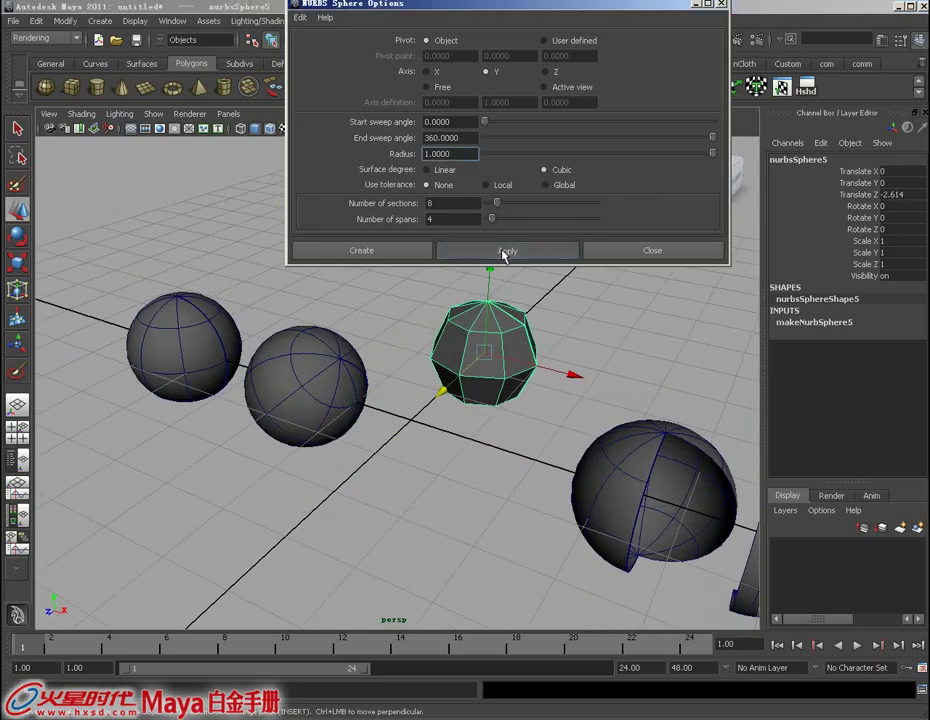
{"action": "left_click", "coordinate": [504, 250]}
{"action": "mouse_move", "coordinate": [440, 330]}
{"action": "left_mouse_down", "text": "alt"}
{"action": "mouse_move", "coordinate": [388, 394]}
{"action": "mouse_move", "coordinate": [470, 377]}
{"action": "mouse_move", "coordinate": [460, 372]}
{"action": "mouse_move", "coordinate": [495, 385]}
{"action": "mouse_move", "coordinate": [458, 442]}
{"action": "mouse_move", "coordinate": [483, 370]}
{"action": "mouse_move", "coordinate": [482, 316]}
{"action": "mouse_move", "coordinate": [470, 370]}
{"action": "mouse_move", "coordinate": [480, 423]}
{"action": "mouse_move", "coordinate": [442, 390]}
{"action": "mouse_move", "coordinate": [458, 364]}
{"action": "left_mouse_up", "text": "alt"}
{"action": "left_click", "coordinate": [470, 377]}
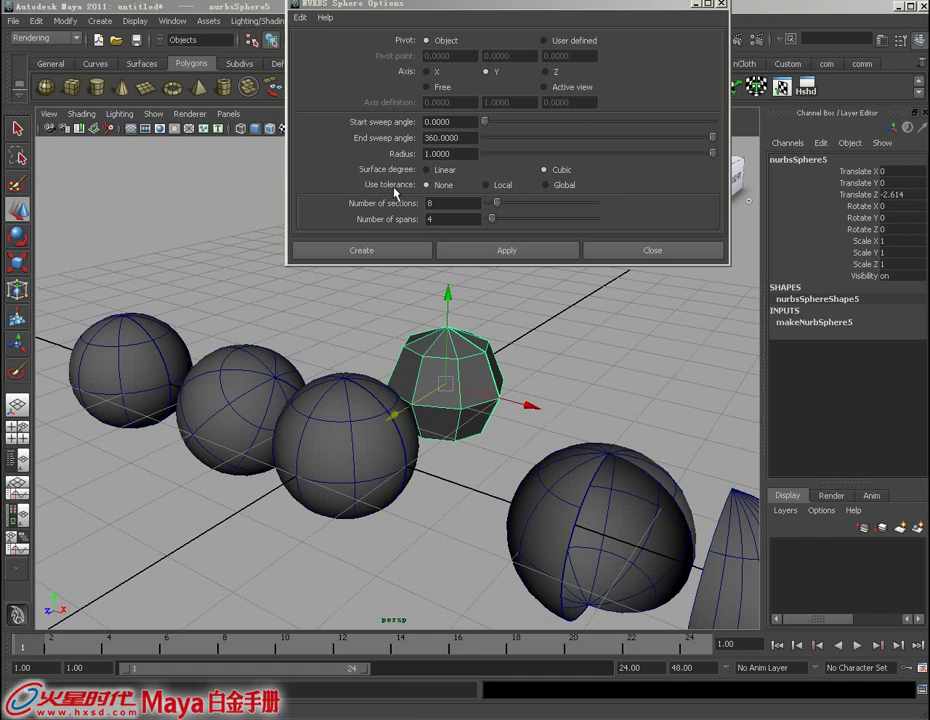
{"action": "left_click_drag", "start_coordinate": [440, 420], "coordinate": [461, 469], "text": "alt"}
Delete the faceted sphere and the middle cubic sphere.
{"action": "left_click", "coordinate": [521, 369]}
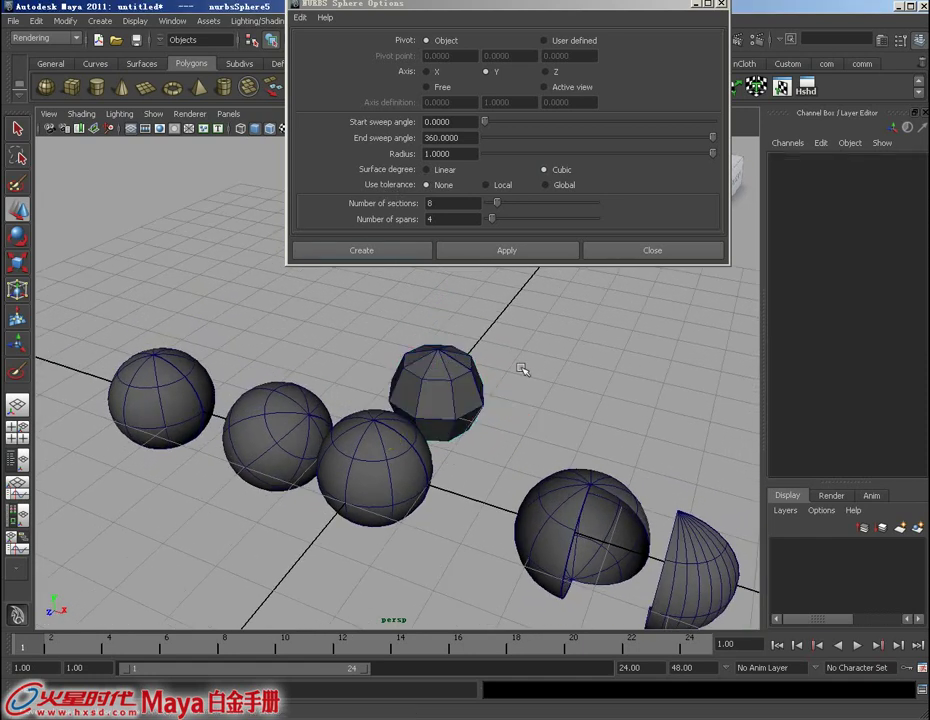
{"action": "left_click", "coordinate": [424, 362]}
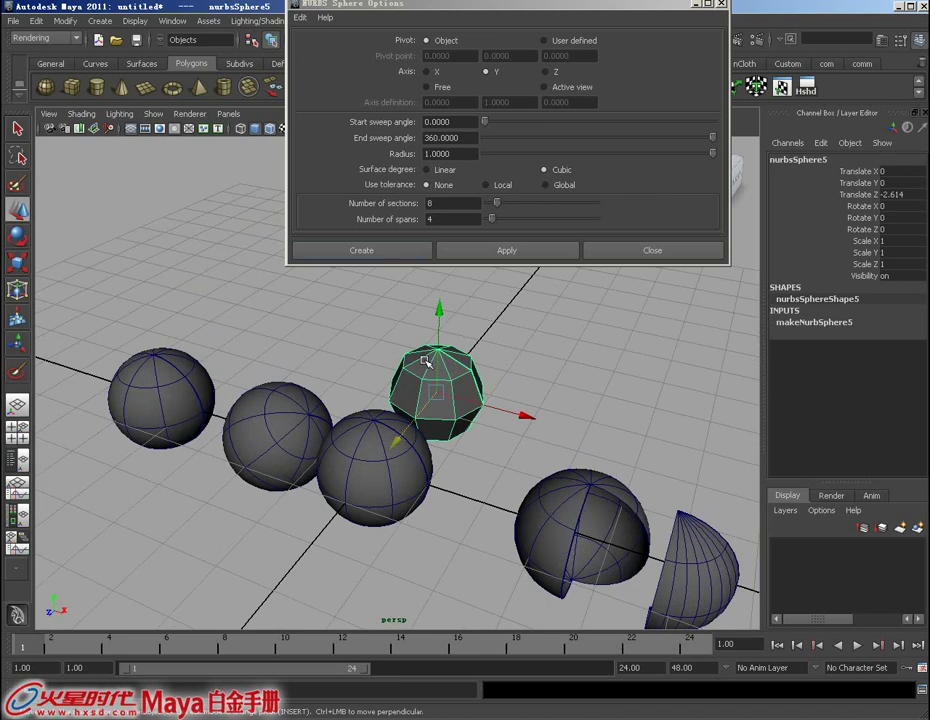
{"action": "key", "text": "Delete"}
{"action": "left_click", "coordinate": [388, 462]}
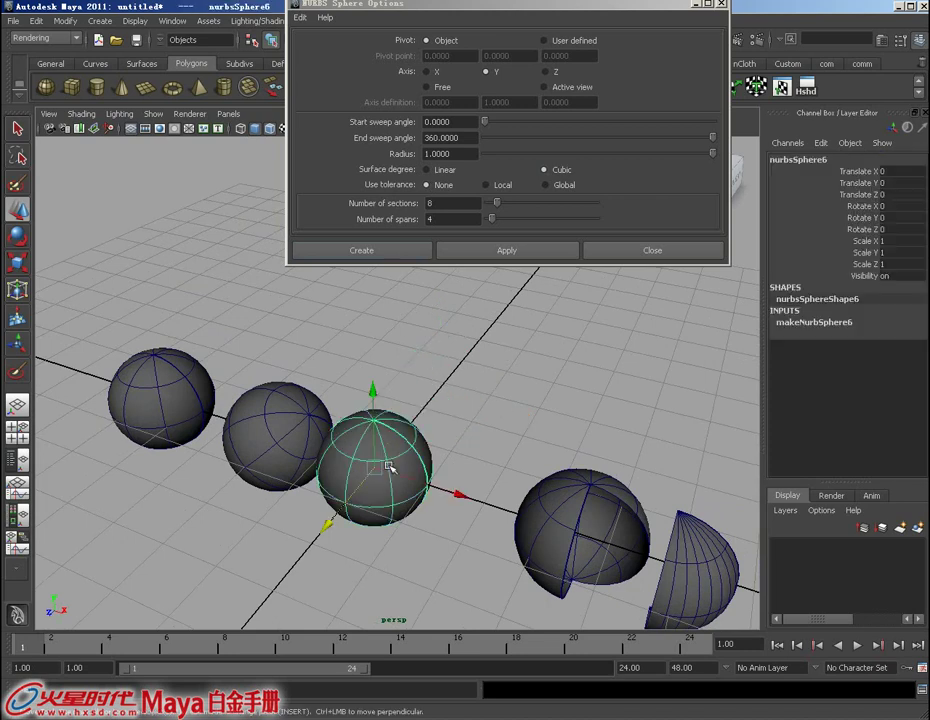
{"action": "key", "text": "Delete"}
Reset the sphere options to defaults, create a default sphere, and delete the old spheres and half-sphere.
{"action": "left_click", "coordinate": [300, 17]}
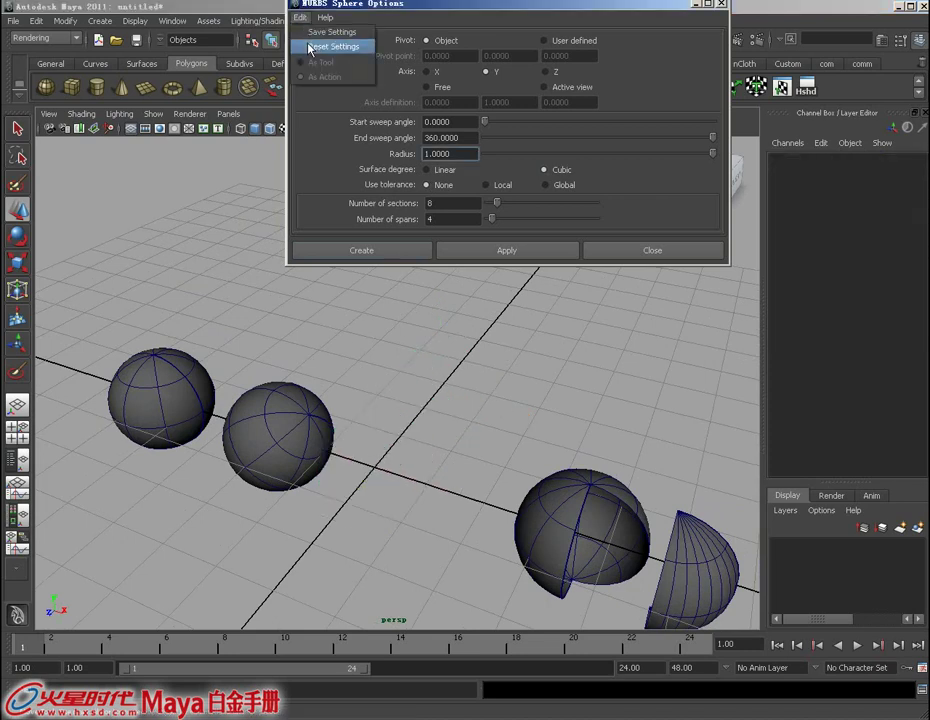
{"action": "left_click", "coordinate": [310, 47]}
{"action": "scroll", "coordinate": [438, 398], "scroll_direction": "up", "scroll_amount": 2}
{"action": "scroll", "coordinate": [428, 392], "scroll_direction": "up", "scroll_amount": 1}
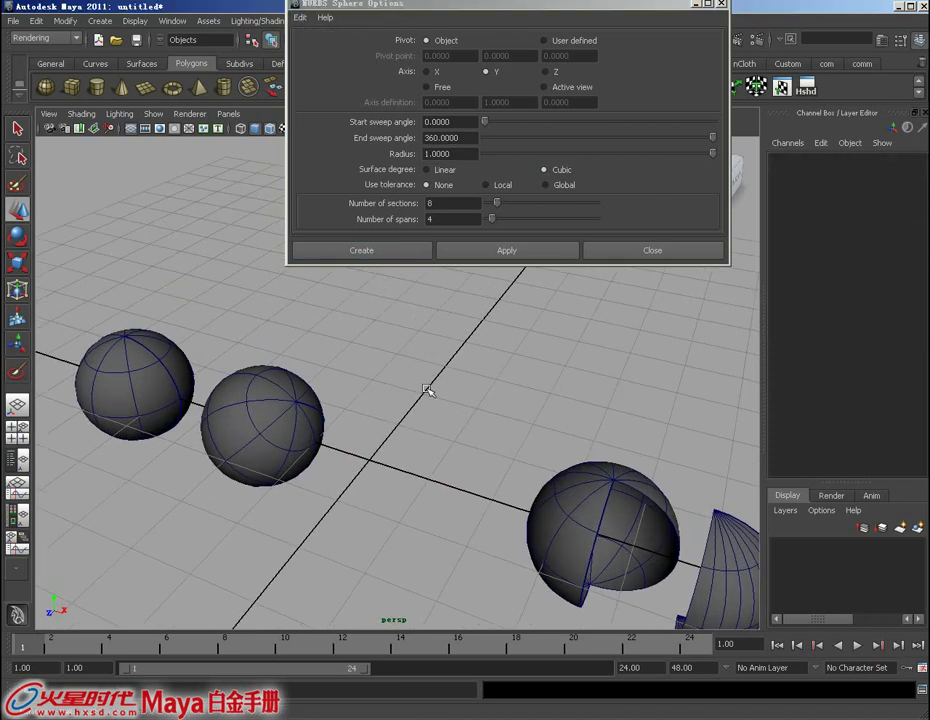
{"action": "left_click", "coordinate": [485, 255]}
{"action": "mouse_move", "coordinate": [444, 425]}
{"action": "left_mouse_down", "text": "alt"}
{"action": "mouse_move", "coordinate": [430, 435]}
{"action": "mouse_move", "coordinate": [585, 528]}
{"action": "mouse_move", "coordinate": [110, 449]}
{"action": "left_mouse_up", "text": "alt"}
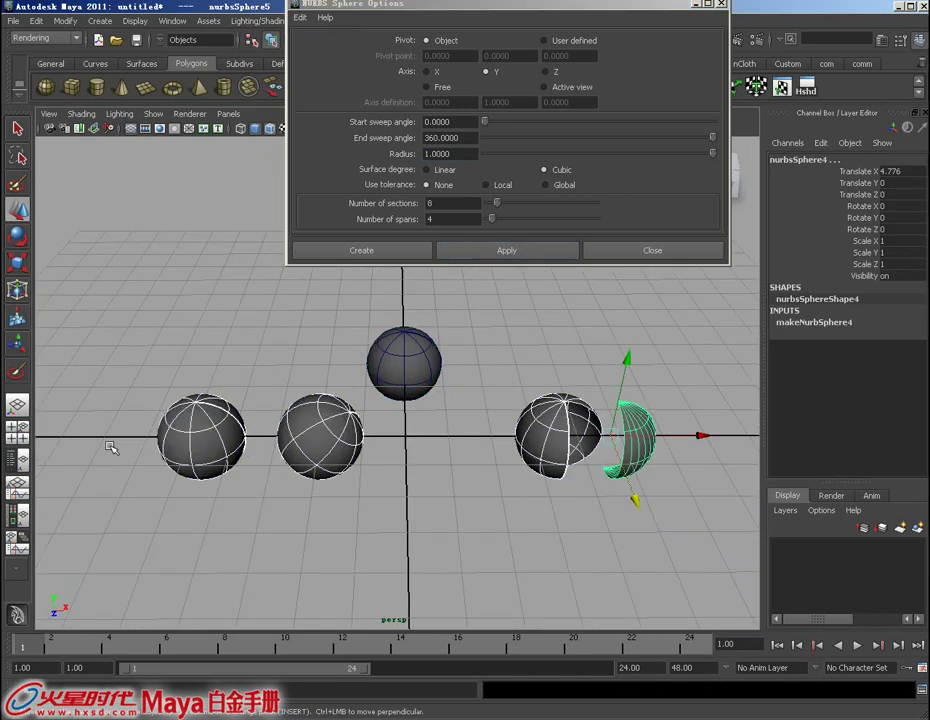
{"action": "key", "text": "Delete"}
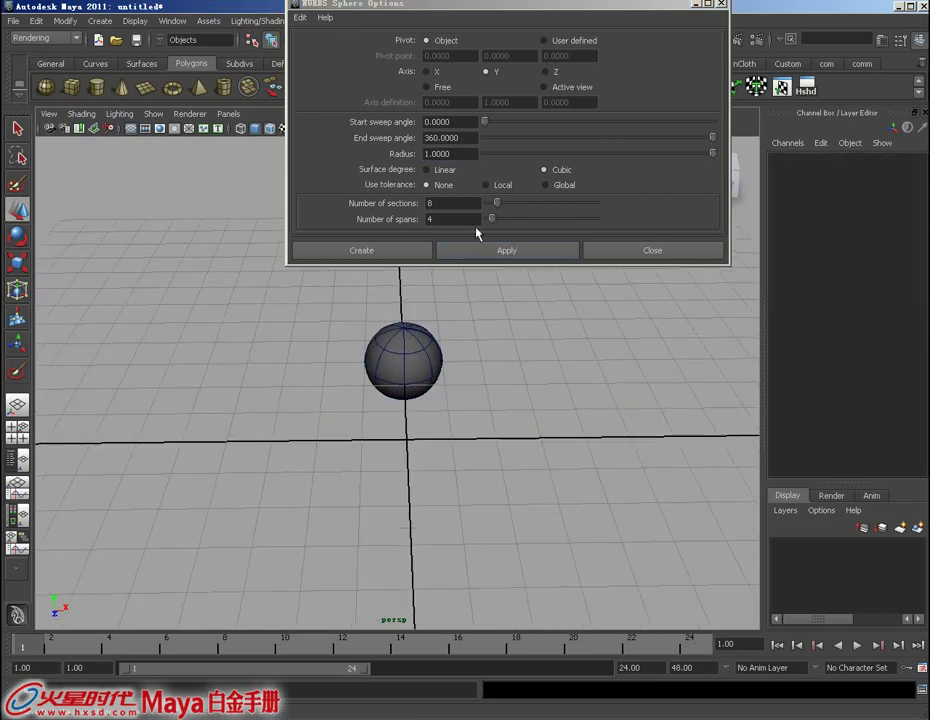
{"action": "left_click", "coordinate": [488, 188]}
Create a sphere with Local tolerance 0.01 and move it left along X.
{"action": "left_click", "coordinate": [487, 186]}
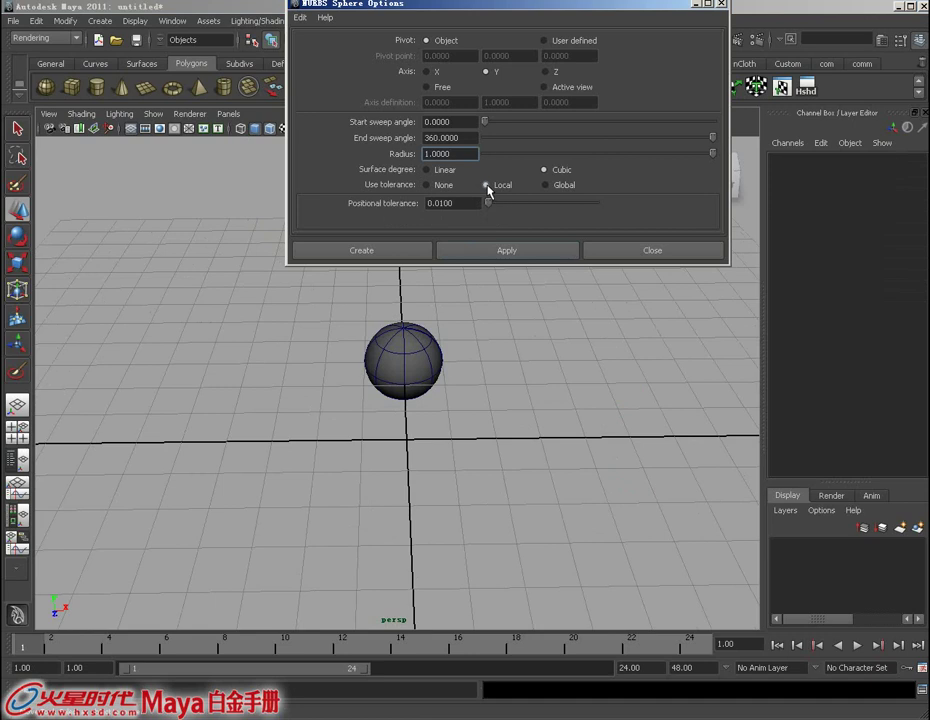
{"action": "left_click", "coordinate": [478, 255]}
{"action": "mouse_move", "coordinate": [473, 465]}
{"action": "left_mouse_down", "text": "alt"}
{"action": "mouse_move", "coordinate": [430, 462]}
{"action": "mouse_move", "coordinate": [432, 477]}
{"action": "mouse_move", "coordinate": [468, 376]}
{"action": "mouse_move", "coordinate": [453, 453]}
{"action": "mouse_move", "coordinate": [434, 448]}
{"action": "mouse_move", "coordinate": [450, 461]}
{"action": "left_mouse_up", "text": "alt"}
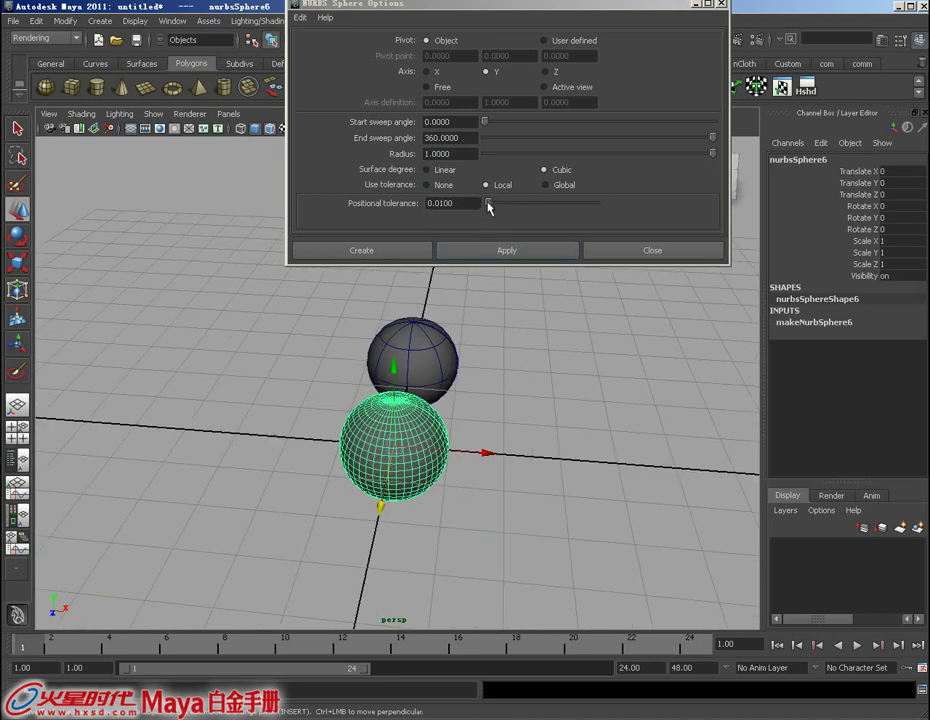
{"action": "left_click_drag", "start_coordinate": [489, 206], "coordinate": [502, 206]}
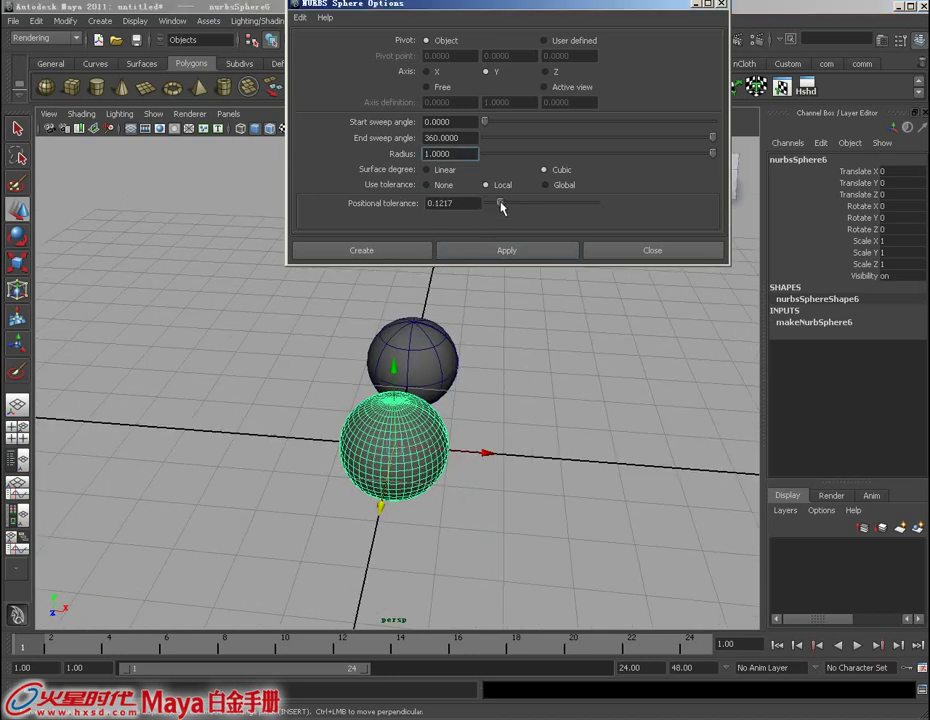
{"action": "left_click_drag", "start_coordinate": [473, 453], "coordinate": [283, 436]}
Create spheres with local positional tolerance 0.1485 and 0.3966, offsetting them along X.
{"action": "left_click", "coordinate": [510, 250]}
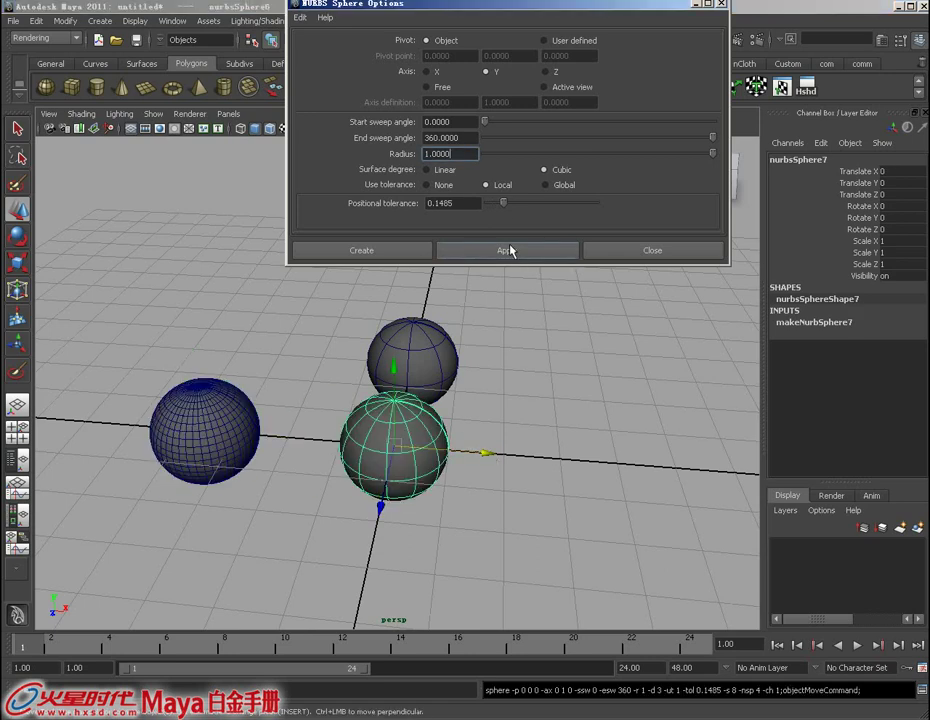
{"action": "mouse_move", "coordinate": [432, 488]}
{"action": "left_mouse_down", "text": "alt"}
{"action": "mouse_move", "coordinate": [410, 412]}
{"action": "mouse_move", "coordinate": [415, 467]}
{"action": "left_mouse_up", "text": "alt"}
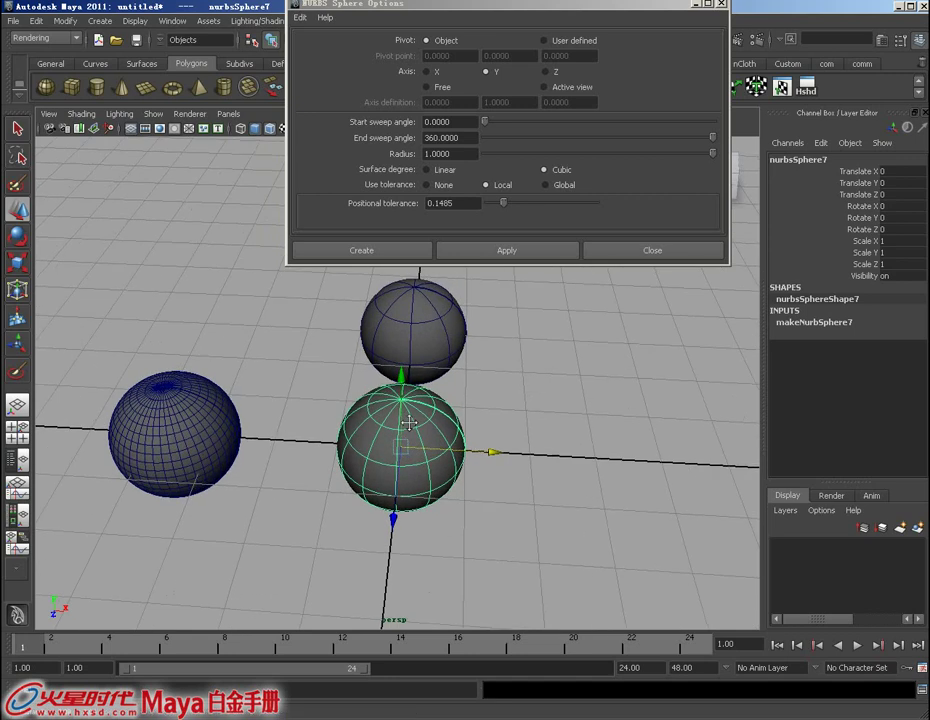
{"action": "left_click_drag", "start_coordinate": [503, 204], "coordinate": [530, 206]}
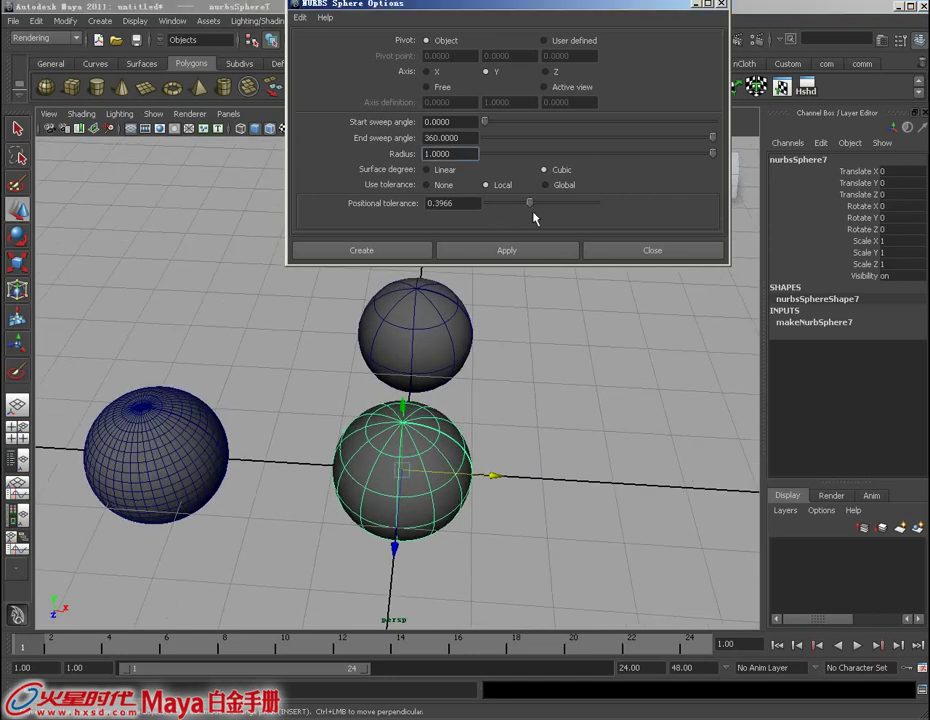
{"action": "left_click_drag", "start_coordinate": [493, 478], "coordinate": [652, 499]}
{"action": "left_click", "coordinate": [498, 257]}
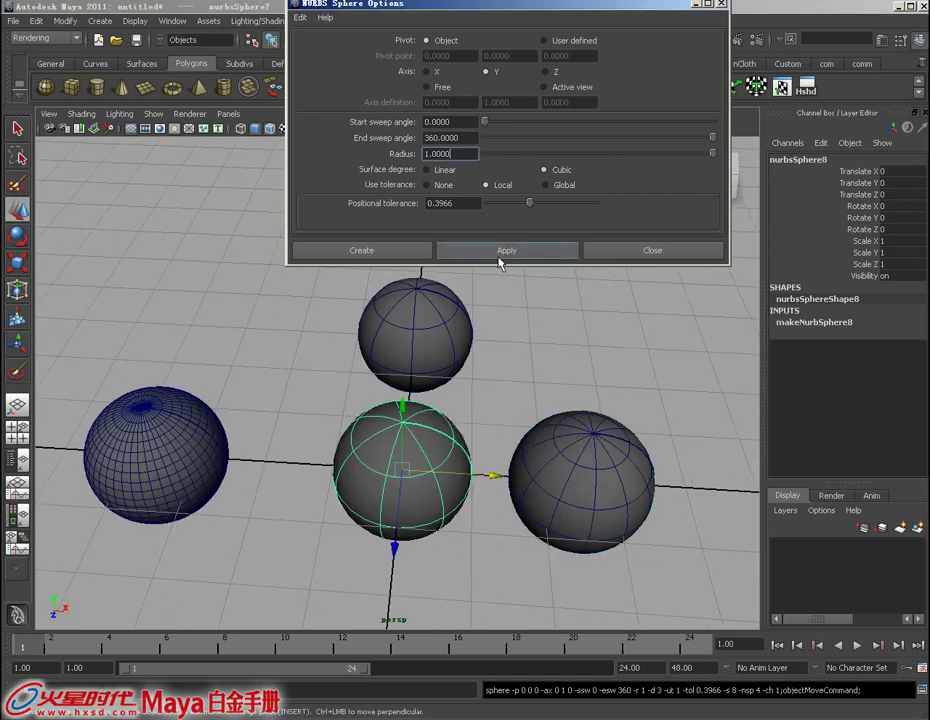
{"action": "left_click_drag", "start_coordinate": [415, 461], "coordinate": [430, 450], "text": "alt"}
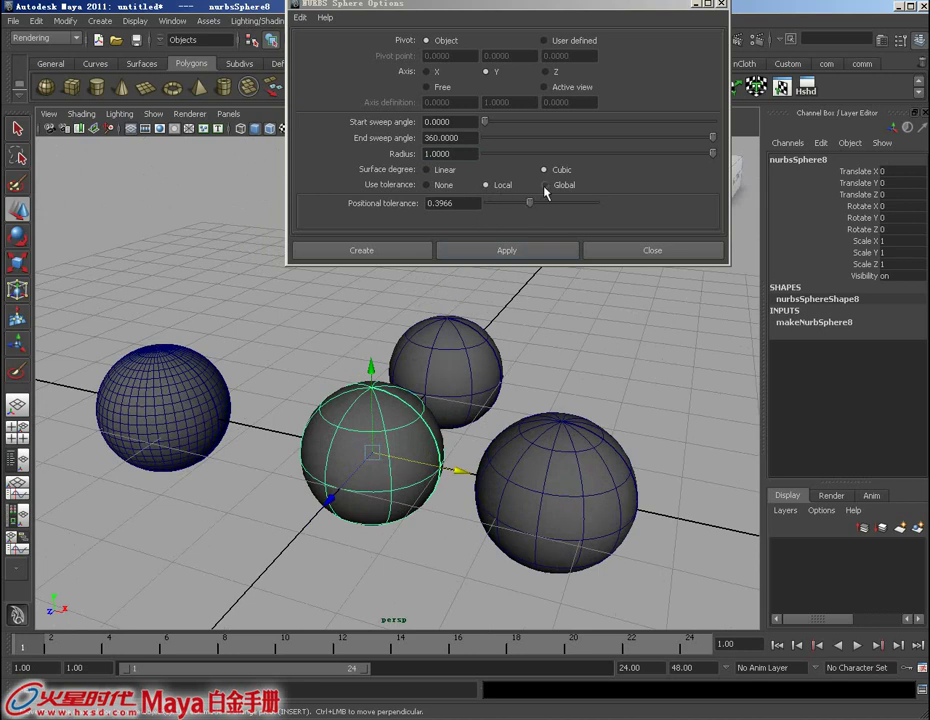
Create a Global-tolerance sphere, then set Use tolerance back to None.
{"action": "left_click", "coordinate": [545, 185]}
{"action": "mouse_move", "coordinate": [440, 455]}
{"action": "left_mouse_down", "text": "alt"}
{"action": "mouse_move", "coordinate": [478, 450]}
{"action": "mouse_move", "coordinate": [147, 405]}
{"action": "left_mouse_up", "text": "alt"}
{"action": "left_click", "coordinate": [510, 252]}
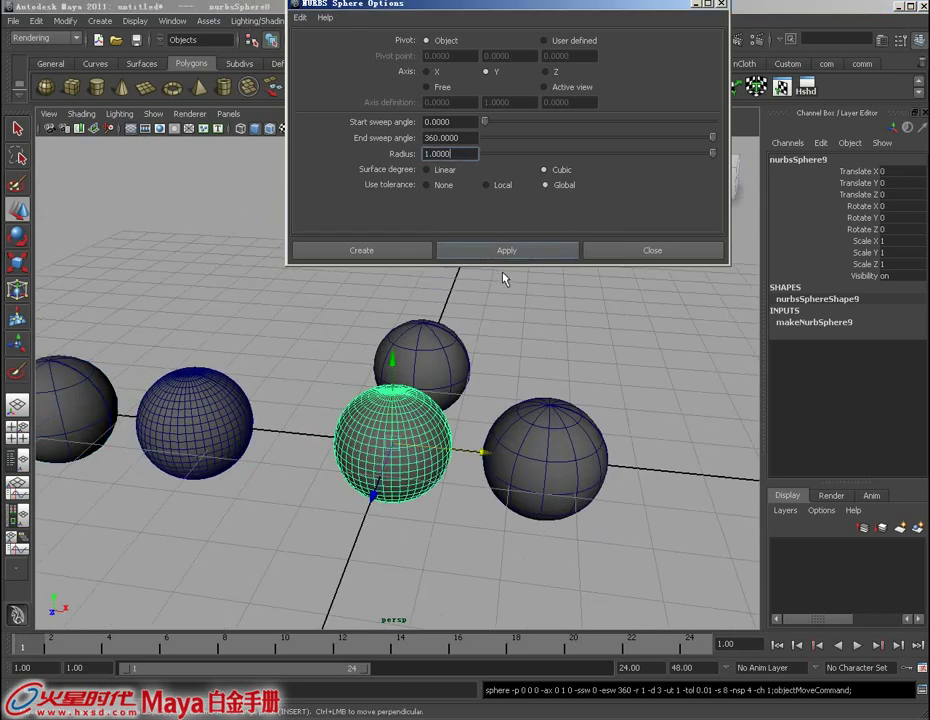
{"action": "mouse_move", "coordinate": [440, 420]}
{"action": "left_mouse_down", "text": "alt"}
{"action": "mouse_move", "coordinate": [425, 436]}
{"action": "mouse_move", "coordinate": [436, 464]}
{"action": "mouse_move", "coordinate": [363, 455]}
{"action": "mouse_move", "coordinate": [421, 425]}
{"action": "mouse_move", "coordinate": [405, 409]}
{"action": "left_mouse_up", "text": "alt"}
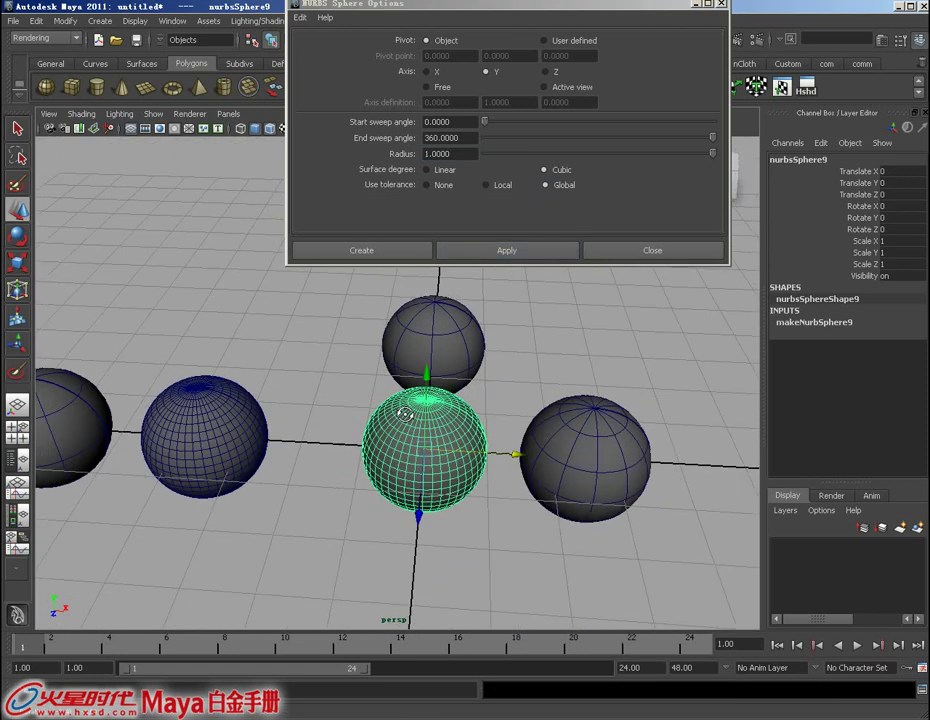
{"action": "left_click", "coordinate": [428, 185]}
{"action": "mouse_move", "coordinate": [496, 434]}
{"action": "left_mouse_down", "text": "alt"}
{"action": "mouse_move", "coordinate": [480, 398]}
{"action": "mouse_move", "coordinate": [470, 422]}
{"action": "mouse_move", "coordinate": [470, 380]}
{"action": "mouse_move", "coordinate": [466, 406]}
{"action": "left_mouse_up", "text": "alt"}
Float the NURBS Primitives menu beside the options, then view and close the NURBS Cube options.
{"action": "left_click_drag", "start_coordinate": [465, 8], "coordinate": [400, 60]}
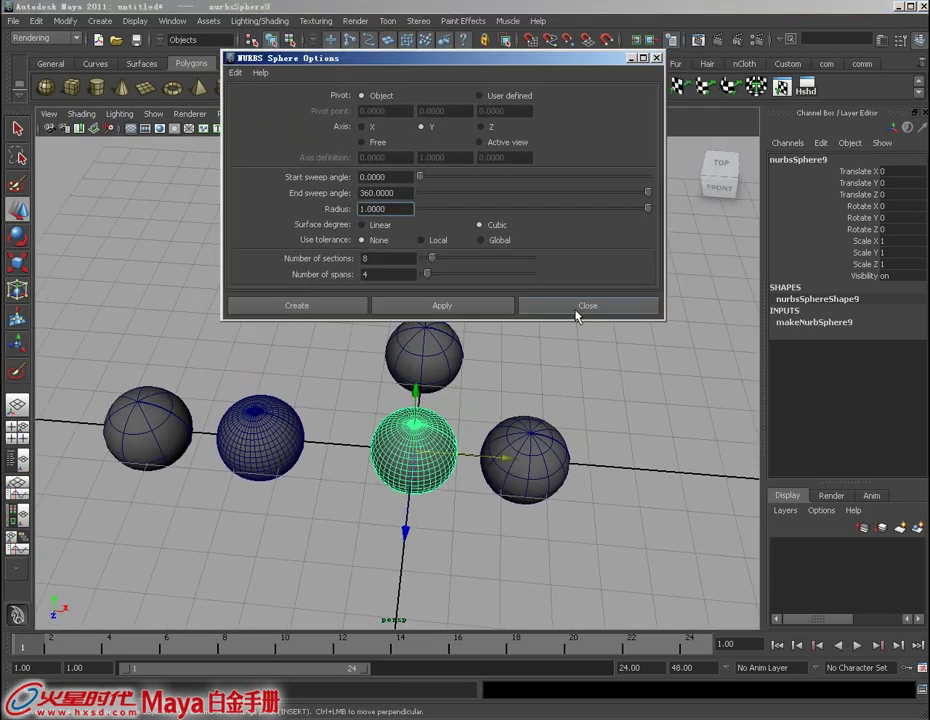
{"action": "mouse_move", "coordinate": [577, 318]}
{"action": "left_mouse_down", "text": "alt"}
{"action": "mouse_move", "coordinate": [473, 378]}
{"action": "mouse_move", "coordinate": [418, 330]}
{"action": "left_mouse_up", "text": "alt"}
{"action": "left_click", "coordinate": [100, 21]}
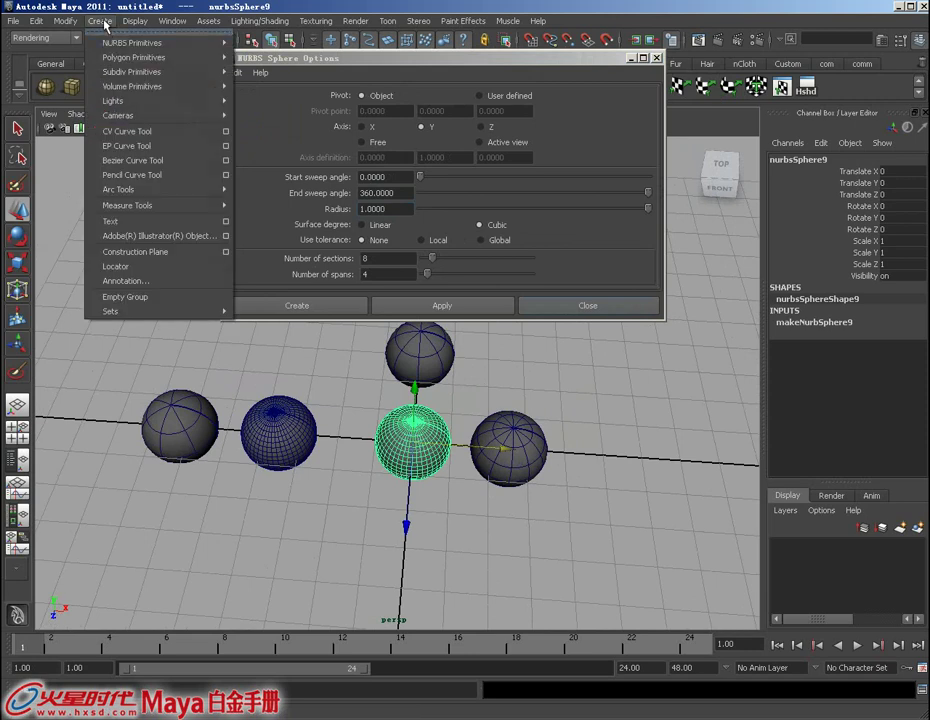
{"action": "left_click", "coordinate": [290, 43]}
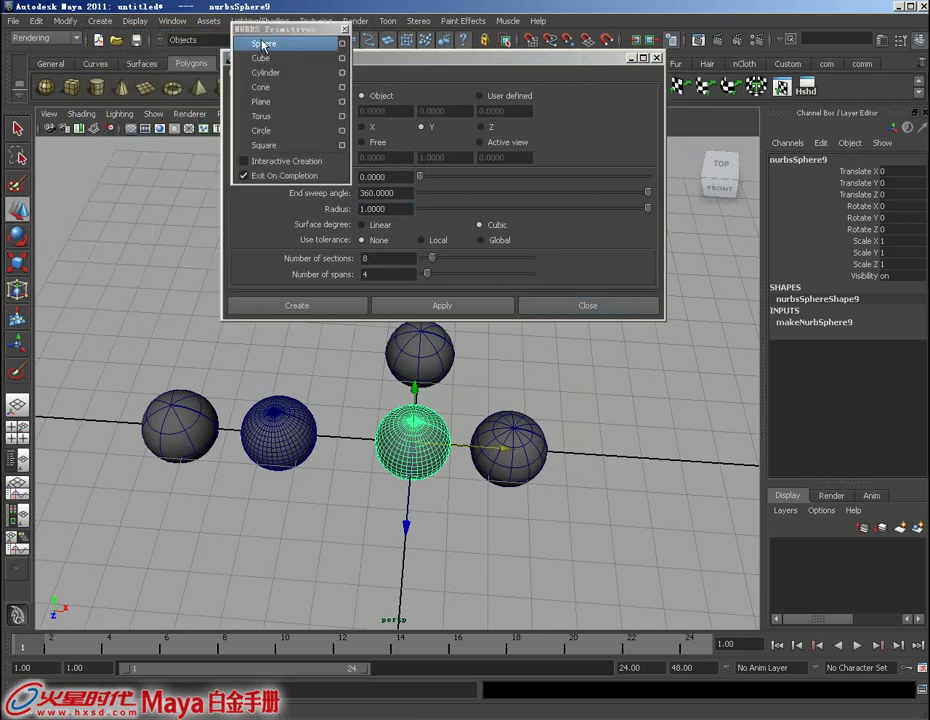
{"action": "left_click_drag", "start_coordinate": [263, 35], "coordinate": [101, 66]}
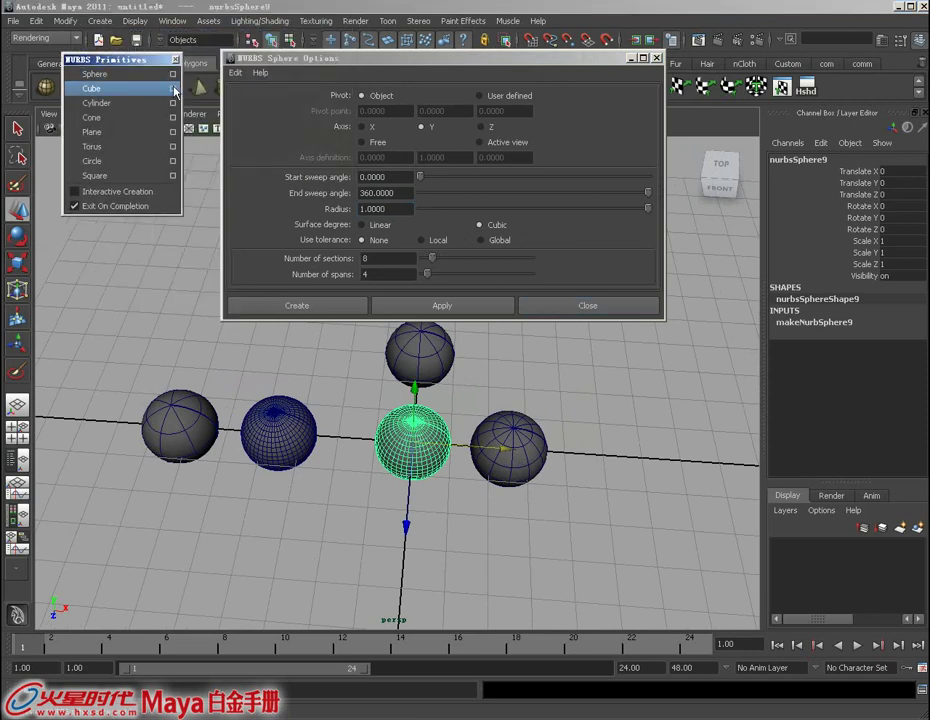
{"action": "left_click", "coordinate": [173, 88]}
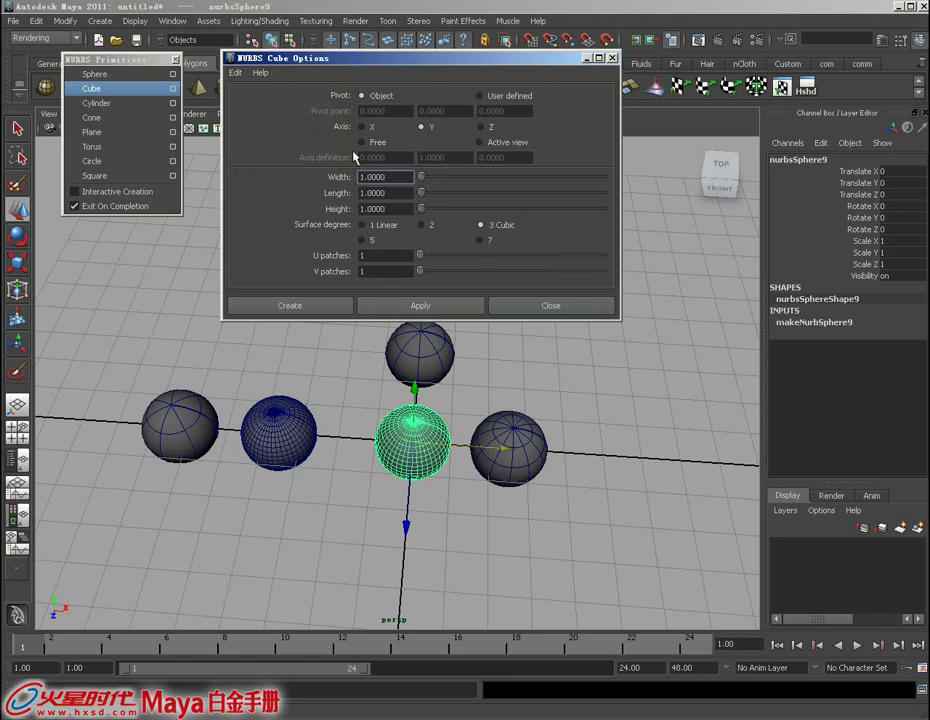
{"action": "left_click", "coordinate": [548, 303]}
Review the Sphere options and expand makeNurbSphere9: radius 1, cubic, 8 sections, 4 spans, height ratio 2.
{"action": "scroll", "coordinate": [530, 367], "scroll_direction": "down", "scroll_amount": 2}
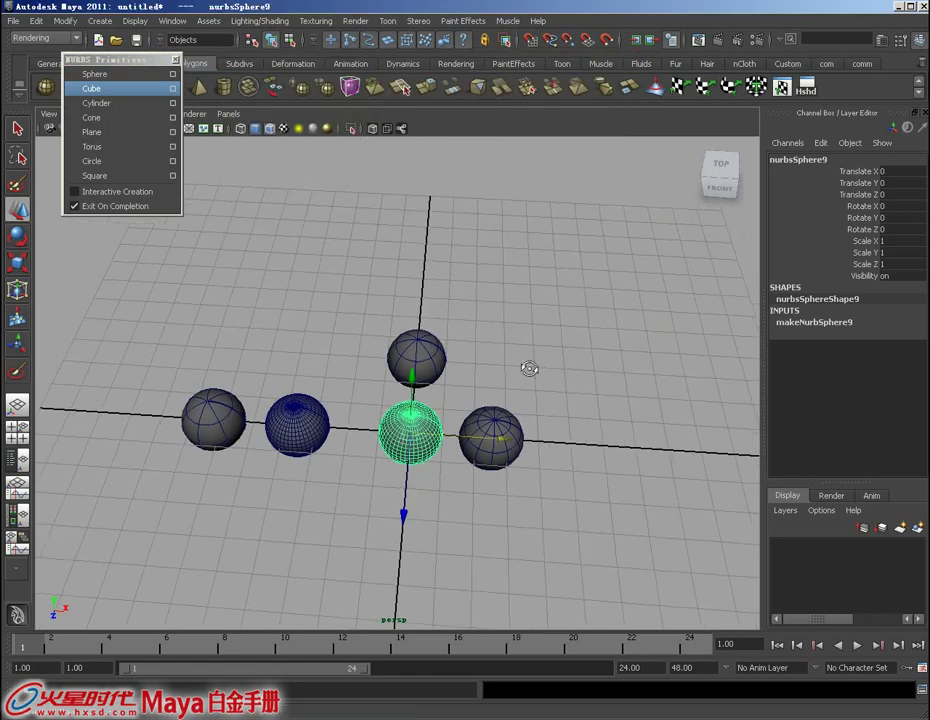
{"action": "scroll", "coordinate": [482, 390], "scroll_direction": "up", "scroll_amount": 1}
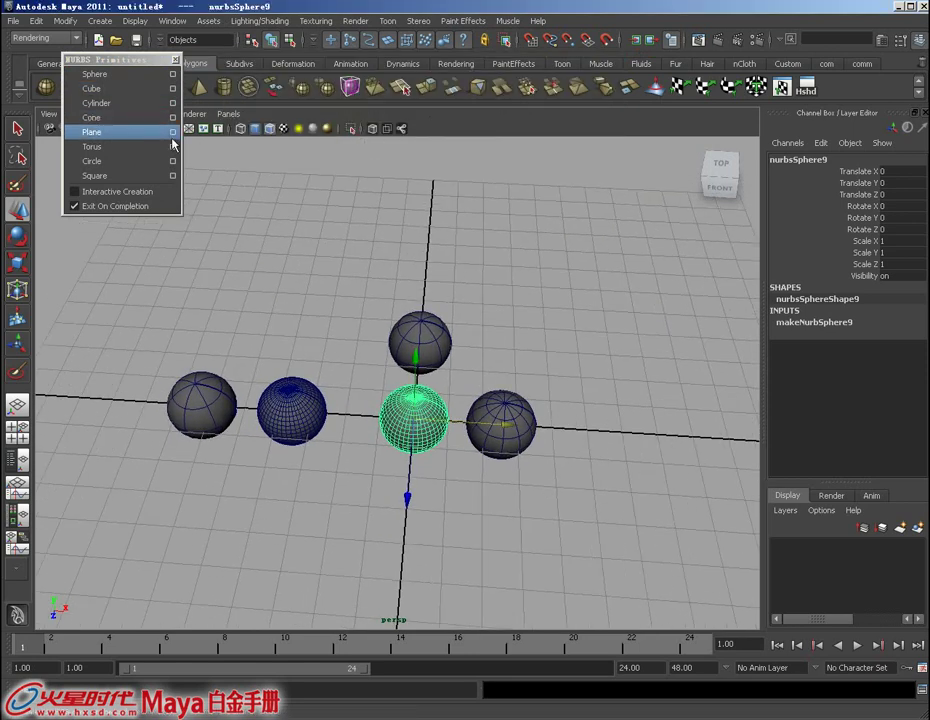
{"action": "left_click", "coordinate": [173, 74]}
{"action": "left_click_drag", "start_coordinate": [398, 63], "coordinate": [363, 37]}
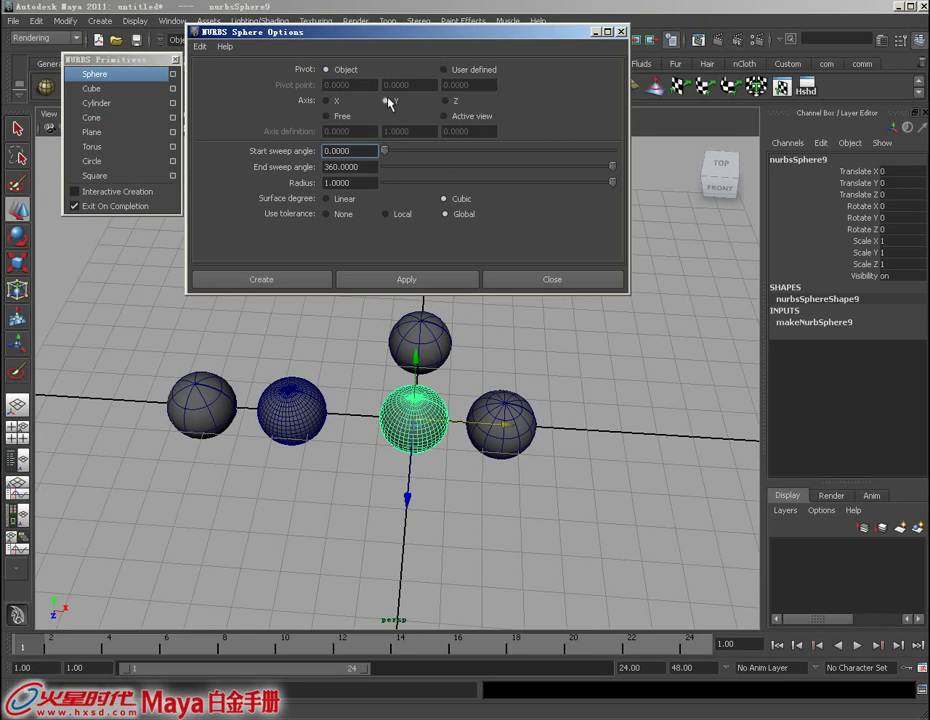
{"action": "left_click", "coordinate": [818, 323]}
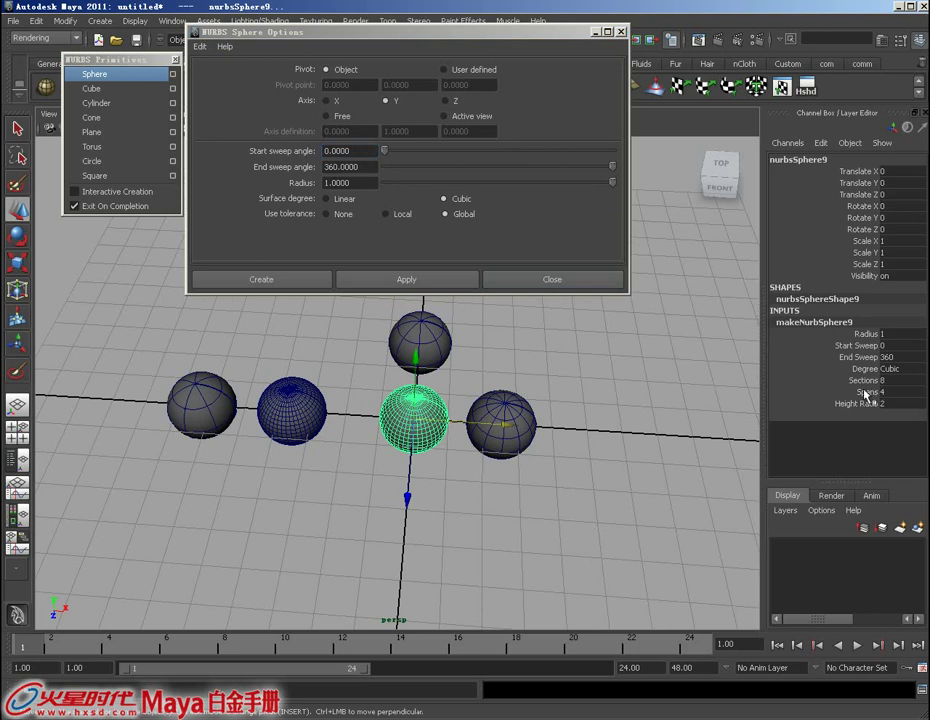
{"action": "left_click", "coordinate": [552, 279]}
{"action": "left_click_drag", "start_coordinate": [583, 361], "coordinate": [551, 359], "text": "alt"}
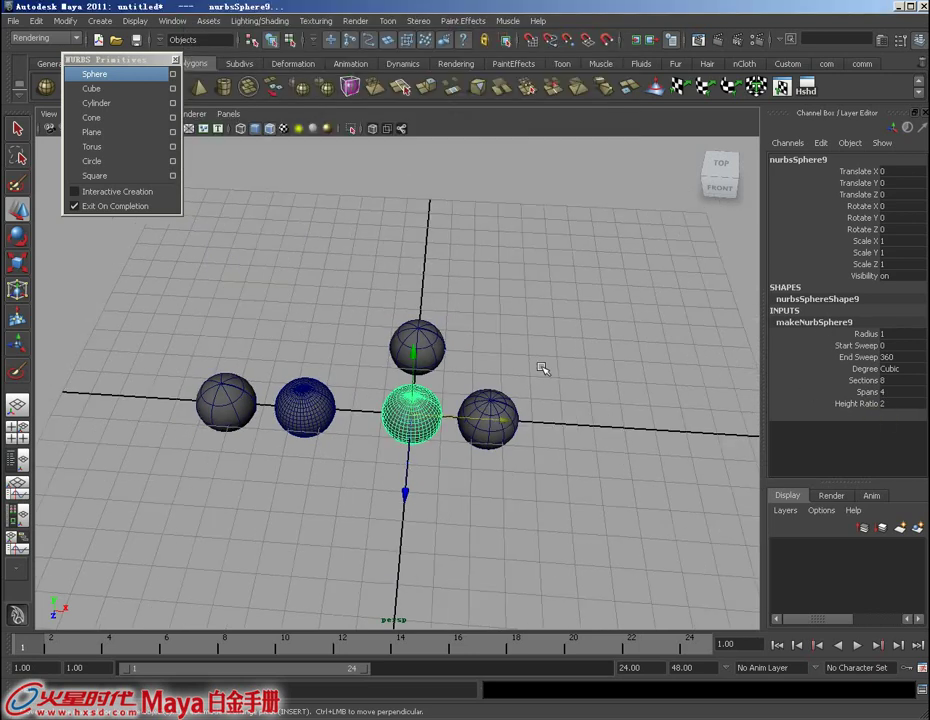
Start a new scene without saving, then create and undo a test NURBS sphere.
{"action": "key", "text": "ctrl+n"}
{"action": "left_click", "coordinate": [478, 372]}
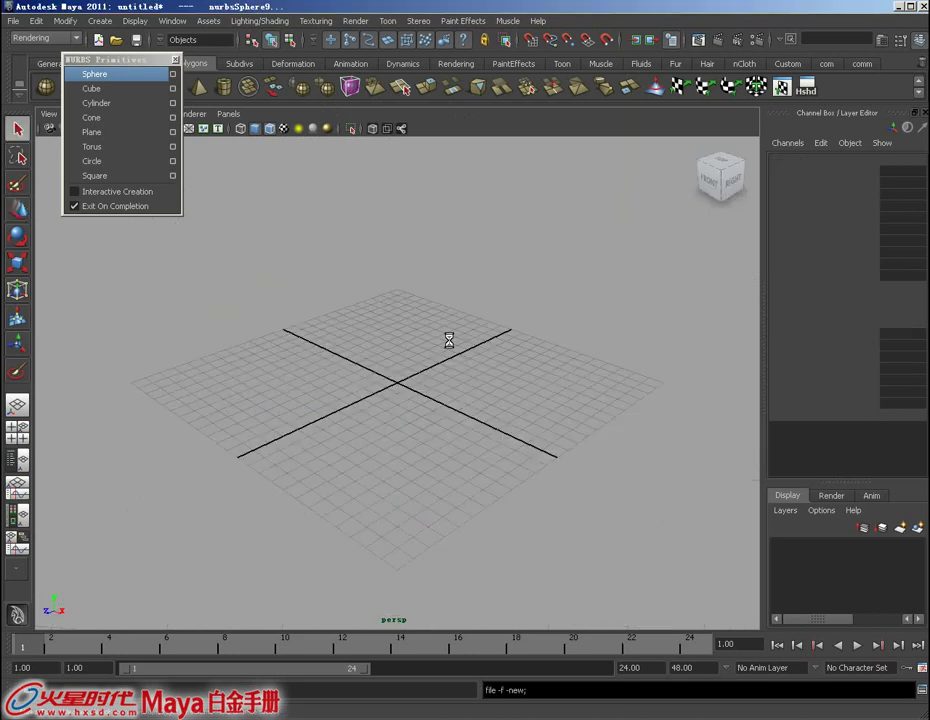
{"action": "left_click", "coordinate": [116, 75]}
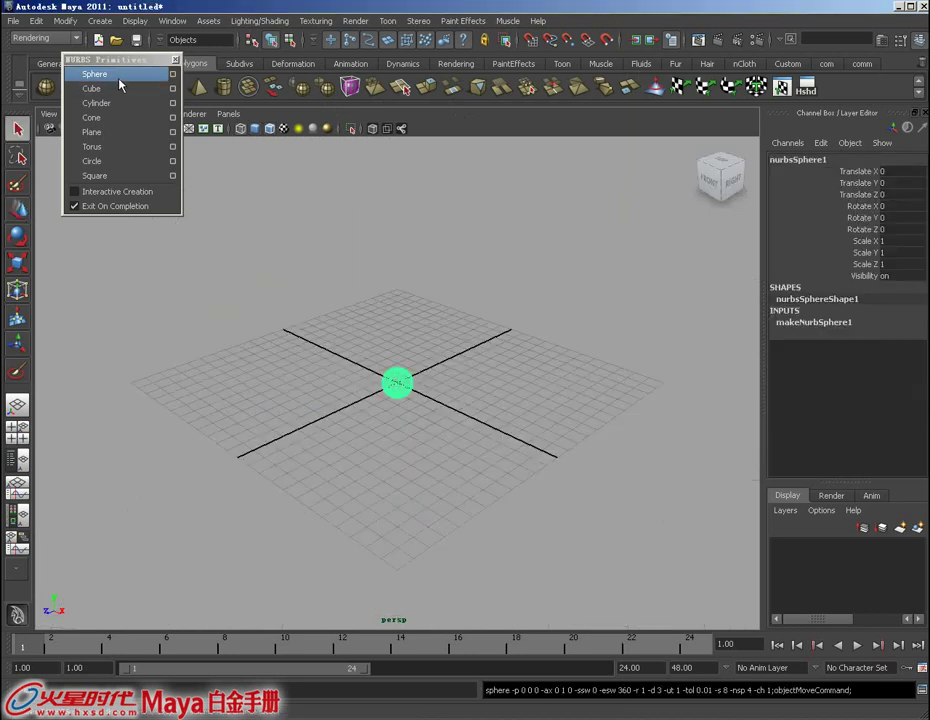
{"action": "left_click_drag", "start_coordinate": [461, 467], "coordinate": [333, 383], "text": "alt"}
{"action": "key", "text": "ctrl+z"}
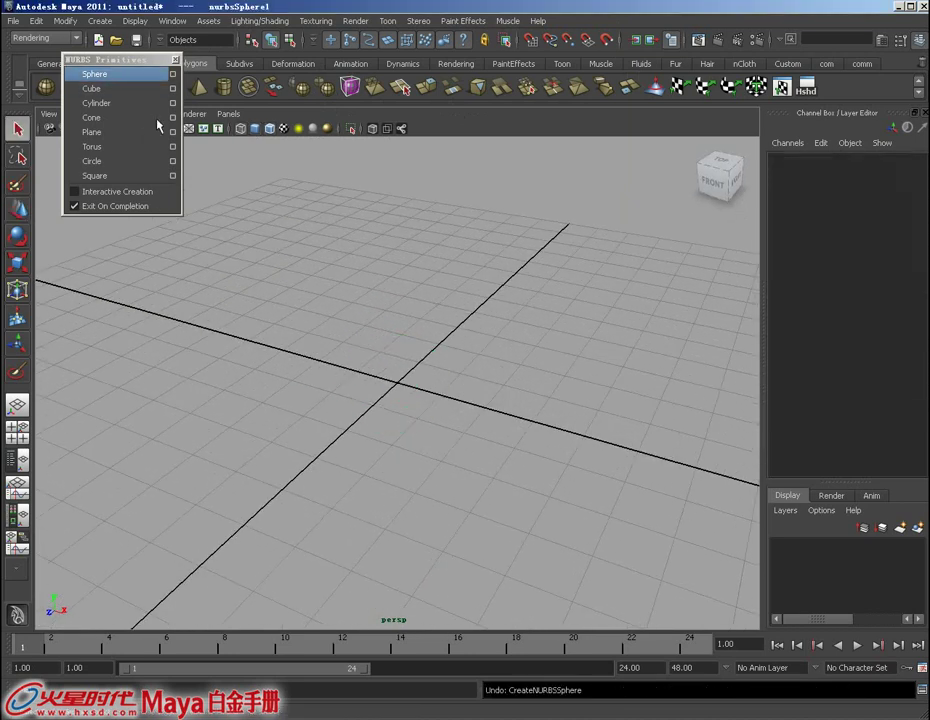
Reset the Sphere options to defaults and create a default NURBS sphere at the origin.
{"action": "left_click", "coordinate": [173, 74]}
{"action": "left_click", "coordinate": [200, 47]}
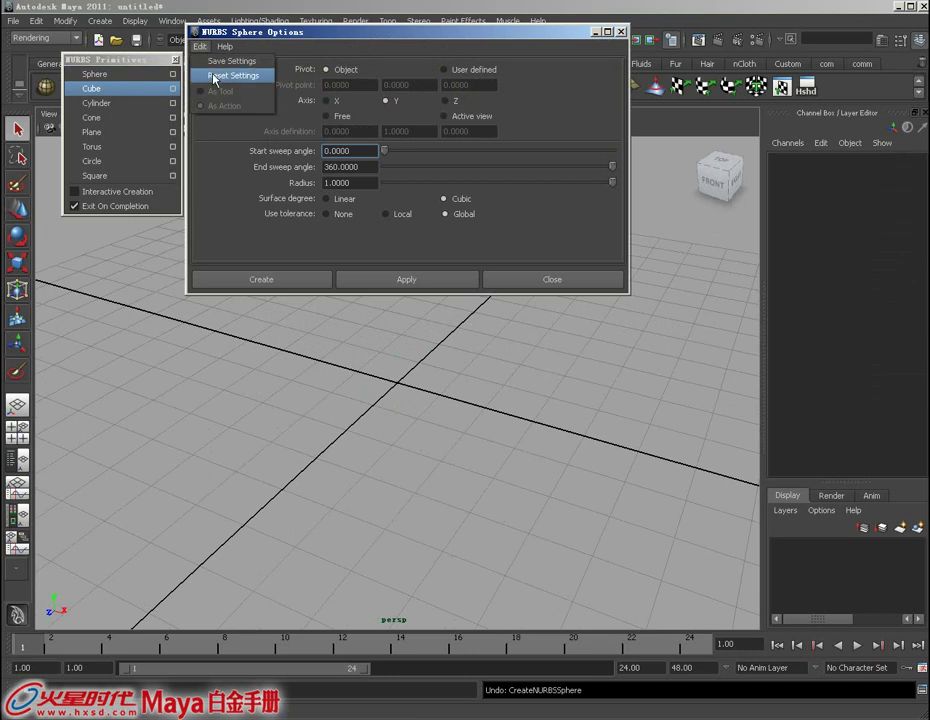
{"action": "left_click", "coordinate": [212, 78]}
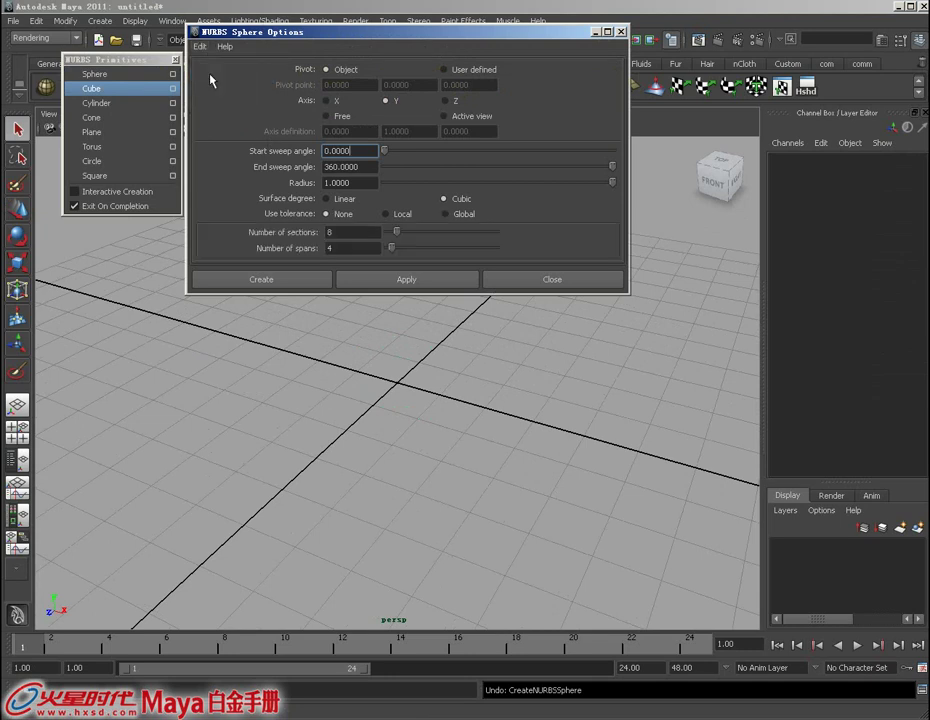
{"action": "left_click", "coordinate": [553, 278]}
{"action": "left_click", "coordinate": [110, 77]}
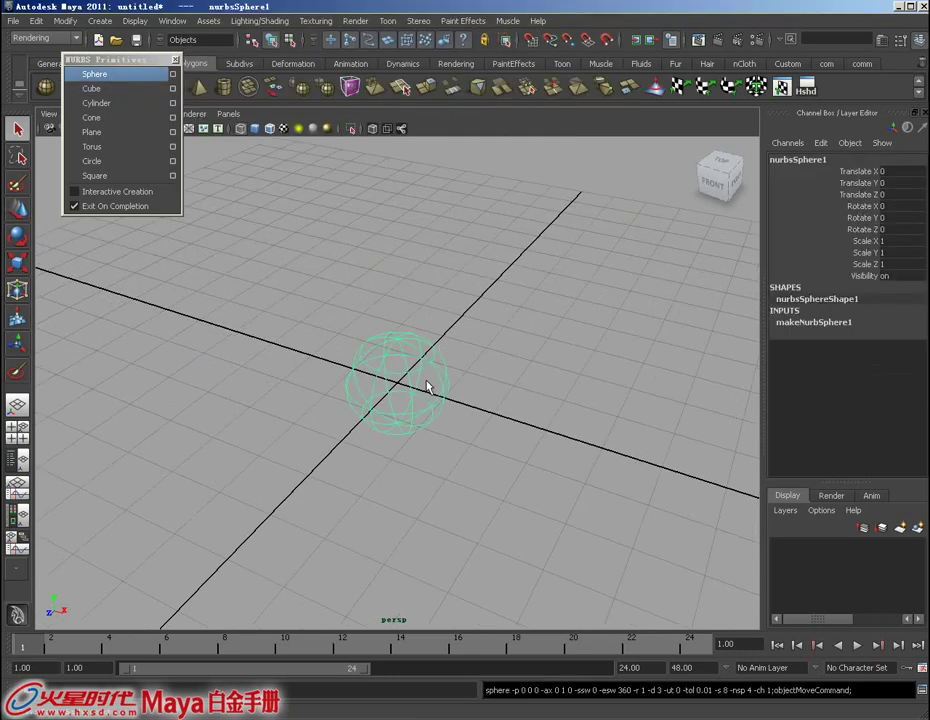
{"action": "scroll", "coordinate": [440, 380], "scroll_direction": "up", "scroll_amount": 2}
Smooth-shade the sphere, expand makeNurbSphere1, and enlarge Radius, then undo it.
{"action": "key", "text": "5"}
{"action": "left_click_drag", "start_coordinate": [445, 381], "coordinate": [430, 383], "text": "alt"}
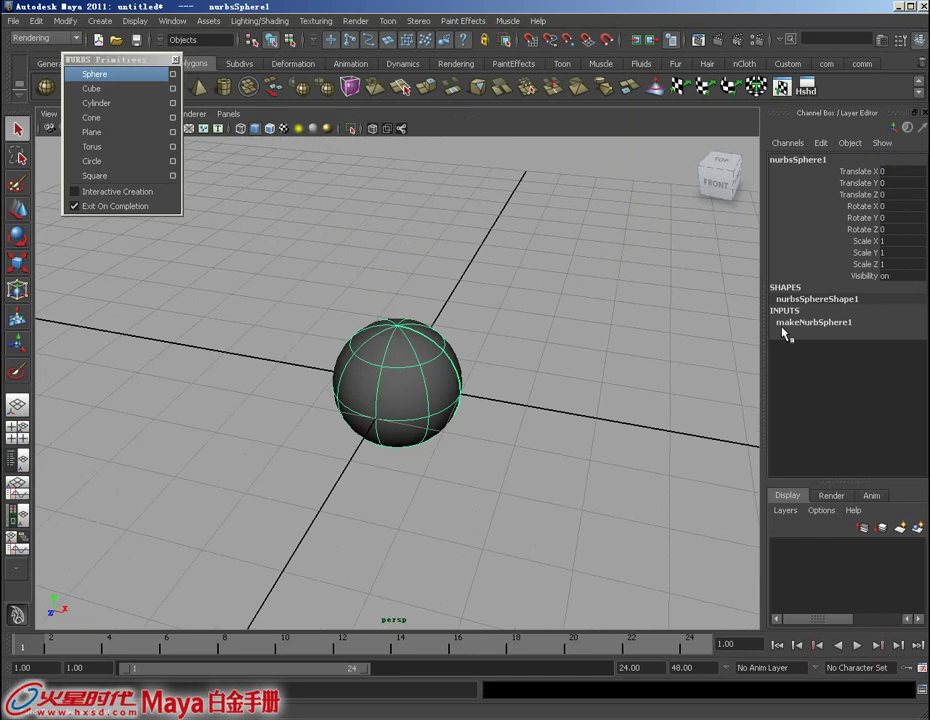
{"action": "left_click", "coordinate": [810, 323]}
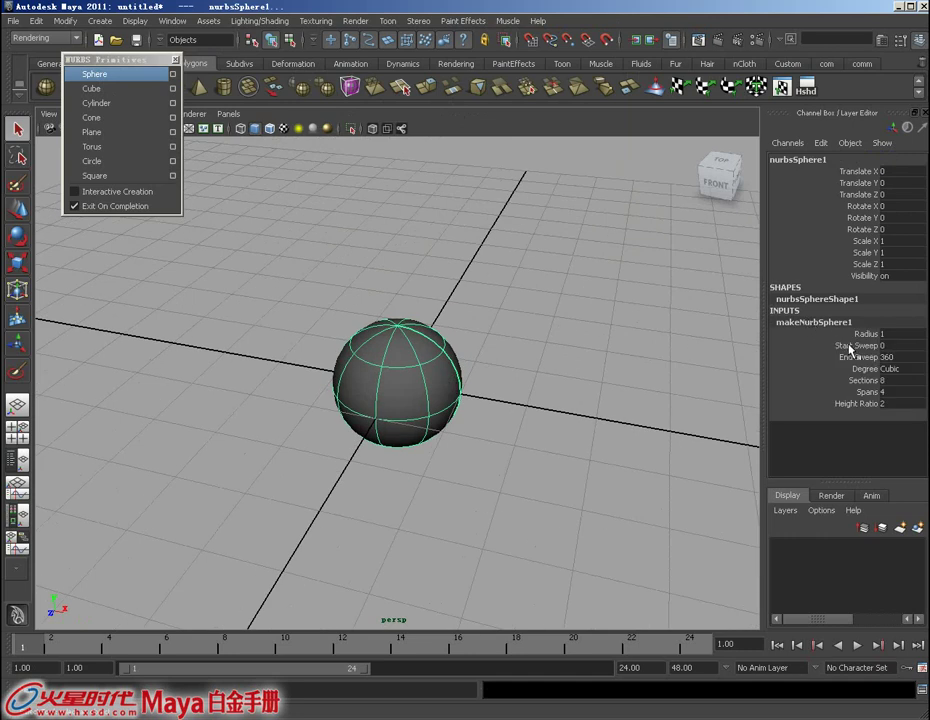
{"action": "left_click", "coordinate": [856, 333]}
{"action": "middle_click_drag", "start_coordinate": [602, 438], "coordinate": [623, 384]}
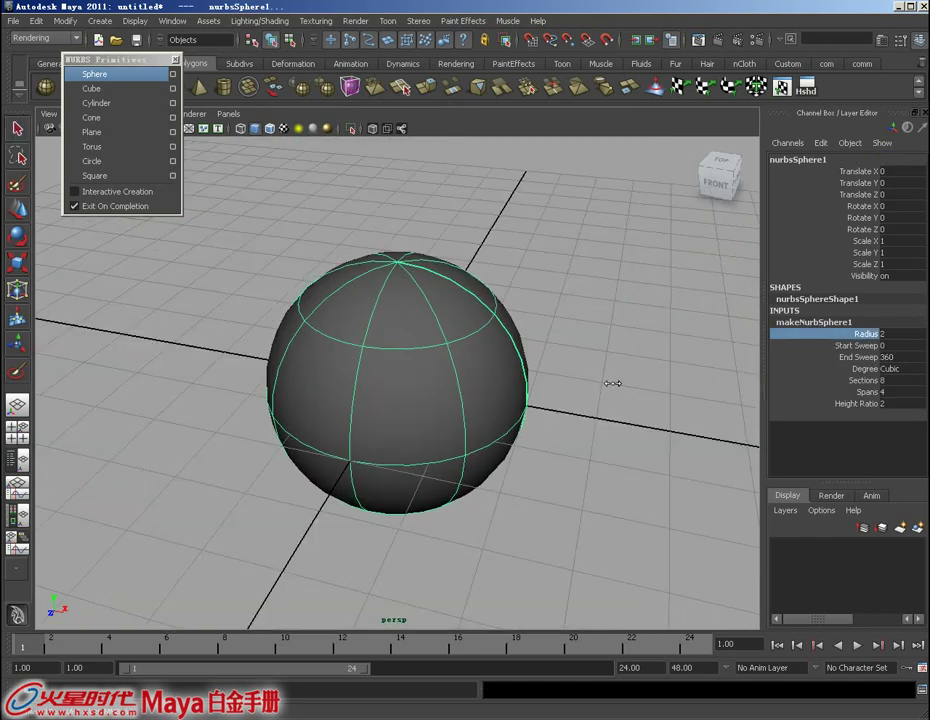
{"action": "key", "text": "ctrl+z"}
Cut the sphere open with Start Sweep and End Sweep, undoing each change.
{"action": "left_click", "coordinate": [850, 345]}
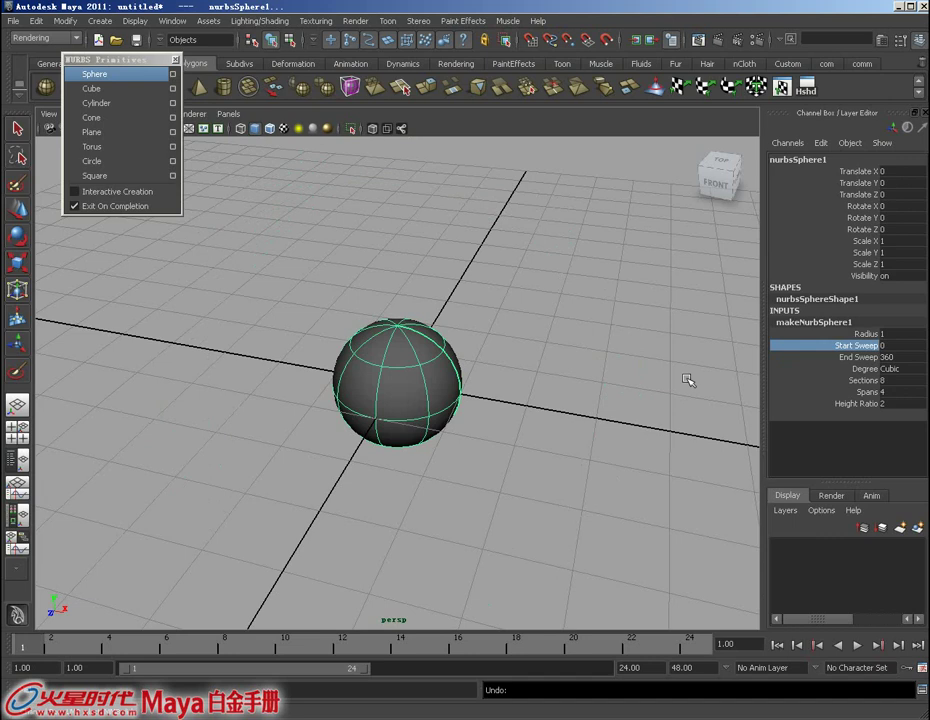
{"action": "mouse_move", "coordinate": [685, 378]}
{"action": "middle_mouse_down"}
{"action": "mouse_move", "coordinate": [664, 378]}
{"action": "mouse_move", "coordinate": [711, 383]}
{"action": "mouse_move", "coordinate": [708, 437]}
{"action": "mouse_move", "coordinate": [648, 251]}
{"action": "middle_mouse_up"}
{"action": "key", "text": "ctrl+z"}
{"action": "left_click", "coordinate": [845, 360]}
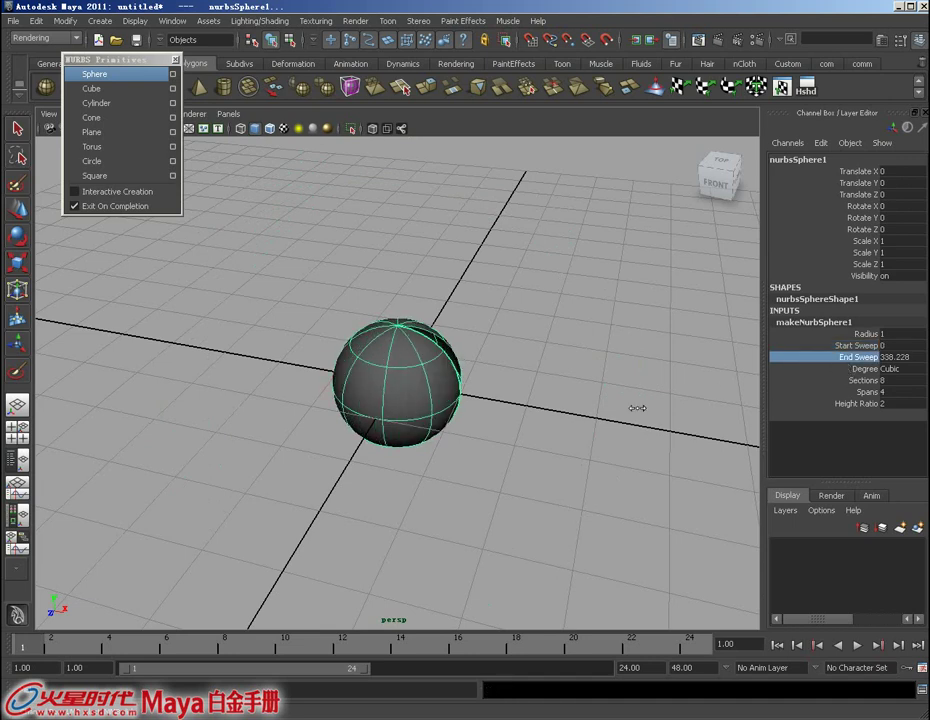
{"action": "mouse_move", "coordinate": [637, 349]}
{"action": "middle_mouse_down"}
{"action": "mouse_move", "coordinate": [581, 421]}
{"action": "mouse_move", "coordinate": [648, 427]}
{"action": "middle_mouse_up"}
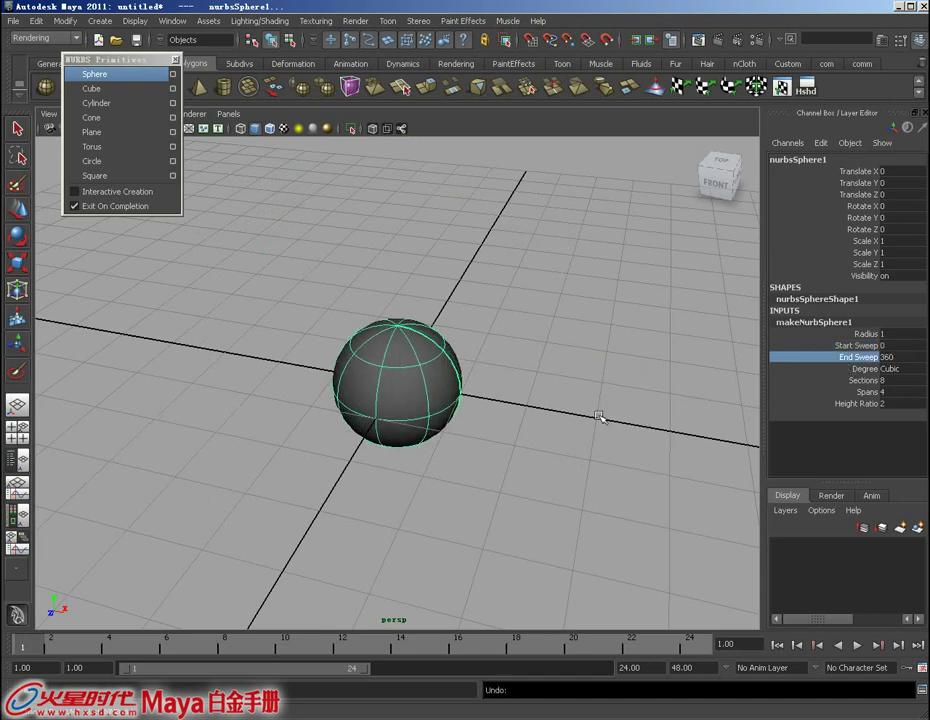
{"action": "key", "text": "ctrl+z"}
Switch Degree to Linear for a faceted sphere, then back to Cubic.
{"action": "left_click", "coordinate": [875, 369]}
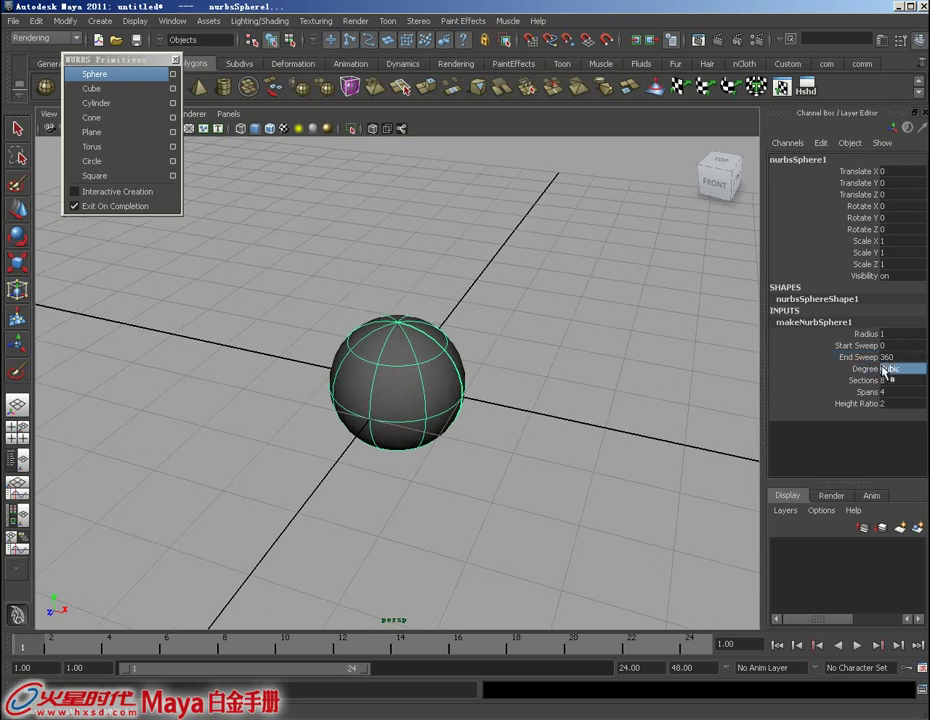
{"action": "left_click", "coordinate": [885, 369]}
{"action": "left_click", "coordinate": [897, 396]}
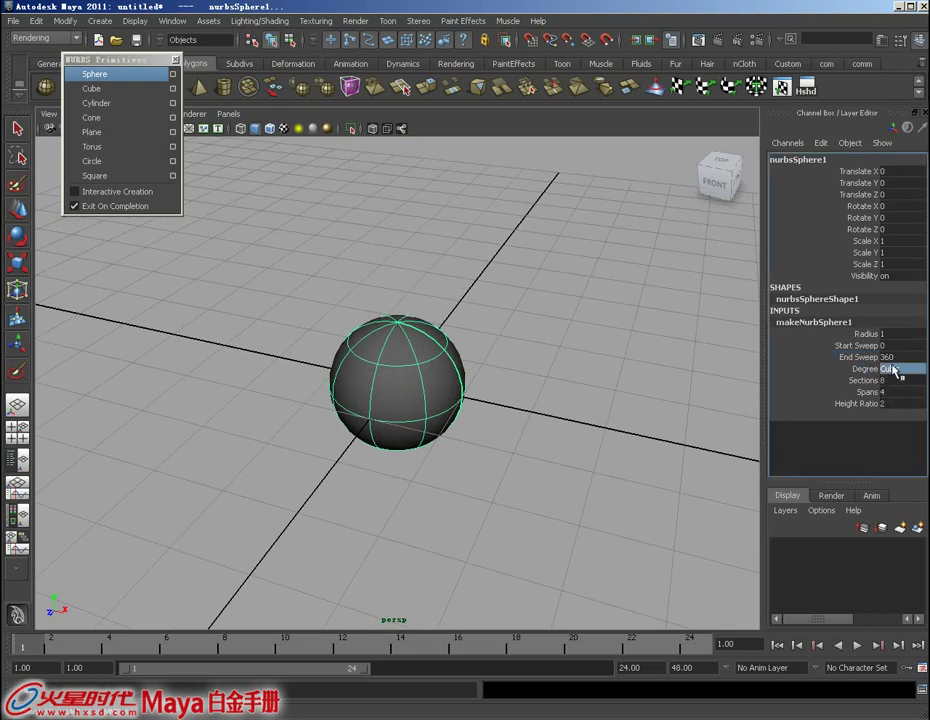
{"action": "left_click", "coordinate": [895, 370]}
{"action": "left_click", "coordinate": [899, 386]}
{"action": "left_click", "coordinate": [893, 369]}
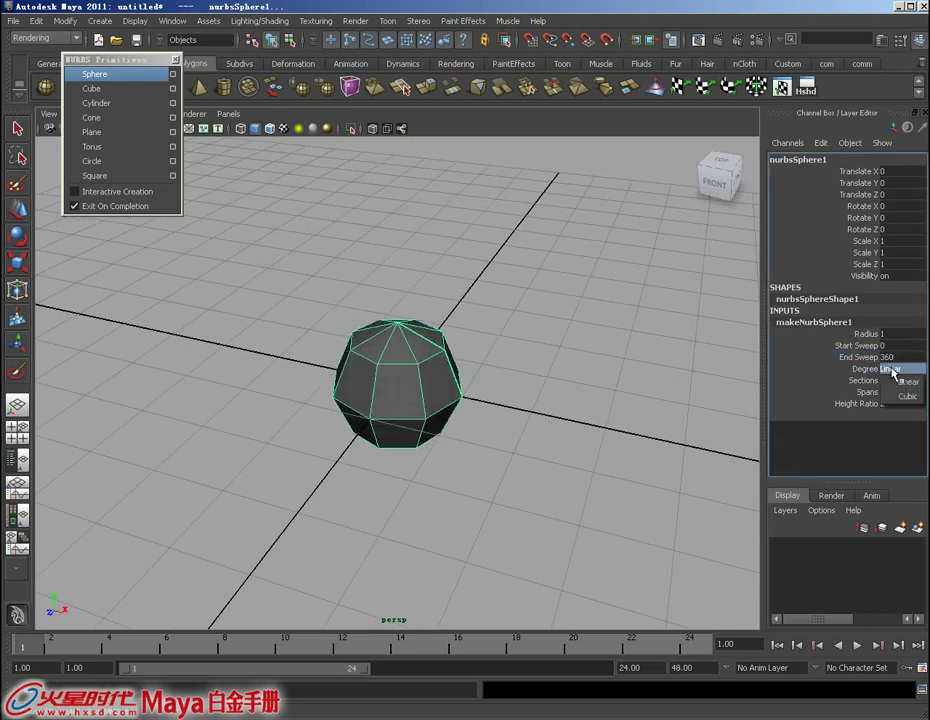
{"action": "left_click", "coordinate": [900, 397]}
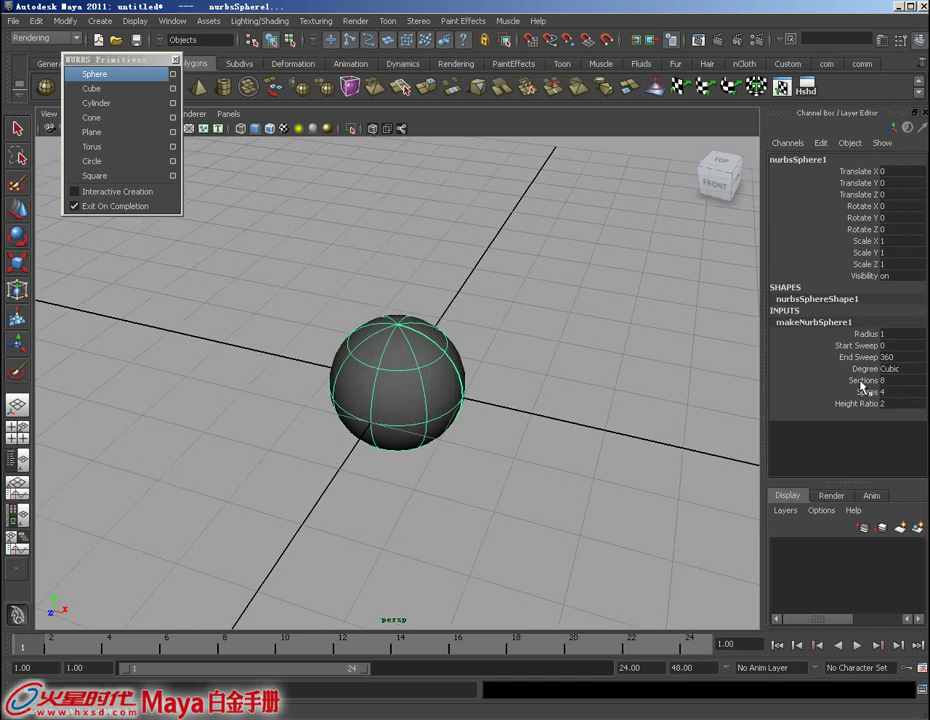
Try 11 Sections, more Spans and a new Height Ratio, then delete the sphere.
{"action": "left_click", "coordinate": [862, 388]}
{"action": "middle_click_drag", "start_coordinate": [617, 421], "coordinate": [632, 419]}
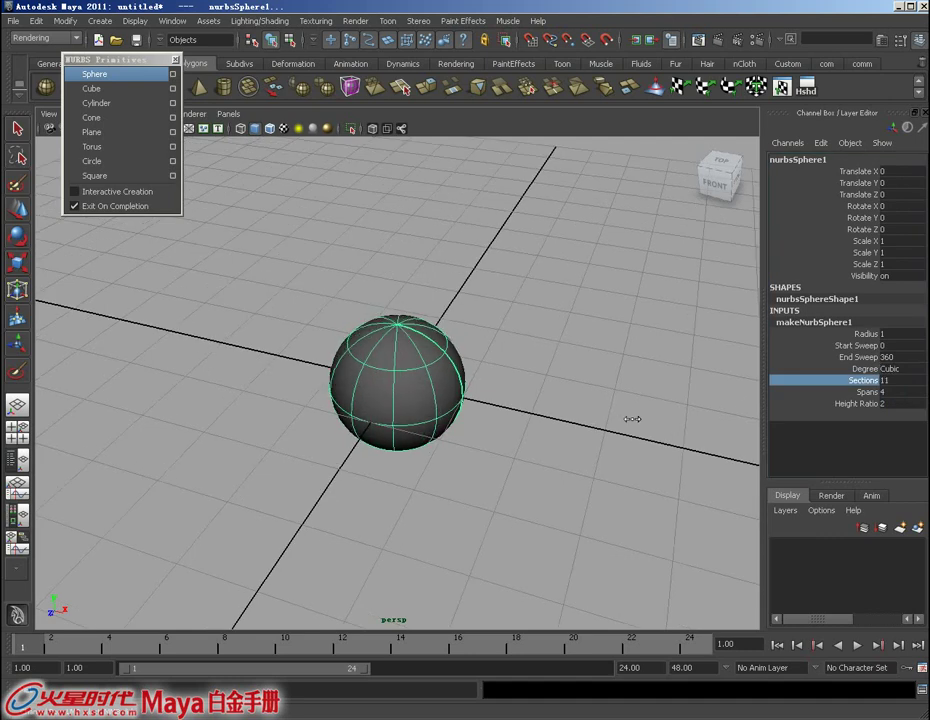
{"action": "key", "text": "ctrl+z"}
{"action": "left_click", "coordinate": [866, 392]}
{"action": "middle_click_drag", "start_coordinate": [560, 446], "coordinate": [727, 436]}
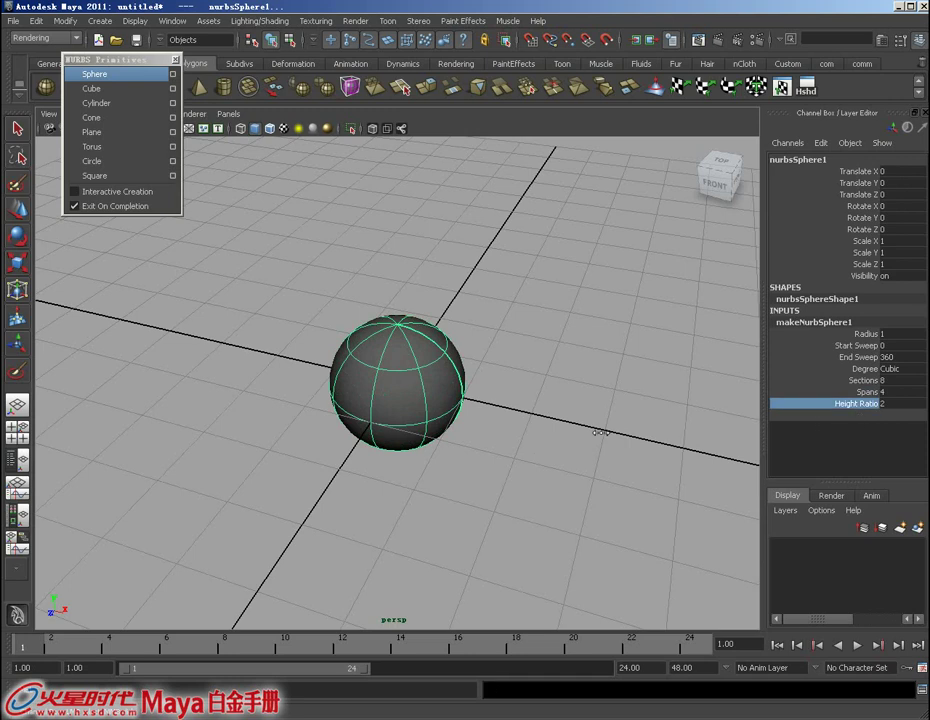
{"action": "middle_click_drag", "start_coordinate": [613, 438], "coordinate": [556, 457]}
{"action": "mouse_move", "coordinate": [556, 457]}
{"action": "left_mouse_down", "text": "alt"}
{"action": "mouse_move", "coordinate": [525, 465]}
{"action": "mouse_move", "coordinate": [512, 489]}
{"action": "mouse_move", "coordinate": [455, 457]}
{"action": "mouse_move", "coordinate": [468, 458]}
{"action": "left_mouse_up", "text": "alt"}
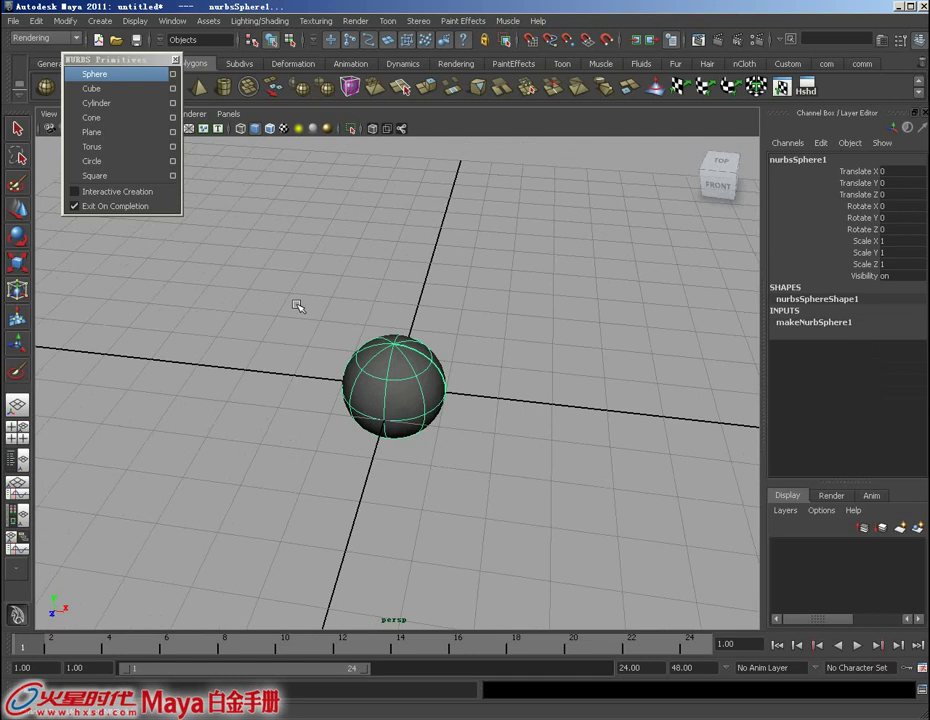
{"action": "key", "text": "Delete"}
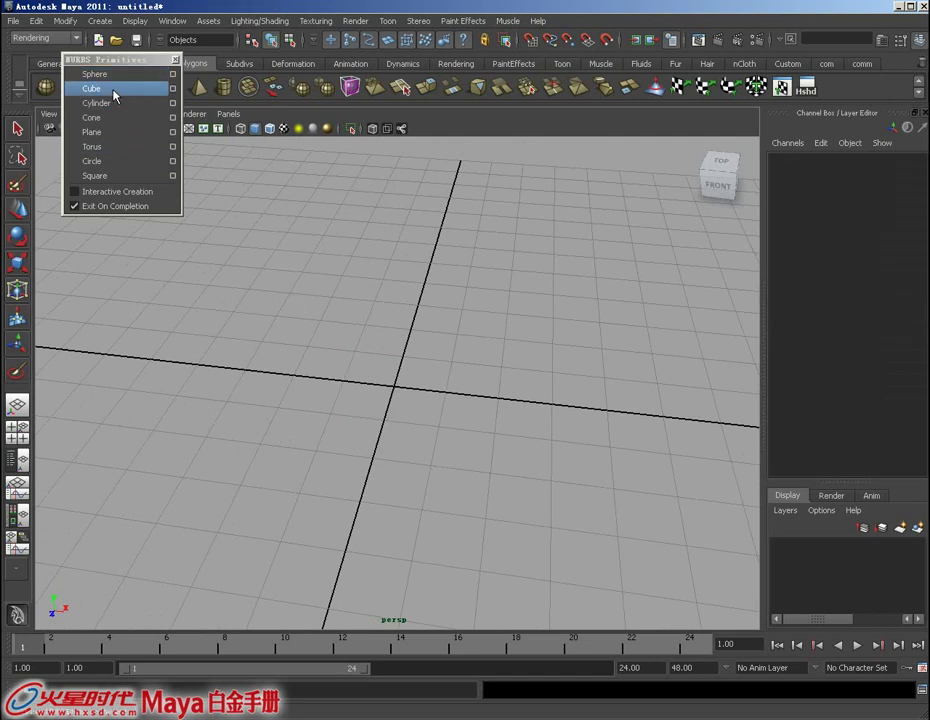
Create a NURBS cube and switch to the perspective view with Outliner layout.
{"action": "left_click_drag", "start_coordinate": [110, 59], "coordinate": [91, 86]}
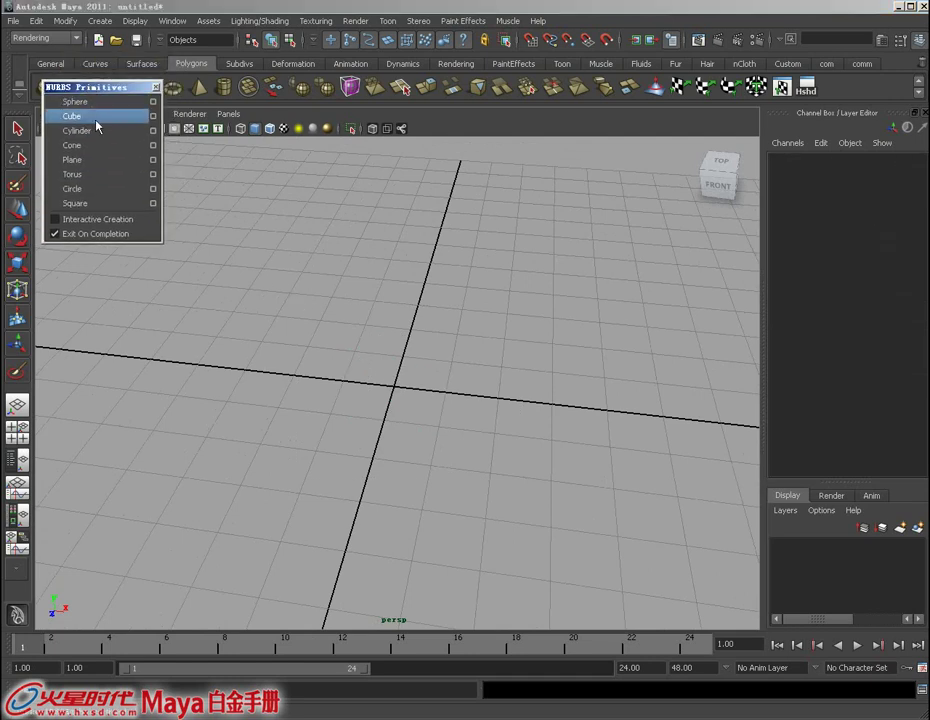
{"action": "left_click", "coordinate": [104, 125]}
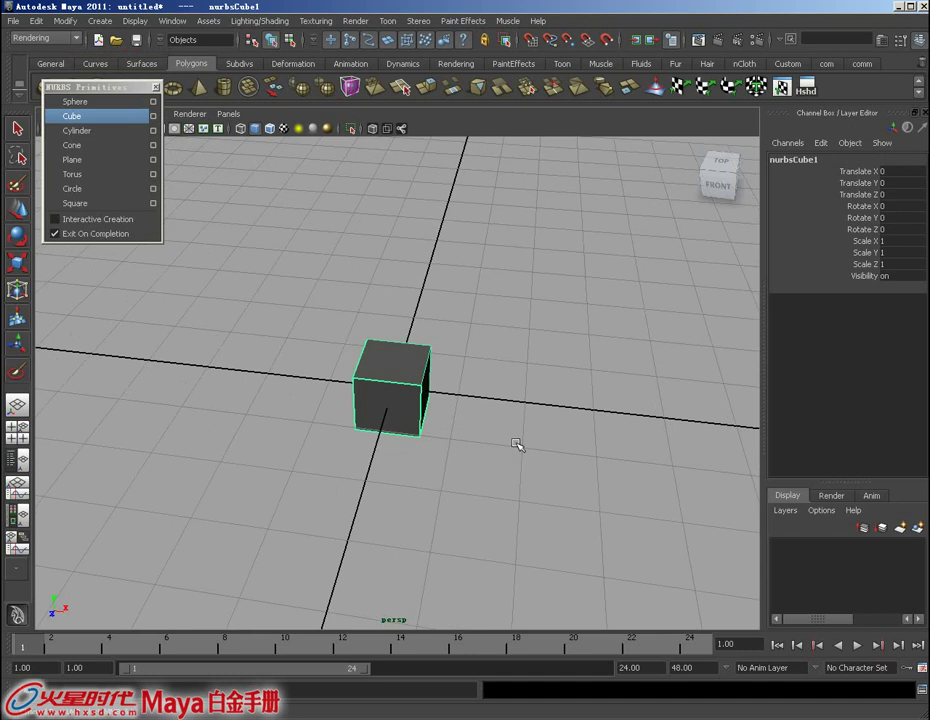
{"action": "mouse_move", "coordinate": [466, 402]}
{"action": "left_mouse_down", "text": "alt"}
{"action": "mouse_move", "coordinate": [392, 394]}
{"action": "mouse_move", "coordinate": [444, 397]}
{"action": "left_mouse_up", "text": "alt"}
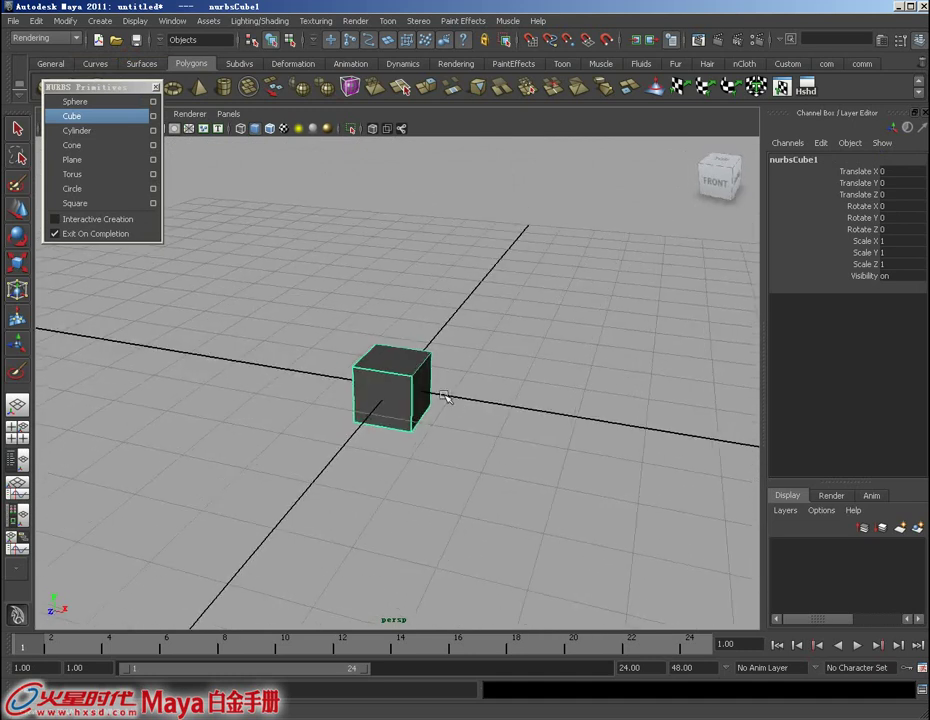
{"action": "left_click", "coordinate": [19, 459]}
{"action": "left_click_drag", "start_coordinate": [98, 88], "coordinate": [272, 87]}
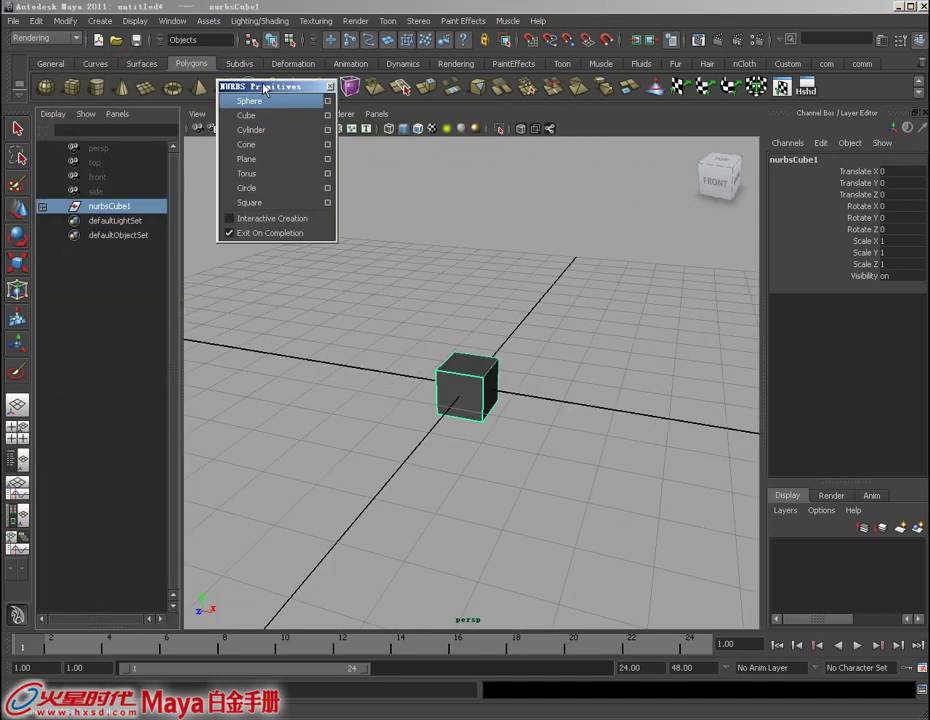
Expand nurbsCube1 in the Outliner, select topnurbsCube1, then the whole nurbsCube1 group.
{"action": "left_click", "coordinate": [42, 206]}
{"action": "left_click", "coordinate": [118, 220]}
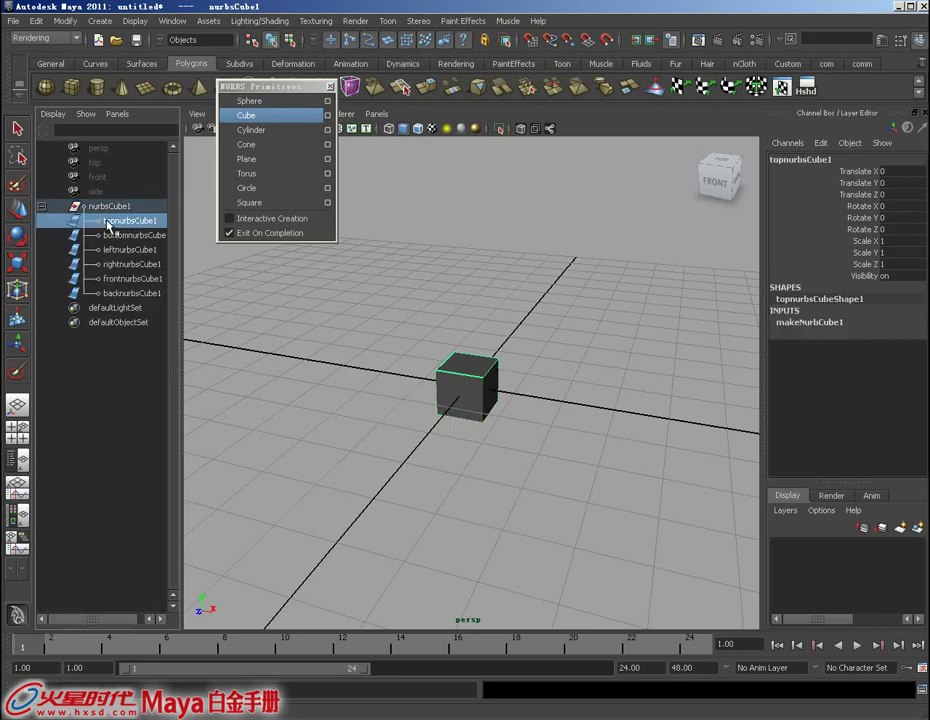
{"action": "left_click", "coordinate": [110, 236]}
{"action": "left_click", "coordinate": [118, 220]}
{"action": "left_click", "coordinate": [106, 206]}
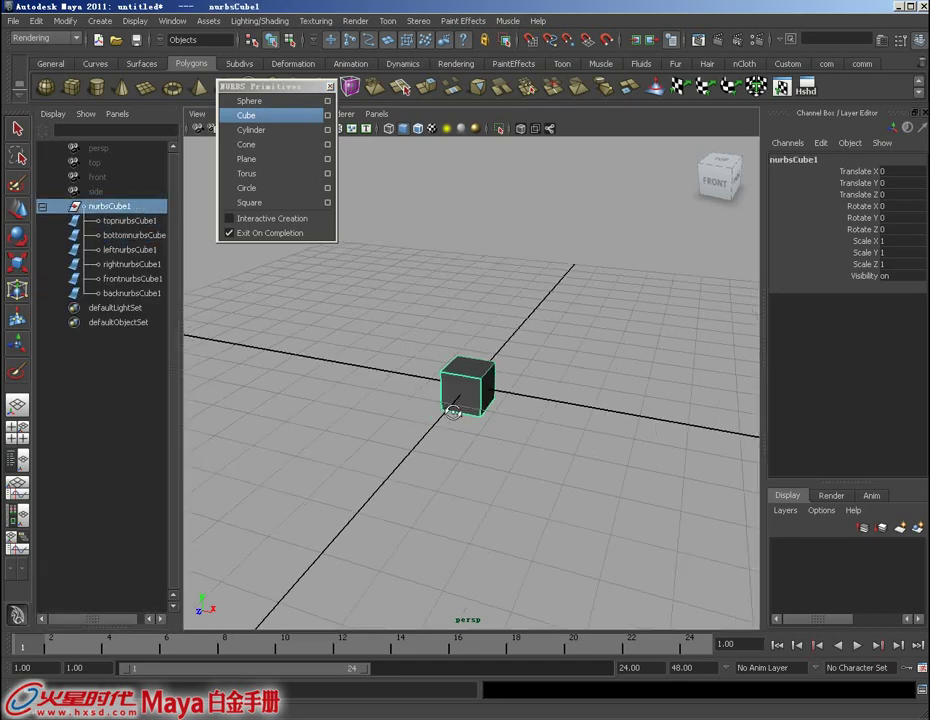
{"action": "right_click_drag", "start_coordinate": [447, 410], "coordinate": [461, 452], "text": "alt"}
Discard the cube scene and create a smooth-shaded NURBS cylinder at the origin.
{"action": "key", "text": "ctrl+n"}
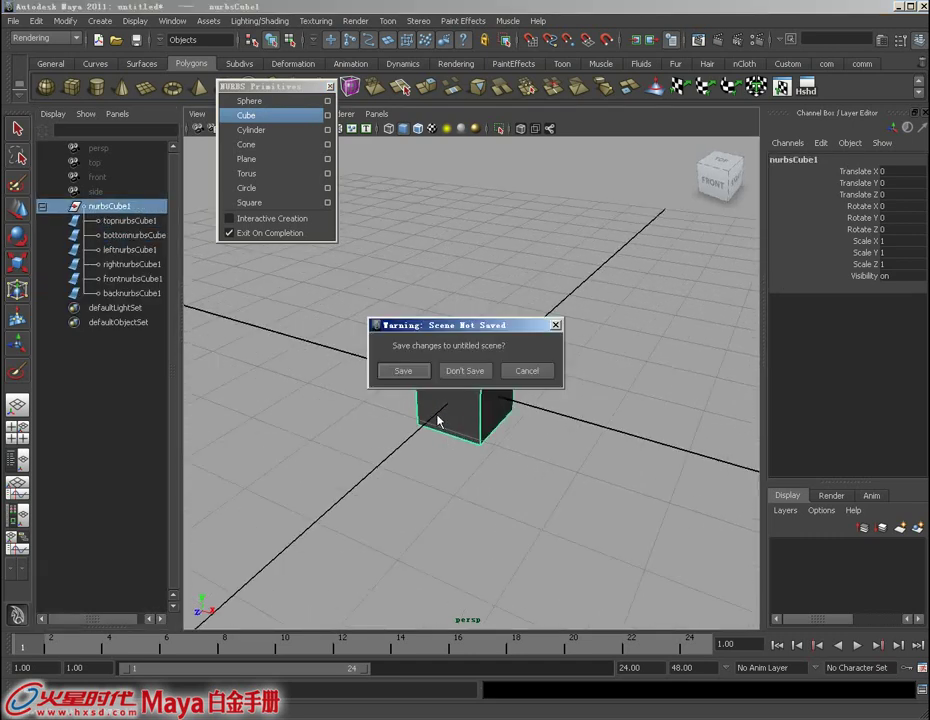
{"action": "left_click", "coordinate": [455, 372]}
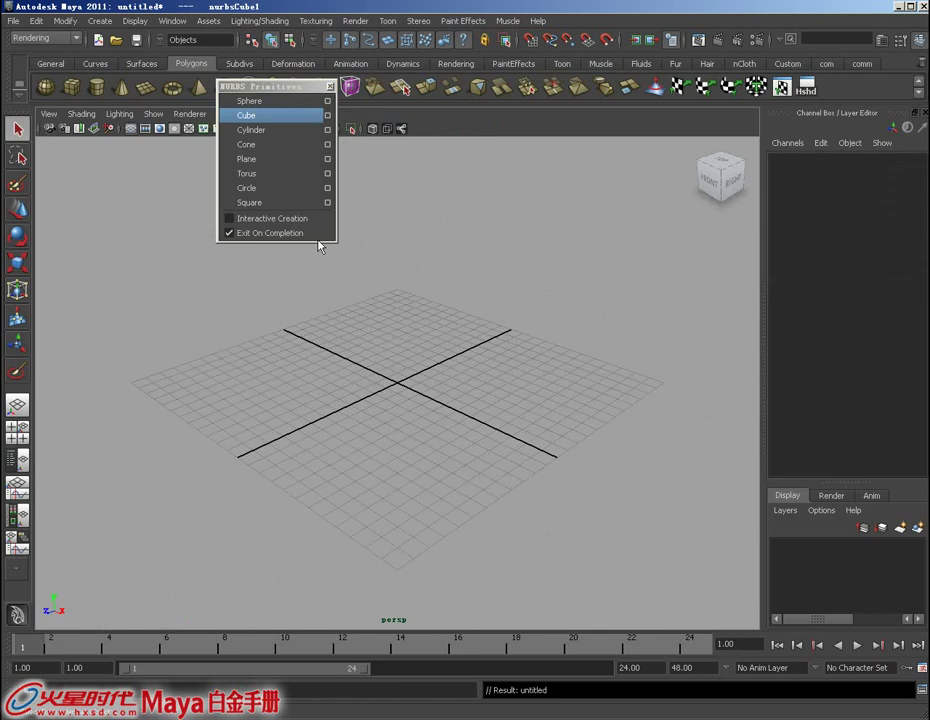
{"action": "left_click", "coordinate": [248, 130]}
{"action": "left_click_drag", "start_coordinate": [453, 430], "coordinate": [427, 451], "text": "alt"}
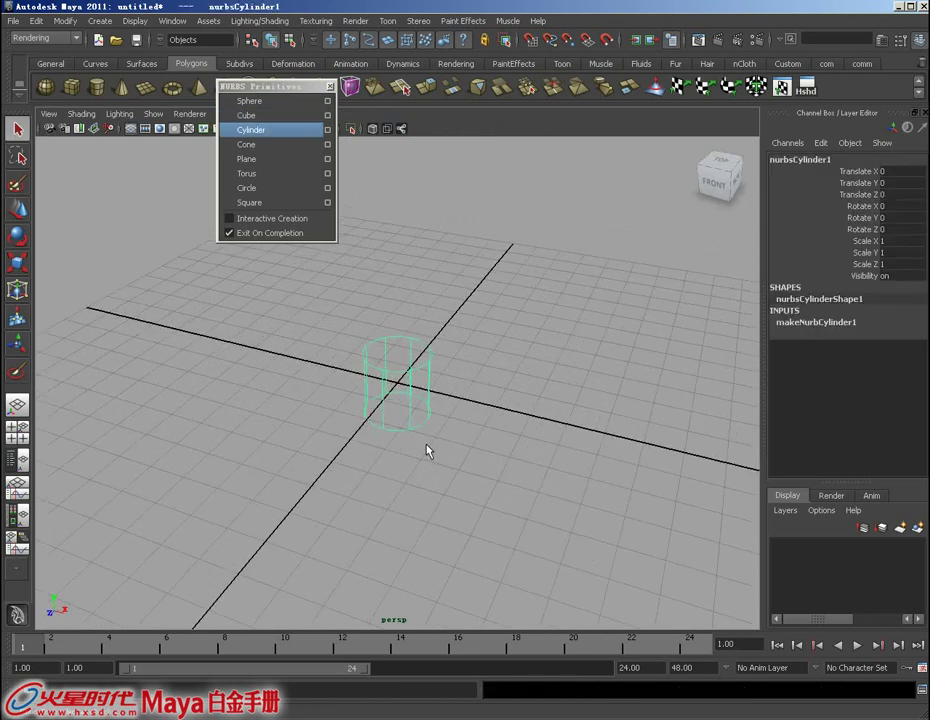
{"action": "key", "text": "5"}
{"action": "scroll", "coordinate": [424, 452], "scroll_direction": "up", "scroll_amount": 2}
{"action": "scroll", "coordinate": [423, 452], "scroll_direction": "up", "scroll_amount": 2}
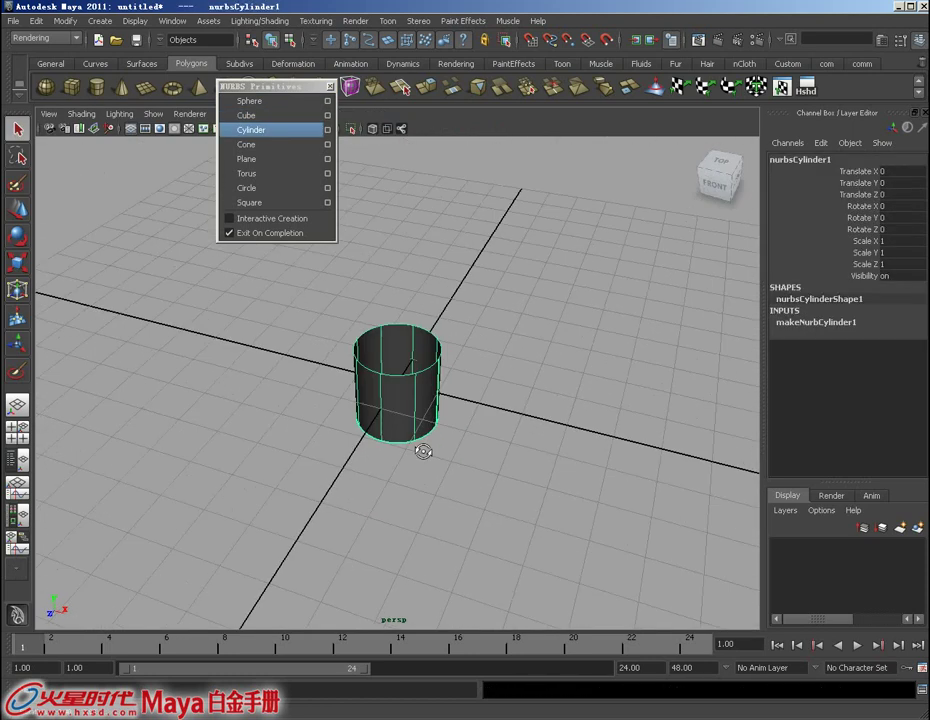
Expand makeNurbCylinder1 and test Radius and Start Sweep, undoing each change.
{"action": "left_click", "coordinate": [812, 323]}
{"action": "left_click", "coordinate": [860, 334]}
{"action": "middle_click_drag", "start_coordinate": [550, 400], "coordinate": [583, 400]}
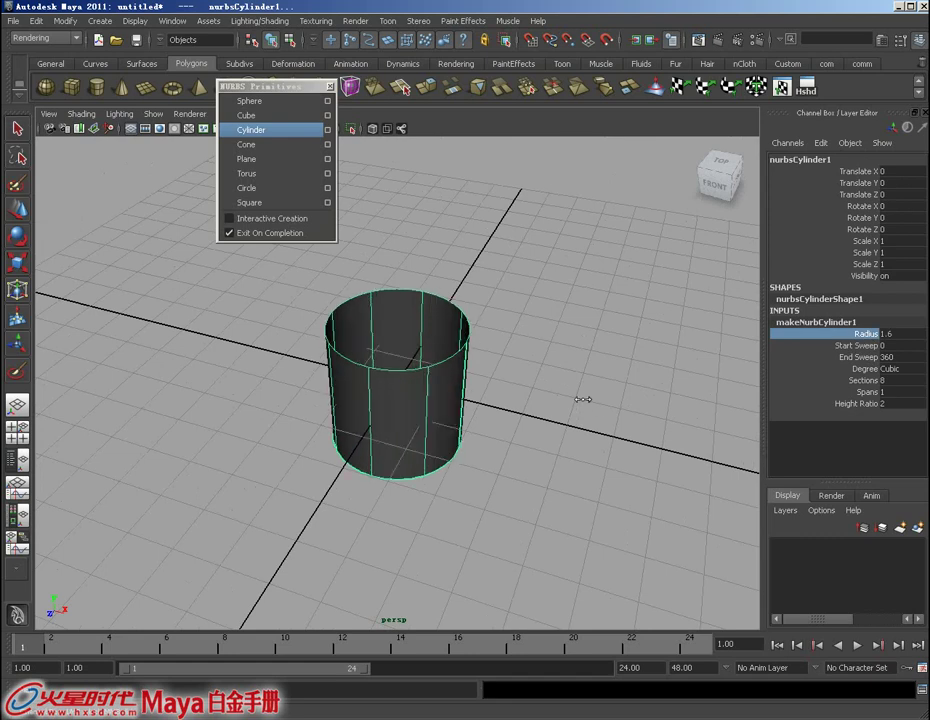
{"action": "key", "text": "ctrl+z"}
{"action": "left_click", "coordinate": [858, 345]}
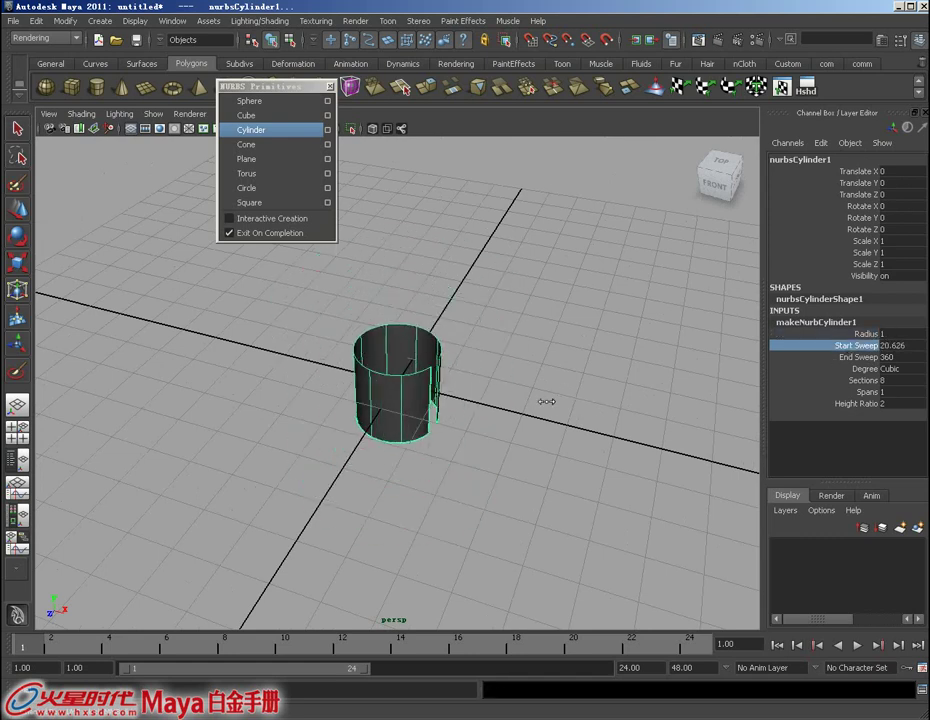
{"action": "middle_click_drag", "start_coordinate": [546, 456], "coordinate": [565, 408]}
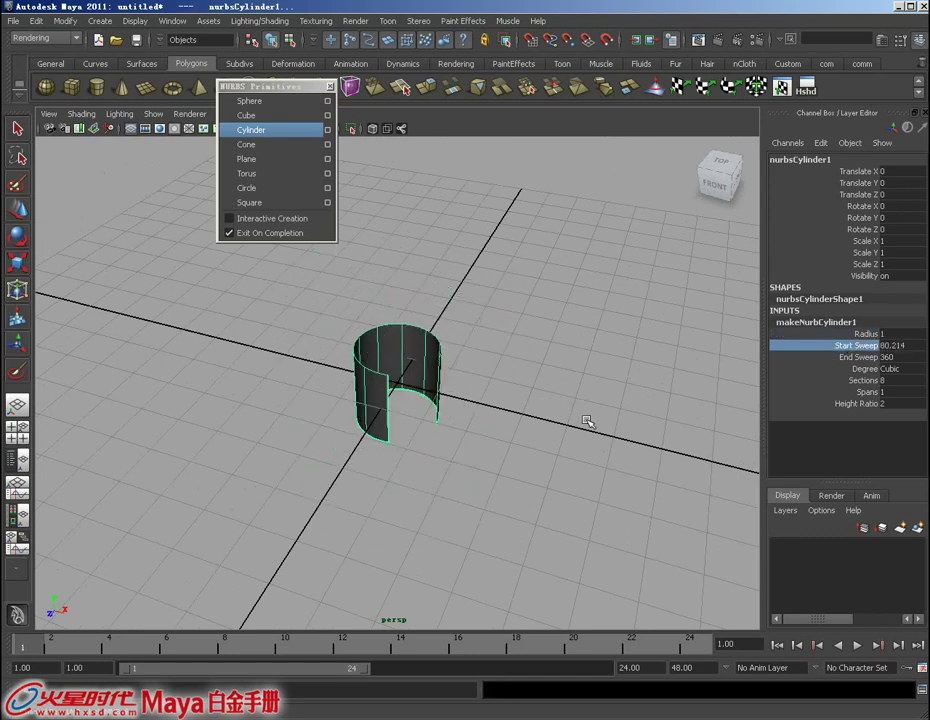
{"action": "key", "text": "ctrl+z"}
Test the cylinder's End Sweep and Sections, undoing each change.
{"action": "left_click", "coordinate": [858, 357]}
{"action": "middle_click_drag", "start_coordinate": [635, 405], "coordinate": [488, 413]}
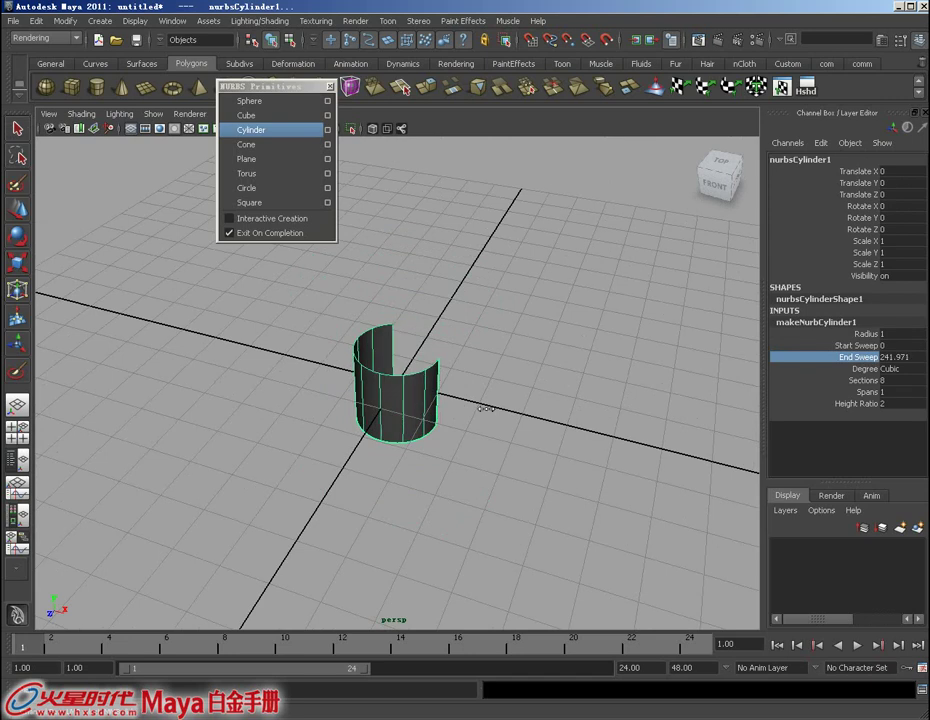
{"action": "key", "text": "ctrl+z"}
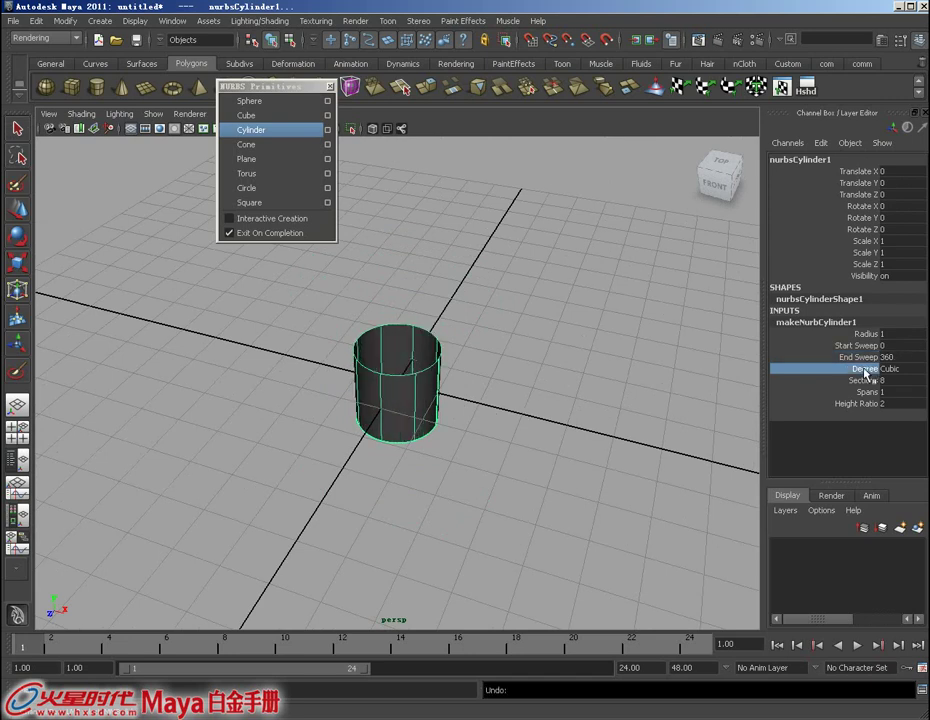
{"action": "left_click", "coordinate": [852, 381]}
{"action": "middle_click_drag", "start_coordinate": [604, 409], "coordinate": [618, 412]}
{"action": "key", "text": "ctrl+z"}
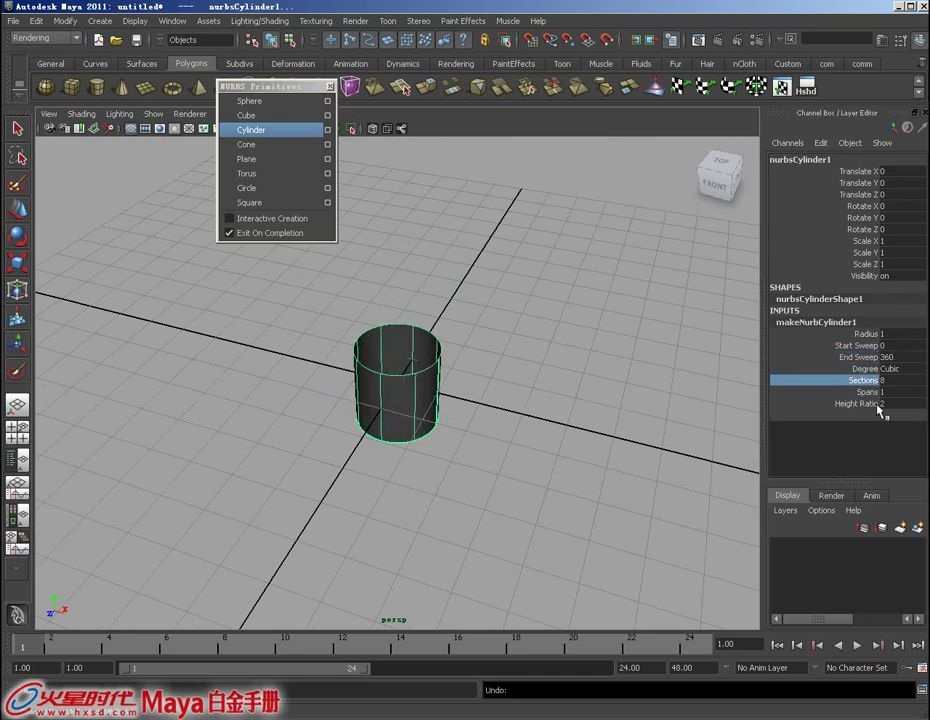
Test Spans and undo it, then return Height Ratio to 2.
{"action": "left_click", "coordinate": [860, 392]}
{"action": "mouse_move", "coordinate": [716, 421]}
{"action": "middle_mouse_down"}
{"action": "mouse_move", "coordinate": [595, 417]}
{"action": "mouse_move", "coordinate": [609, 426]}
{"action": "mouse_move", "coordinate": [585, 430]}
{"action": "mouse_move", "coordinate": [623, 434]}
{"action": "mouse_move", "coordinate": [546, 425]}
{"action": "middle_mouse_up"}
{"action": "key", "text": "ctrl+z"}
{"action": "left_click", "coordinate": [855, 403]}
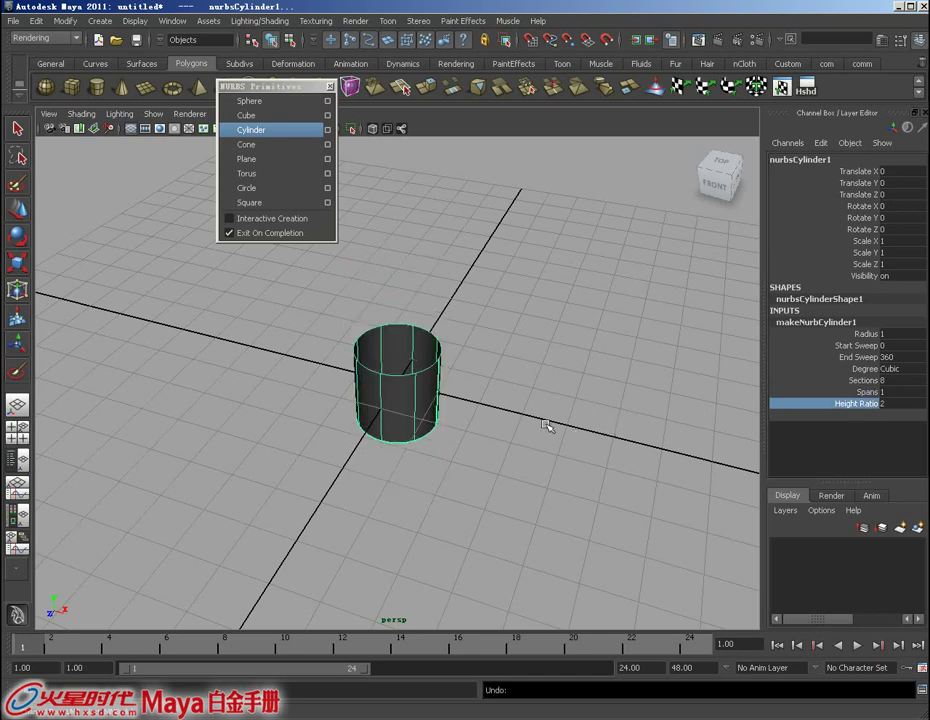
{"action": "left_click_drag", "start_coordinate": [546, 425], "coordinate": [500, 400], "text": "alt"}
Review all NURBS Cylinder creation options in an enlarged options window, then close it.
{"action": "left_click", "coordinate": [328, 131]}
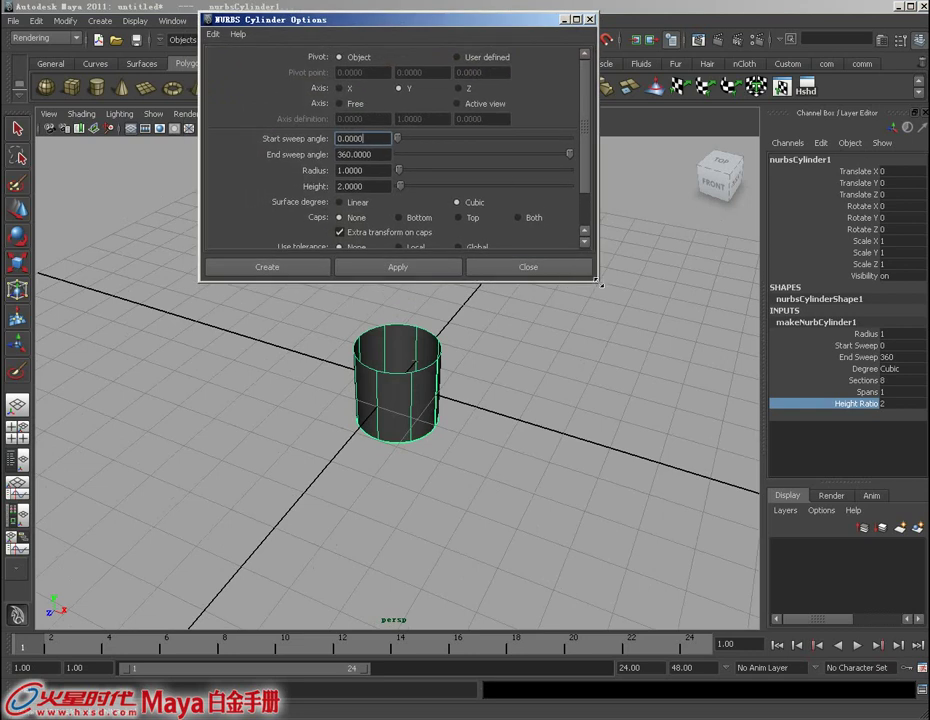
{"action": "left_click_drag", "start_coordinate": [600, 284], "coordinate": [668, 347]}
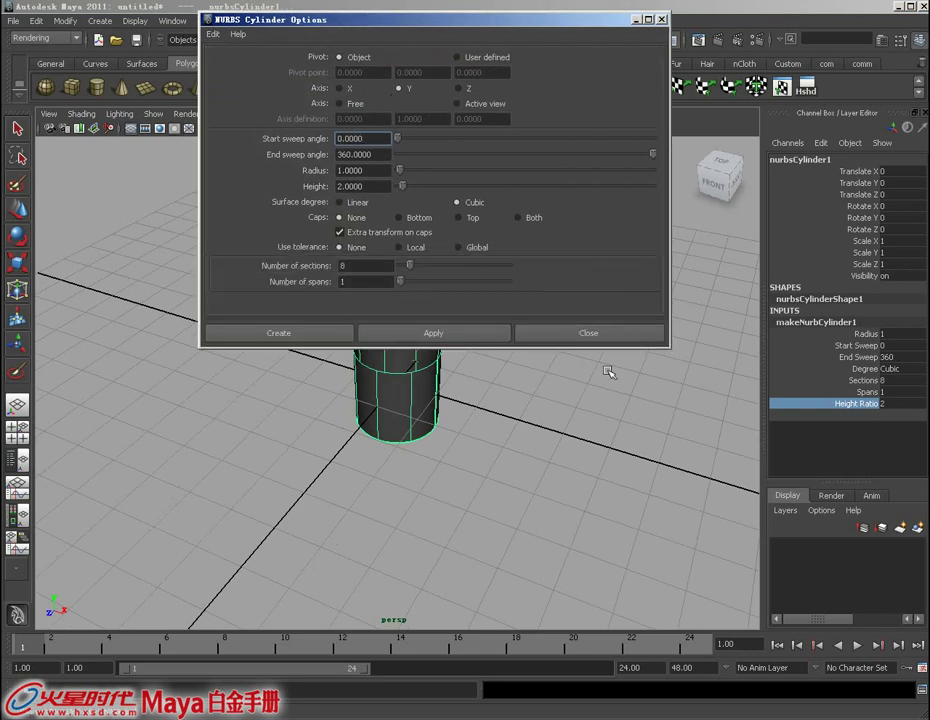
{"action": "left_click", "coordinate": [589, 334]}
Discard the cylinder scene and create a NURBS cone at the origin in a new scene.
{"action": "key", "text": "ctrl+n"}
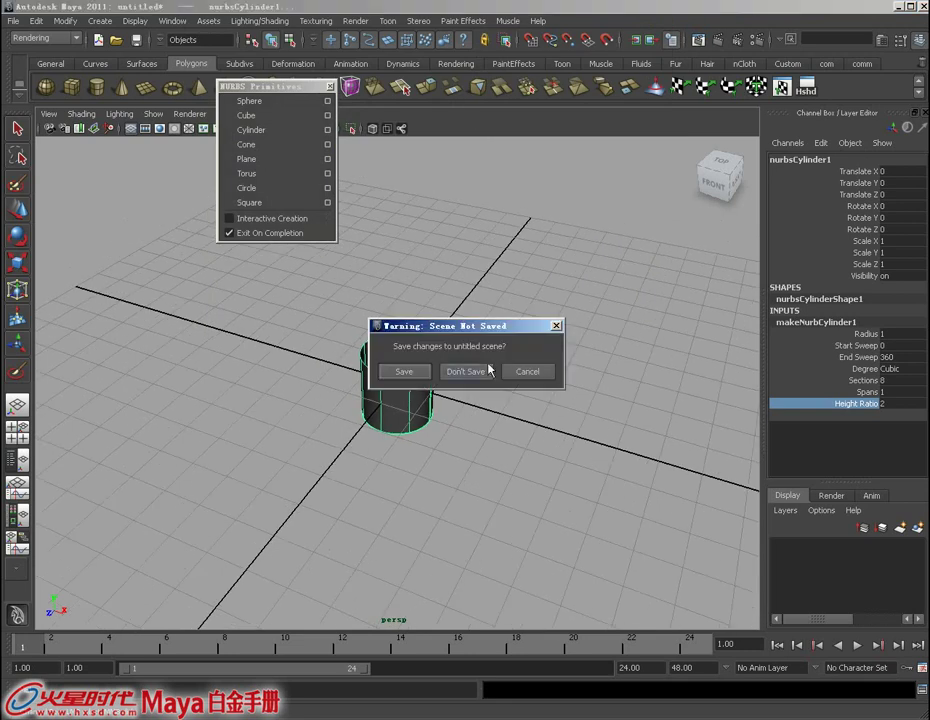
{"action": "left_click", "coordinate": [460, 375]}
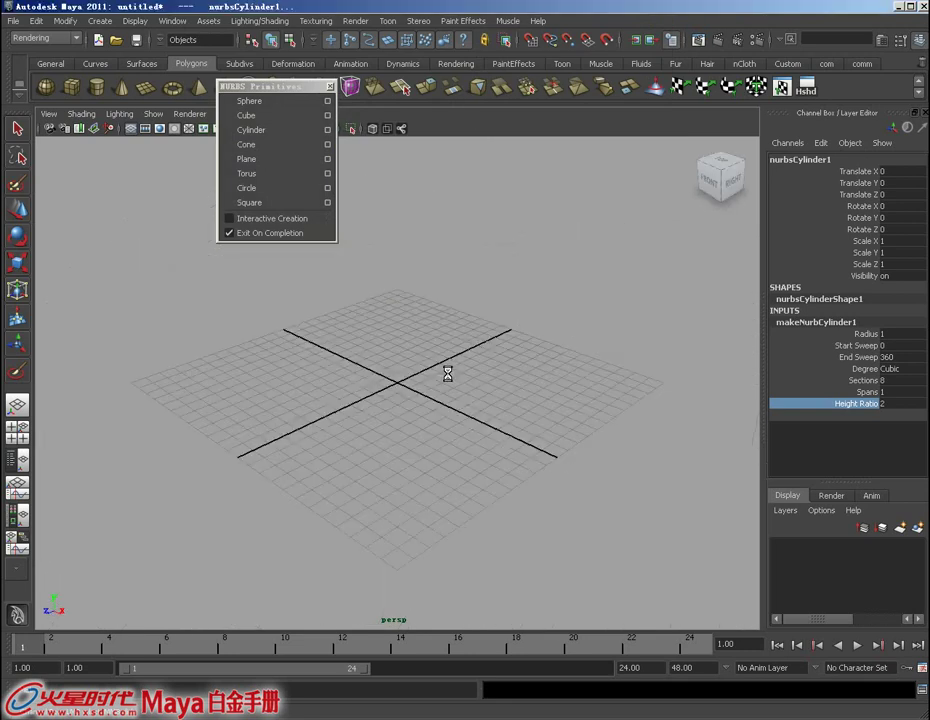
{"action": "left_click", "coordinate": [256, 152]}
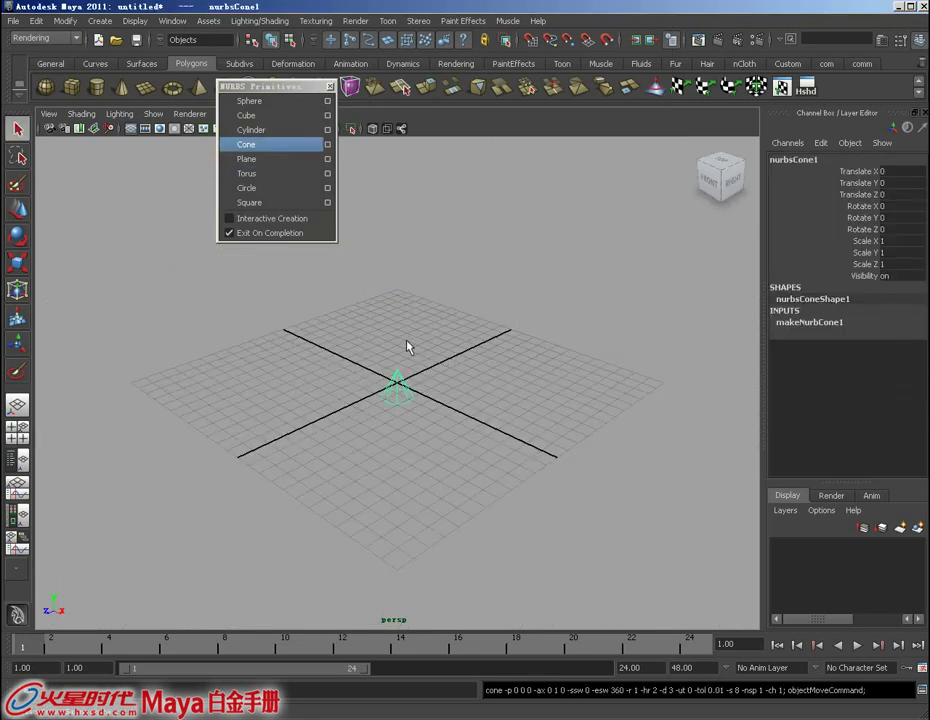
{"action": "mouse_move", "coordinate": [407, 346]}
{"action": "right_mouse_down", "text": "alt"}
{"action": "mouse_move", "coordinate": [452, 394]}
{"action": "mouse_move", "coordinate": [448, 423]}
{"action": "right_mouse_up", "text": "alt"}
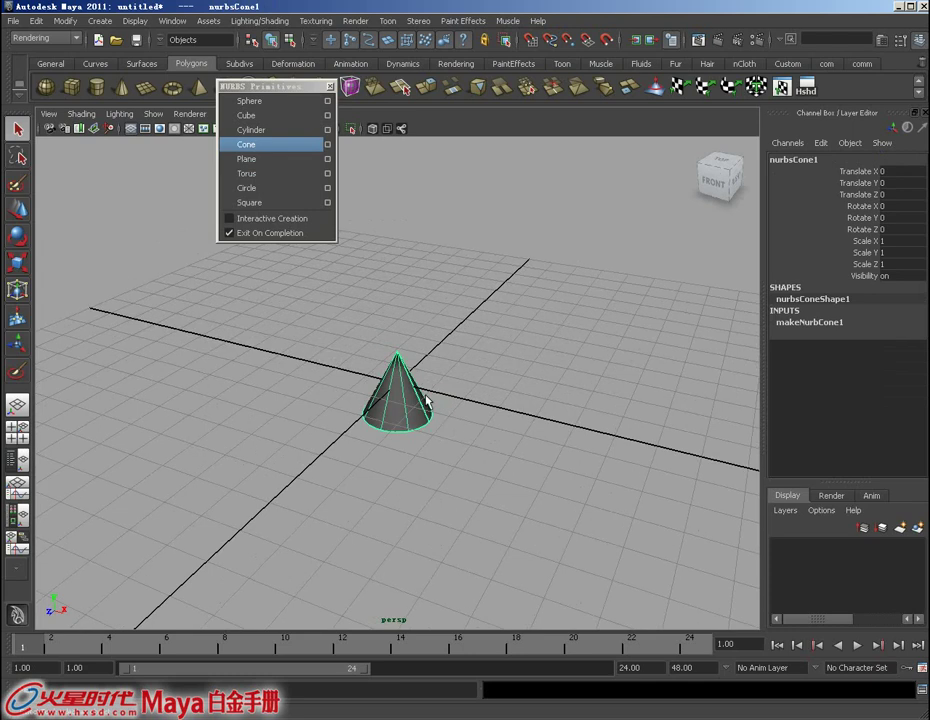
{"action": "mouse_move", "coordinate": [426, 400]}
{"action": "left_mouse_down", "text": "alt"}
{"action": "mouse_move", "coordinate": [448, 390]}
{"action": "mouse_move", "coordinate": [458, 403]}
{"action": "left_mouse_up", "text": "alt"}
Try the cone's Radius, Start Sweep and End Sweep inputs, undoing each change.
{"action": "left_click", "coordinate": [816, 323]}
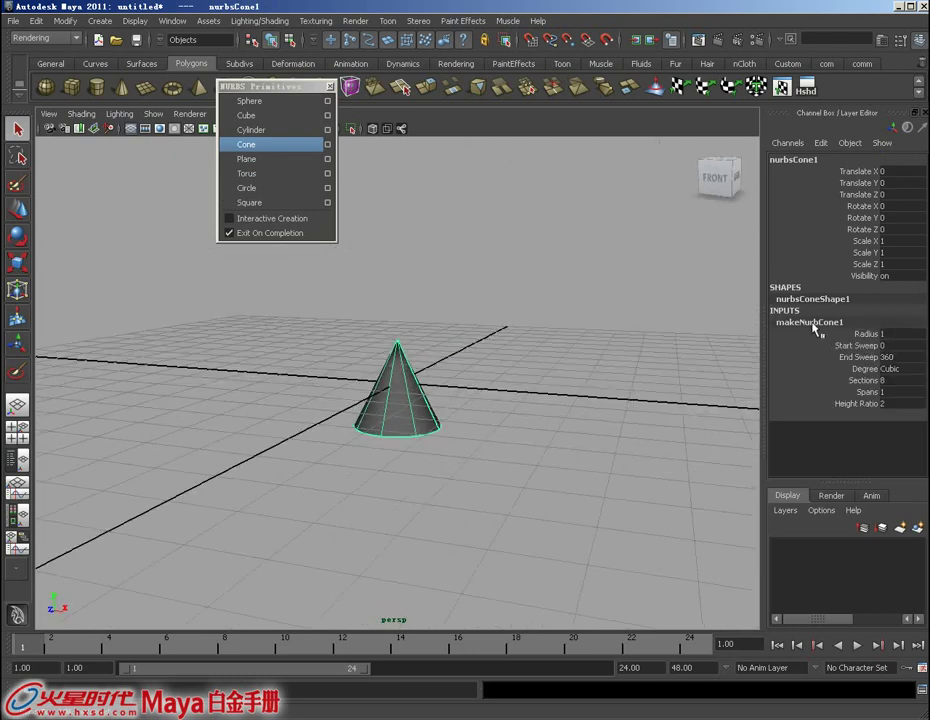
{"action": "left_click", "coordinate": [860, 334]}
{"action": "middle_click_drag", "start_coordinate": [527, 400], "coordinate": [505, 400]}
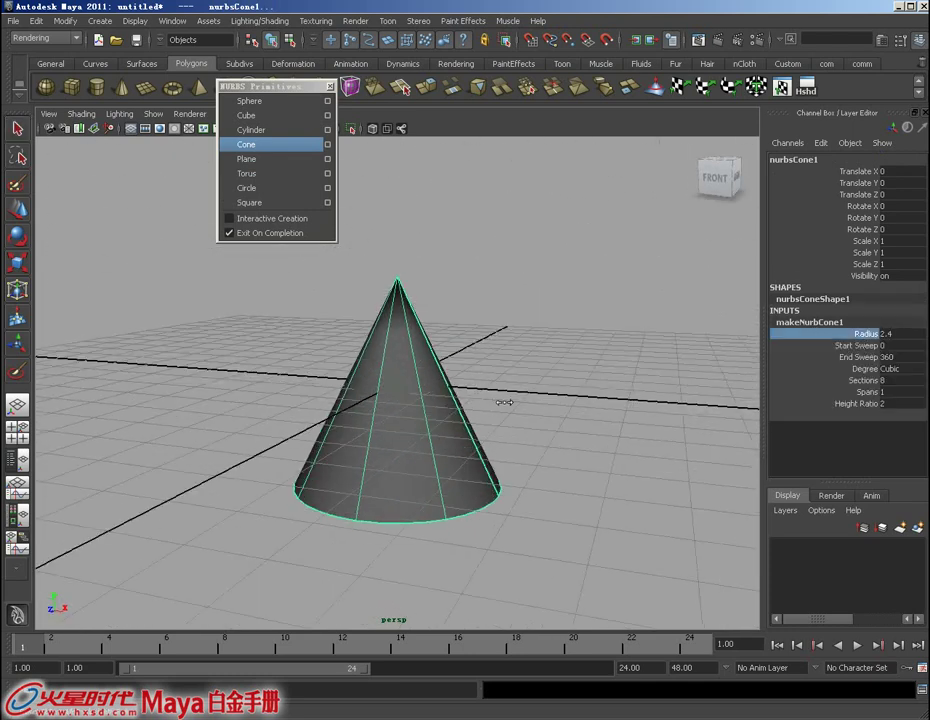
{"action": "key", "text": "ctrl+z"}
{"action": "left_click", "coordinate": [850, 345]}
{"action": "middle_click_drag", "start_coordinate": [602, 403], "coordinate": [569, 413]}
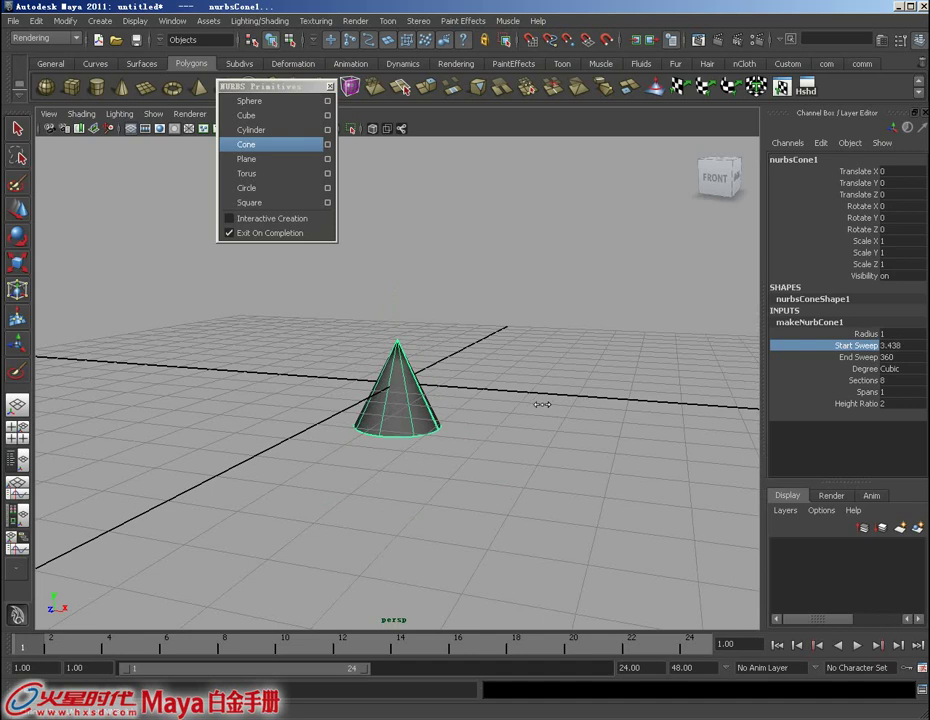
{"action": "key", "text": "ctrl+z"}
{"action": "left_click_drag", "start_coordinate": [567, 405], "coordinate": [563, 442], "text": "alt"}
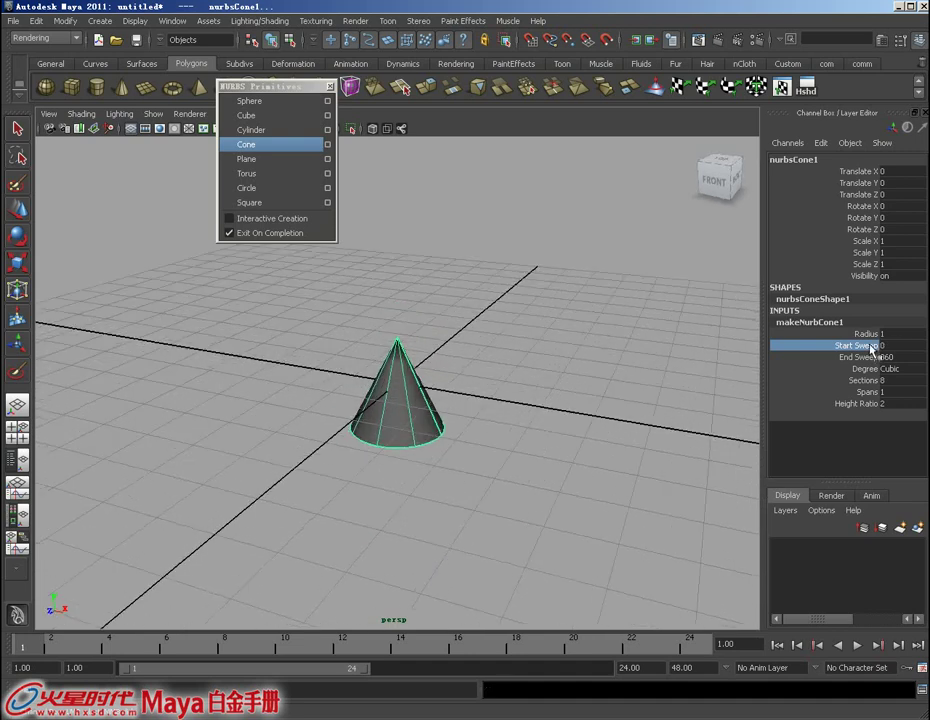
{"action": "left_click", "coordinate": [858, 357]}
{"action": "middle_click_drag", "start_coordinate": [615, 385], "coordinate": [556, 338]}
{"action": "left_click_drag", "start_coordinate": [556, 338], "coordinate": [387, 418], "text": "alt"}
{"action": "key", "text": "ctrl+z"}
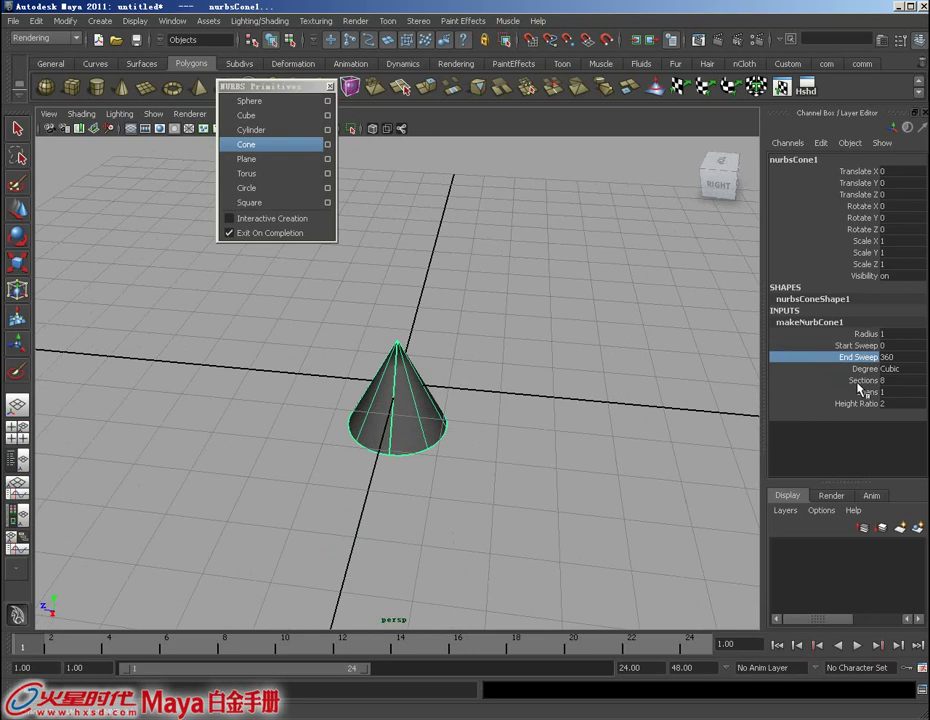
Try the cone's Sections, Spans and Height Ratio inputs, leaving defaults of 8 sections, 1 span, ratio 2.
{"action": "left_click", "coordinate": [858, 381]}
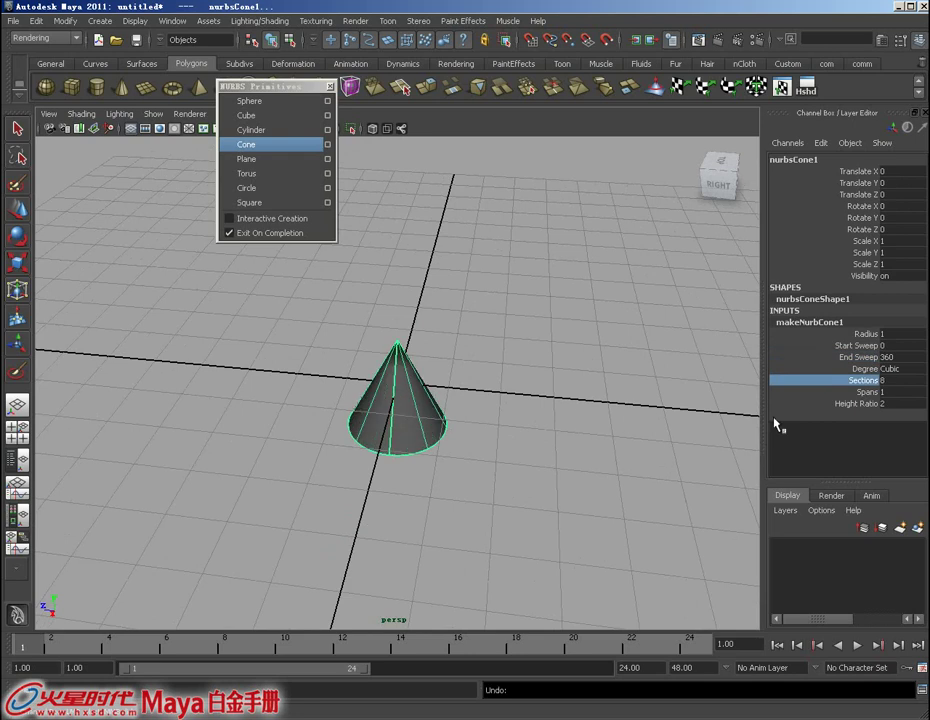
{"action": "left_click", "coordinate": [864, 392]}
{"action": "mouse_move", "coordinate": [556, 404]}
{"action": "middle_mouse_down"}
{"action": "mouse_move", "coordinate": [602, 398]}
{"action": "mouse_move", "coordinate": [563, 408]}
{"action": "middle_mouse_up"}
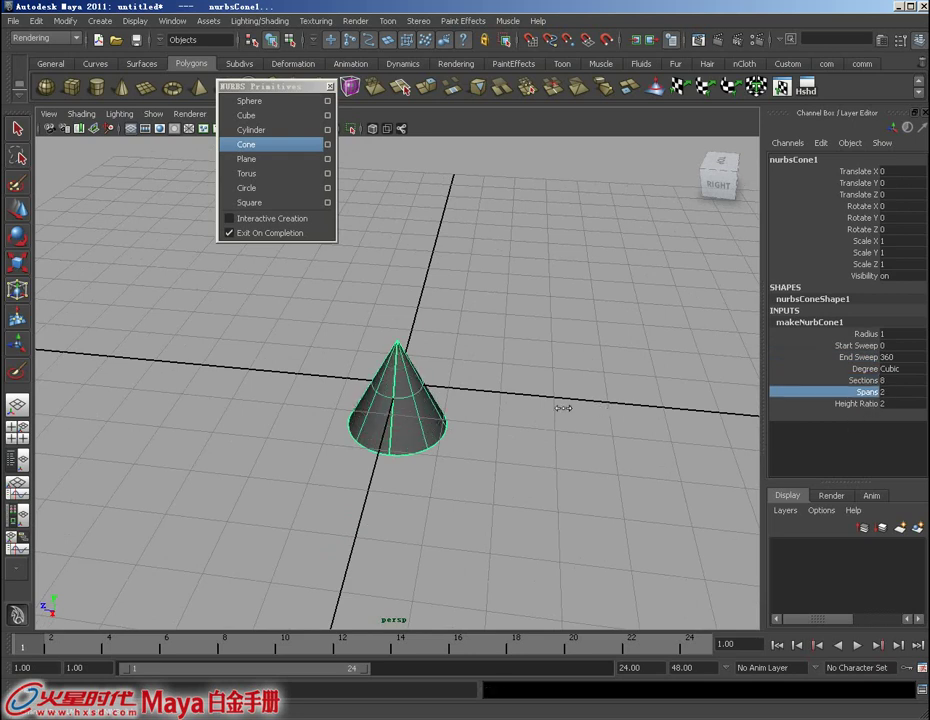
{"action": "left_click", "coordinate": [798, 405]}
{"action": "mouse_move", "coordinate": [540, 434]}
{"action": "middle_mouse_down"}
{"action": "mouse_move", "coordinate": [573, 442]}
{"action": "mouse_move", "coordinate": [536, 446]}
{"action": "mouse_move", "coordinate": [575, 444]}
{"action": "mouse_move", "coordinate": [502, 409]}
{"action": "middle_mouse_up"}
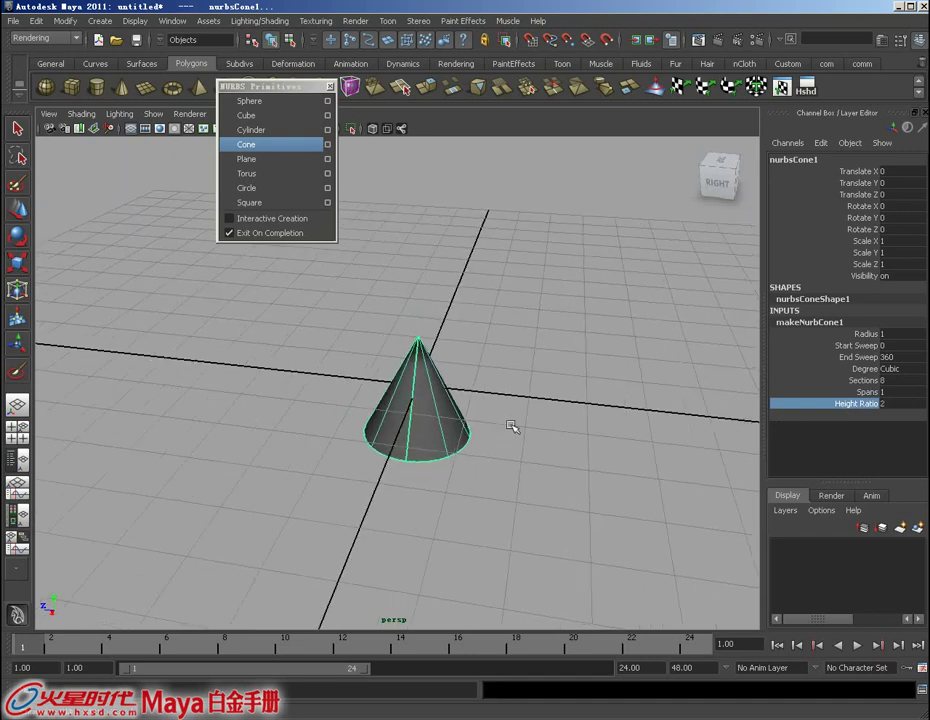
{"action": "scroll", "coordinate": [490, 412], "scroll_direction": "up", "scroll_amount": 2}
{"action": "scroll", "coordinate": [465, 399], "scroll_direction": "up", "scroll_amount": 2}
{"action": "scroll", "coordinate": [440, 396], "scroll_direction": "up", "scroll_amount": 2}
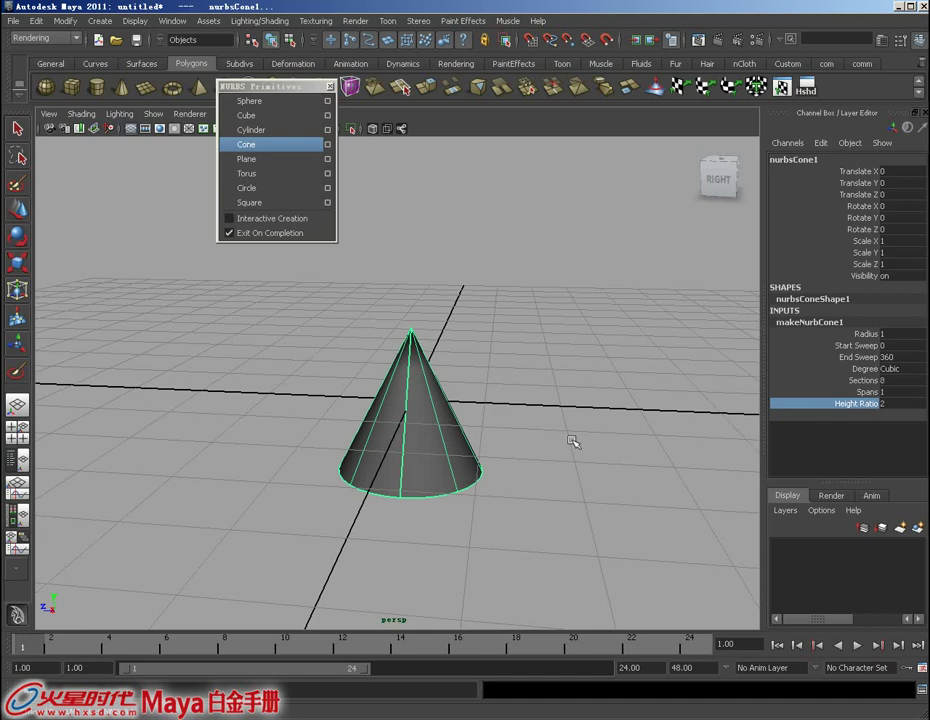
Show the cone's control vertices and move the apex point to reshape the tip.
{"action": "mouse_move", "coordinate": [573, 441]}
{"action": "left_mouse_down", "text": "alt"}
{"action": "mouse_move", "coordinate": [498, 448]}
{"action": "mouse_move", "coordinate": [381, 387]}
{"action": "left_mouse_up", "text": "alt"}
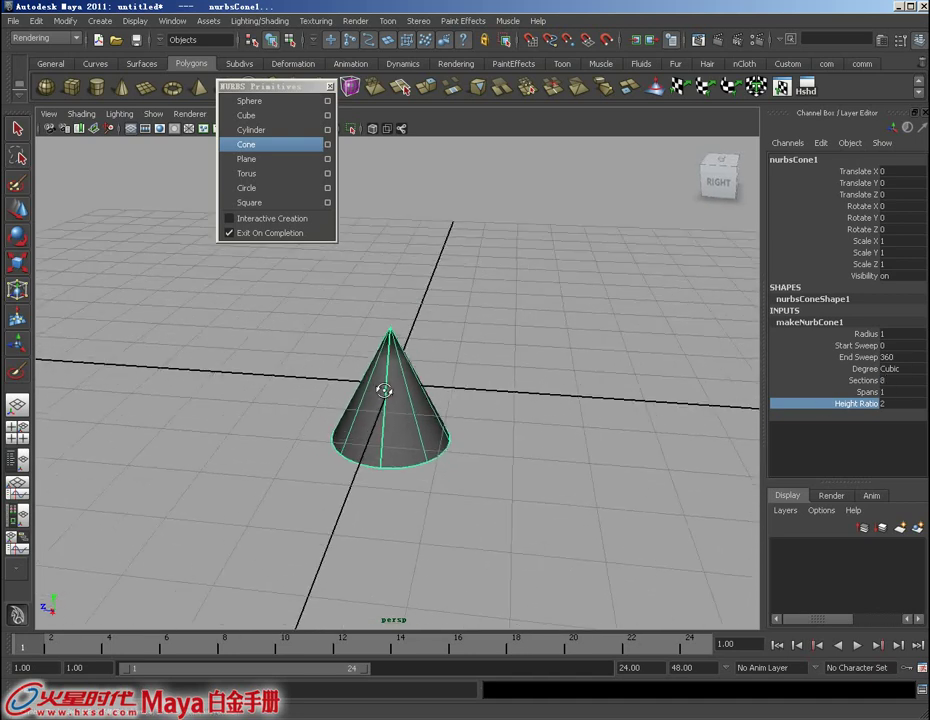
{"action": "right_click_drag", "start_coordinate": [385, 390], "coordinate": [322, 380]}
{"action": "mouse_move", "coordinate": [359, 357]}
{"action": "left_mouse_down", "text": "alt"}
{"action": "mouse_move", "coordinate": [363, 343]}
{"action": "mouse_move", "coordinate": [338, 347]}
{"action": "left_mouse_up", "text": "alt"}
{"action": "left_click_drag", "start_coordinate": [440, 370], "coordinate": [435, 385], "text": "alt"}
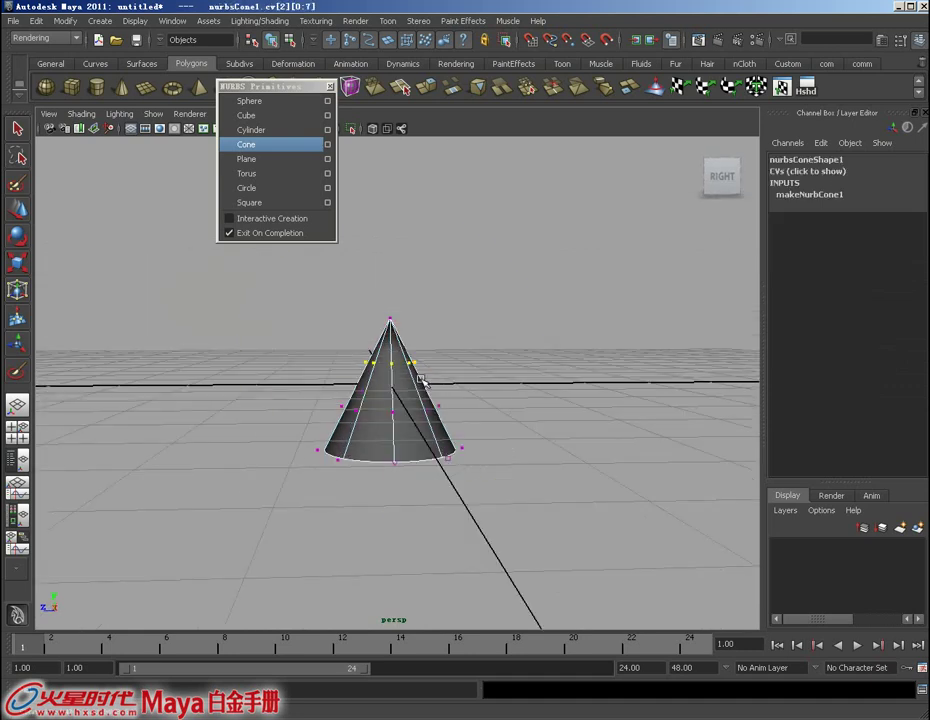
{"action": "left_click", "coordinate": [391, 364]}
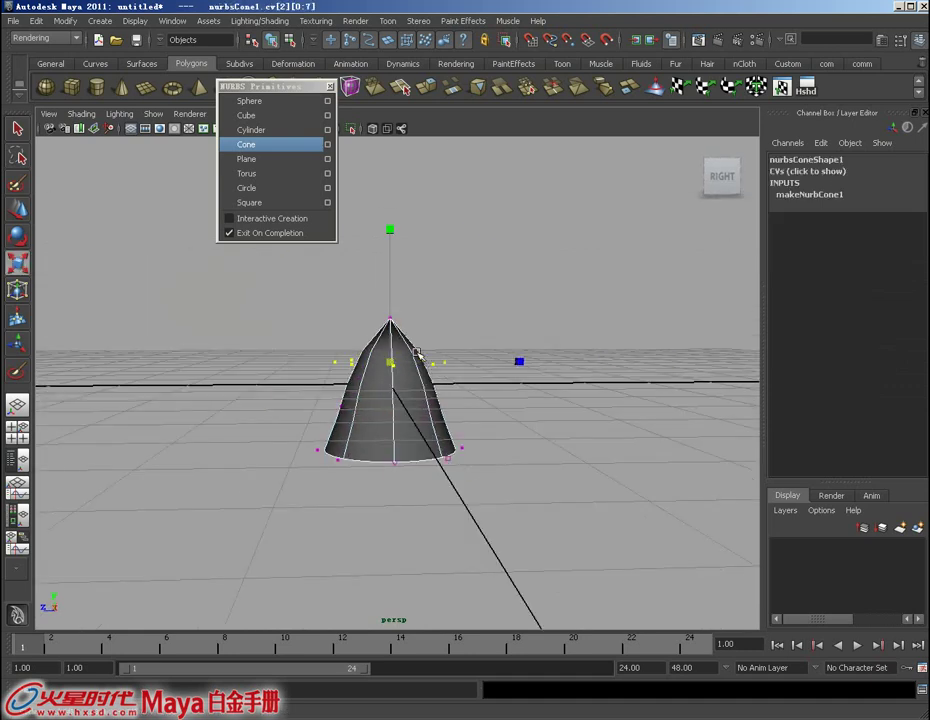
{"action": "key", "text": "w"}
{"action": "left_click", "coordinate": [391, 321]}
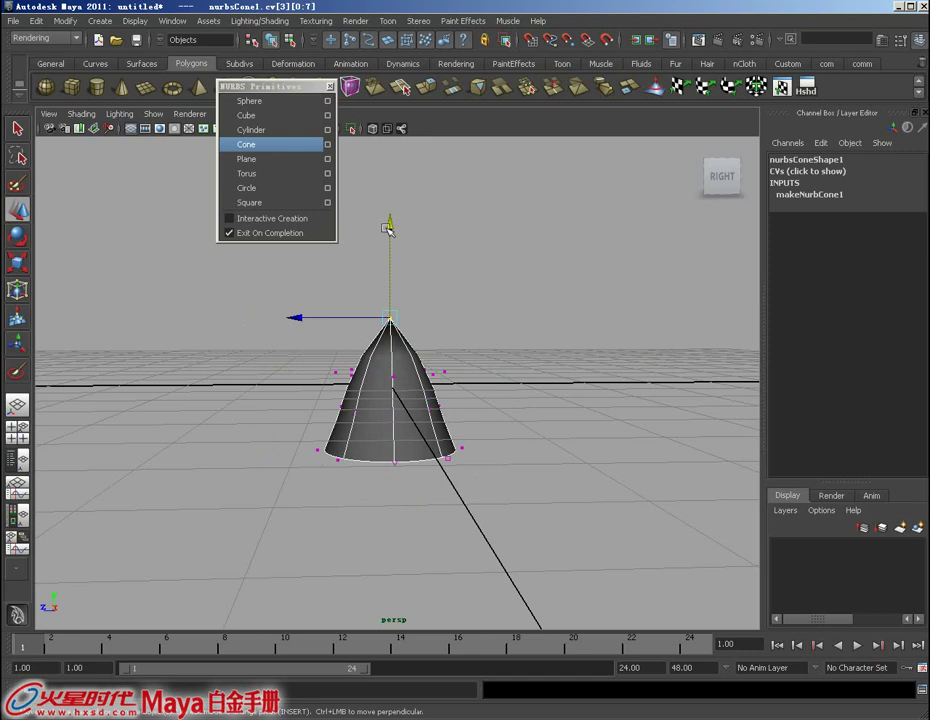
{"action": "left_click_drag", "start_coordinate": [388, 230], "coordinate": [395, 356], "text": "alt"}
Return to object mode and raise the cone's Sections from 8 to 14.
{"action": "key", "text": "F8"}
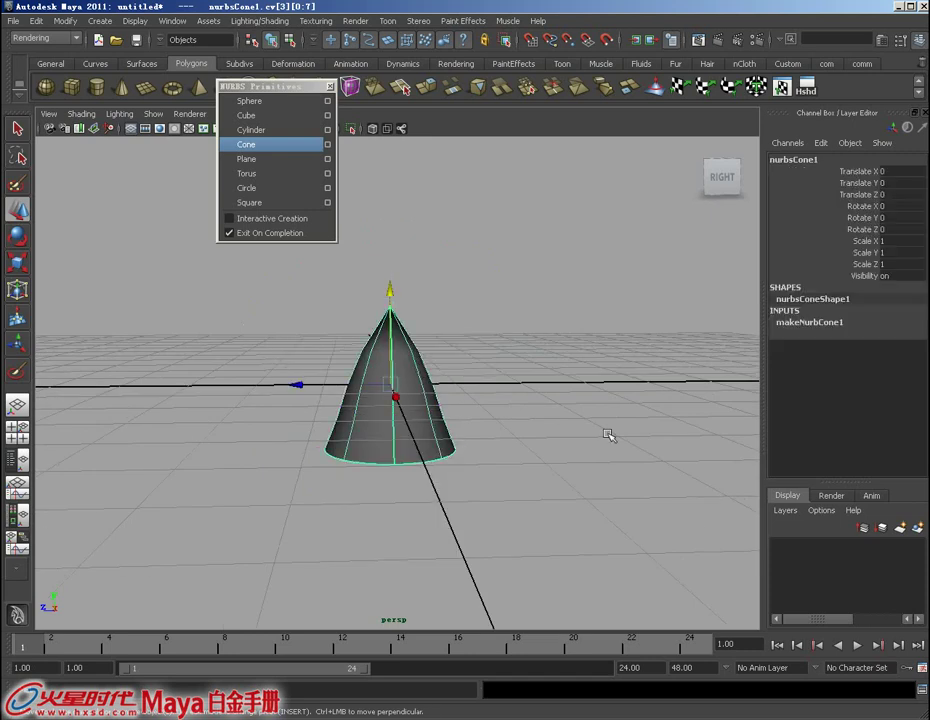
{"action": "left_click", "coordinate": [810, 324]}
{"action": "left_click", "coordinate": [862, 381]}
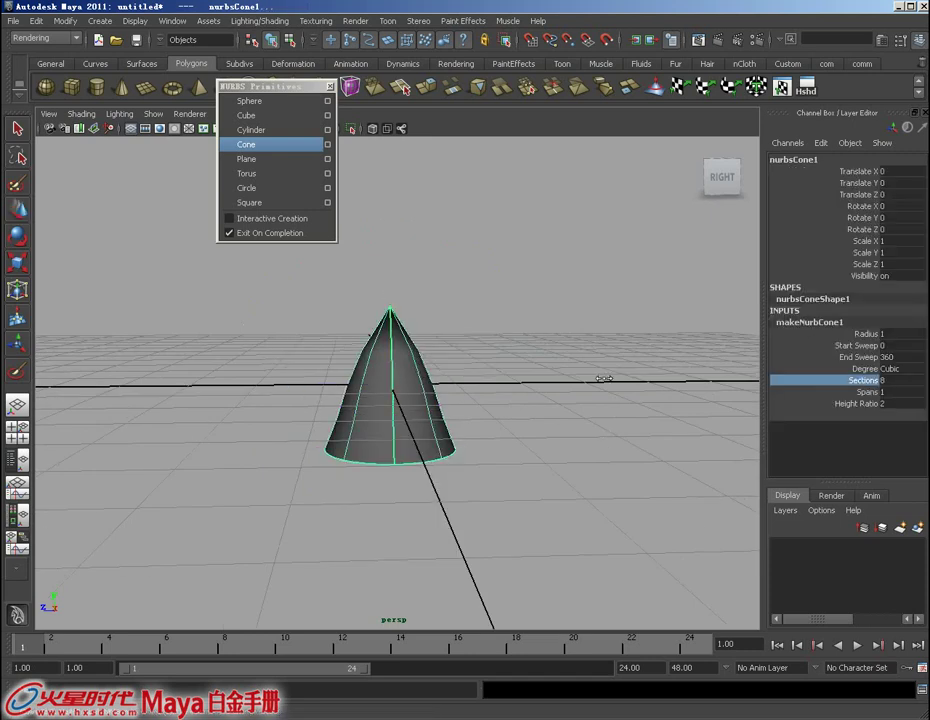
{"action": "middle_click_drag", "start_coordinate": [600, 380], "coordinate": [646, 376]}
{"action": "left_click_drag", "start_coordinate": [646, 376], "coordinate": [520, 437], "text": "alt"}
Undo the sections and apex edits, restoring the default cone in object mode.
{"action": "key", "text": "z"}
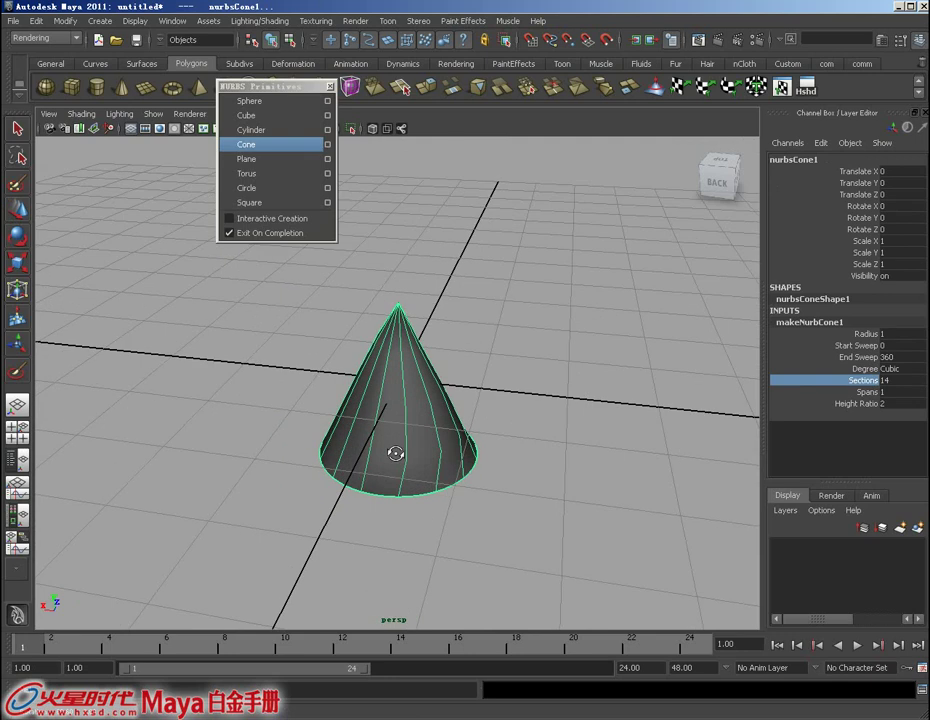
{"action": "key", "text": "z"}
{"action": "key", "text": "z"}
{"action": "key", "text": "z"}
{"action": "key", "text": "z"}
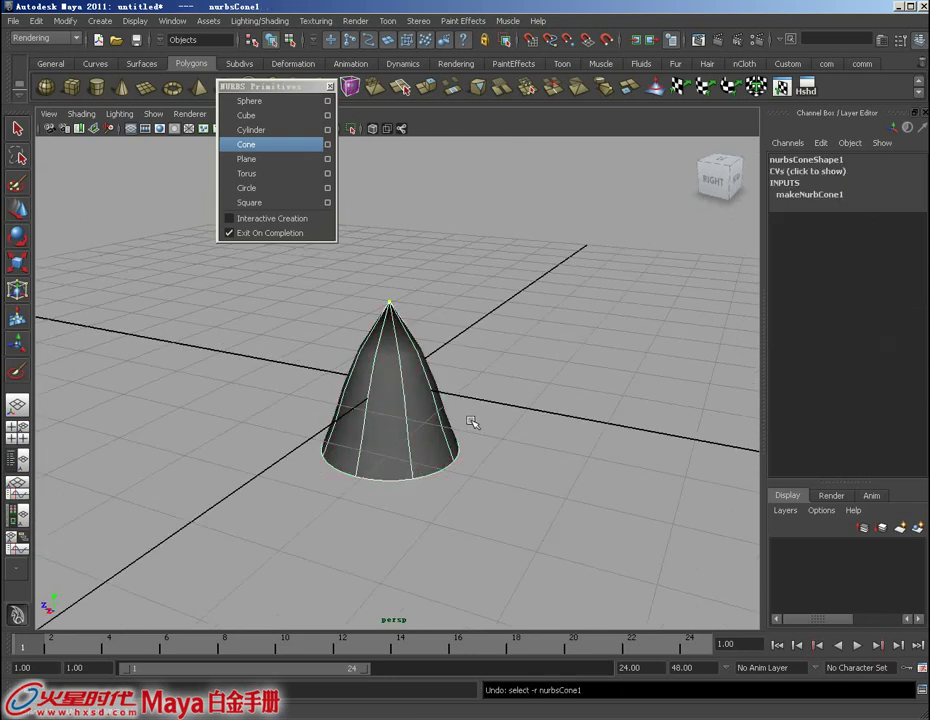
{"action": "key", "text": "z"}
{"action": "key", "text": "z"}
{"action": "key", "text": "z"}
{"action": "key", "text": "z"}
{"action": "key", "text": "z"}
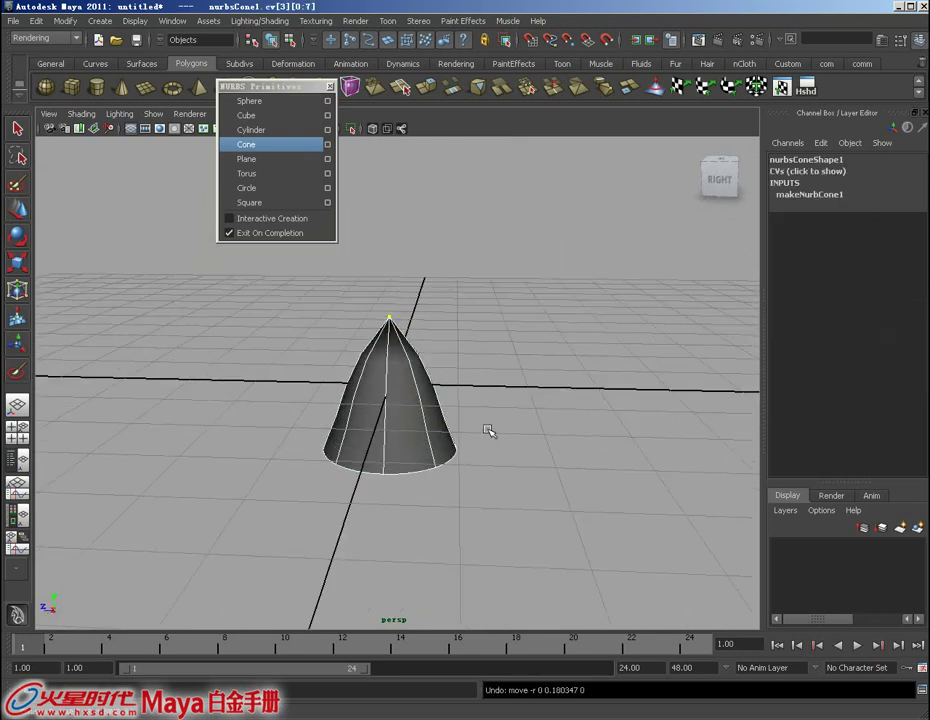
{"action": "key", "text": "z"}
{"action": "key", "text": "z"}
{"action": "key", "text": "z"}
{"action": "key", "text": "z"}
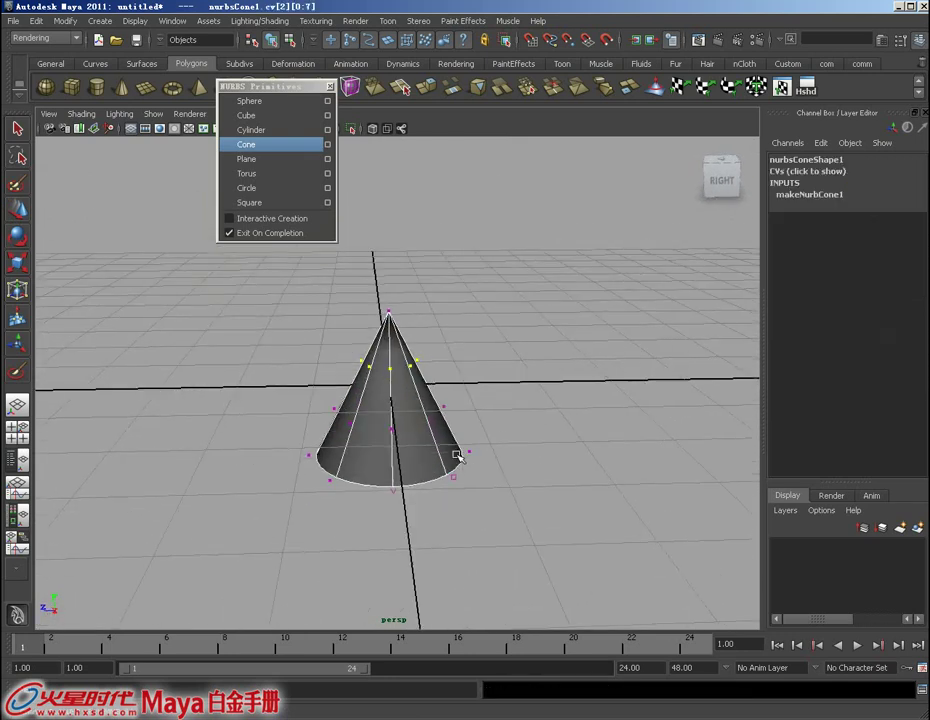
{"action": "key", "text": "z"}
{"action": "right_click_drag", "start_coordinate": [397, 395], "coordinate": [455, 377]}
{"action": "mouse_move", "coordinate": [446, 407]}
{"action": "left_mouse_down", "text": "alt"}
{"action": "mouse_move", "coordinate": [430, 440]}
{"action": "mouse_move", "coordinate": [376, 387]}
{"action": "mouse_move", "coordinate": [404, 400]}
{"action": "left_mouse_up", "text": "alt"}
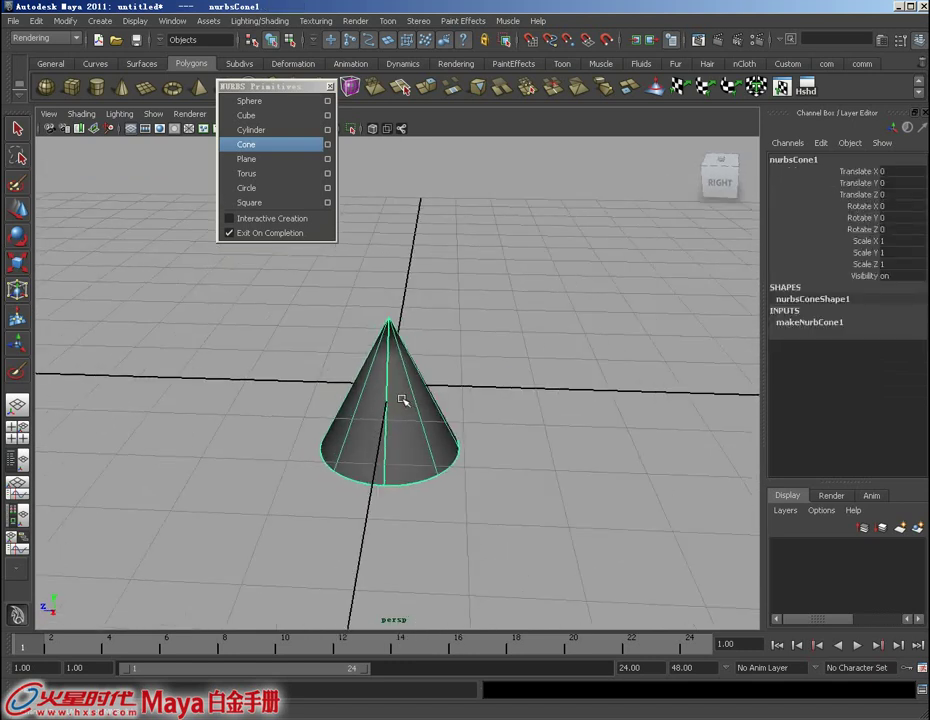
Delete the cone, create a NURBS plane, and raise Patches U and V from 1 to 12.
{"action": "key", "text": "Delete"}
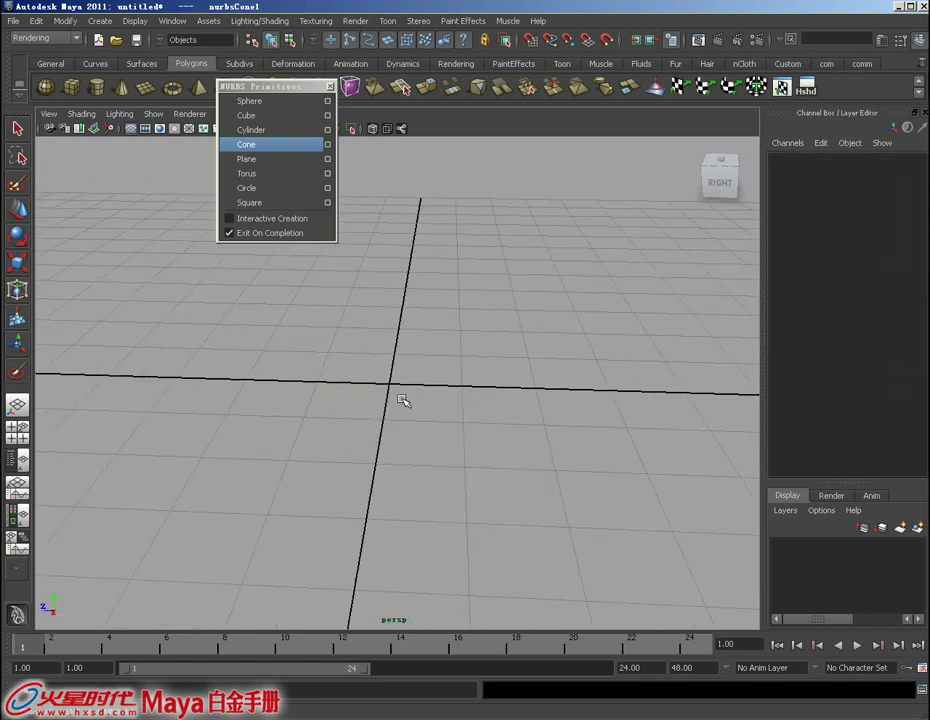
{"action": "left_click", "coordinate": [260, 160]}
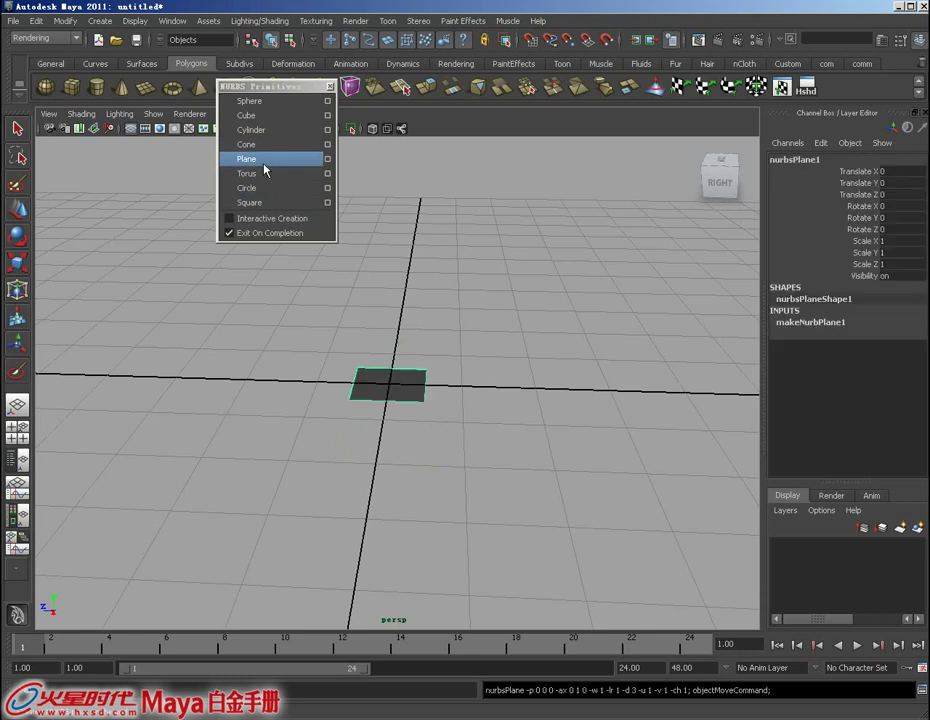
{"action": "left_click_drag", "start_coordinate": [400, 440], "coordinate": [430, 455], "text": "alt"}
{"action": "left_click", "coordinate": [790, 323]}
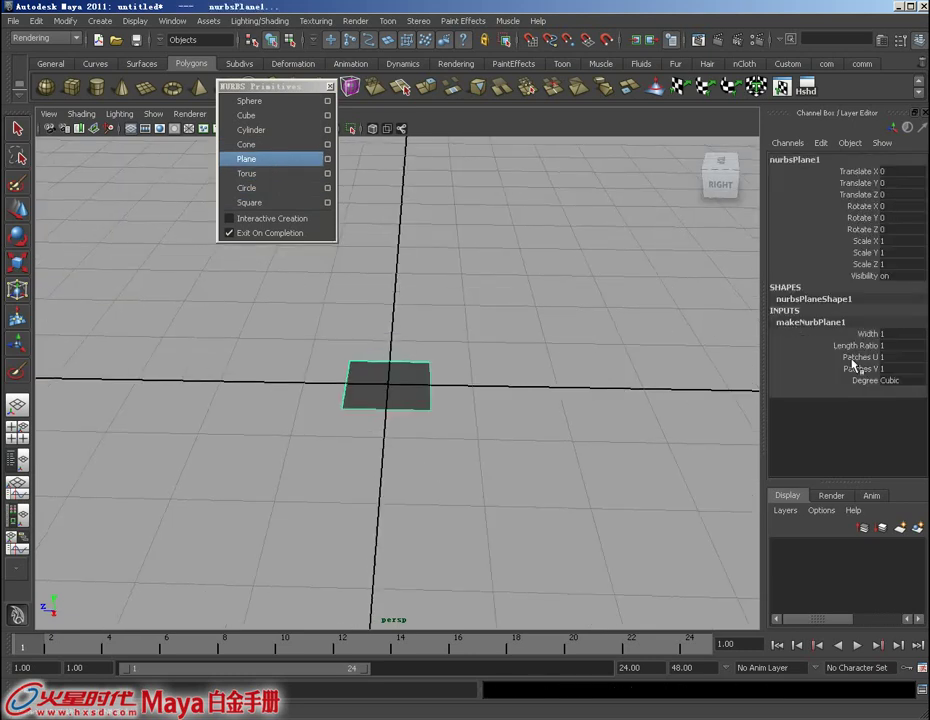
{"action": "left_click", "coordinate": [859, 358]}
{"action": "left_click", "coordinate": [860, 368], "text": "ctrl"}
{"action": "mouse_move", "coordinate": [569, 375]}
{"action": "middle_mouse_down"}
{"action": "mouse_move", "coordinate": [588, 382]}
{"action": "mouse_move", "coordinate": [536, 388]}
{"action": "mouse_move", "coordinate": [598, 391]}
{"action": "mouse_move", "coordinate": [540, 391]}
{"action": "mouse_move", "coordinate": [527, 379]}
{"action": "middle_mouse_up"}
Try enlarging the plane's Width and Length Ratio, undoing the size changes.
{"action": "left_click", "coordinate": [859, 333]}
{"action": "left_click", "coordinate": [859, 345], "text": "ctrl"}
{"action": "key", "text": "ctrl+z"}
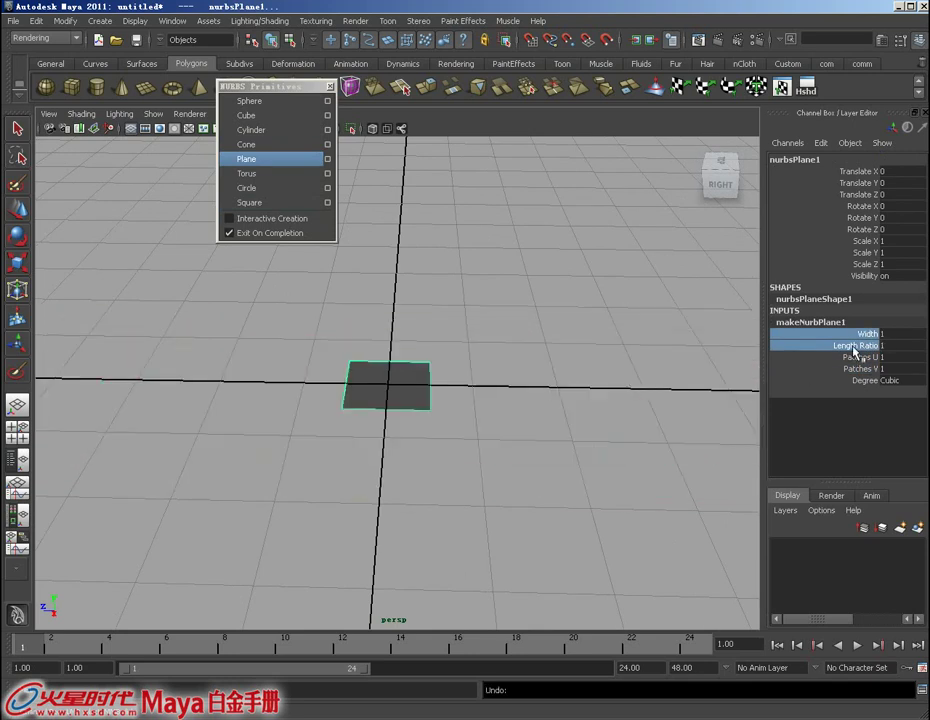
{"action": "mouse_move", "coordinate": [440, 390]}
{"action": "middle_mouse_down"}
{"action": "mouse_move", "coordinate": [486, 392]}
{"action": "mouse_move", "coordinate": [504, 405]}
{"action": "middle_mouse_up"}
{"action": "key", "text": "ctrl+z"}
{"action": "left_click", "coordinate": [864, 334]}
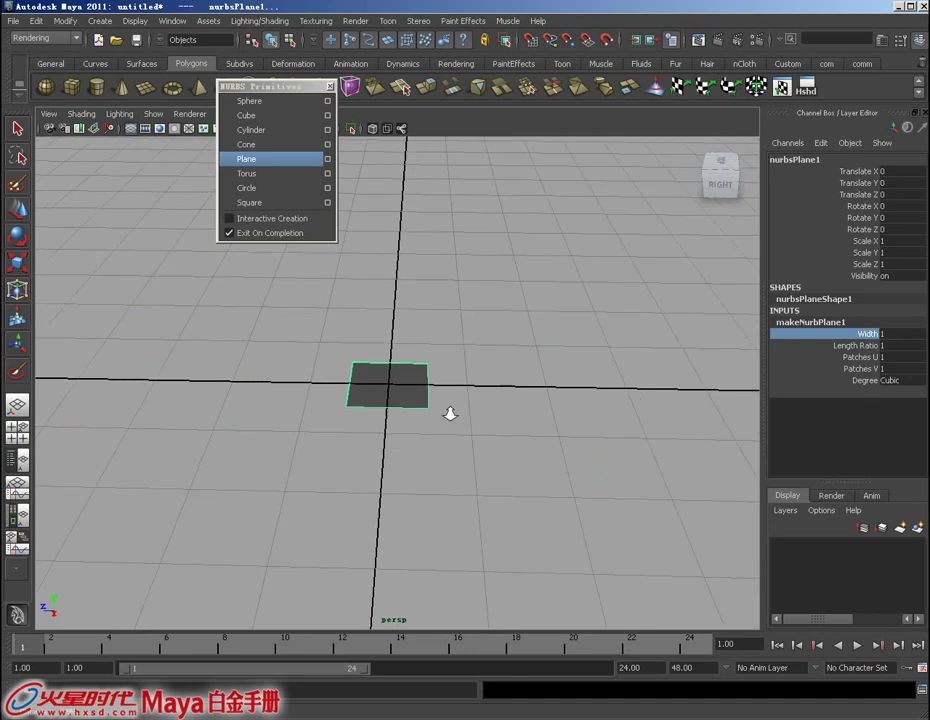
{"action": "left_click_drag", "start_coordinate": [450, 413], "coordinate": [435, 418], "text": "alt"}
Discard the plane scene and create a NURBS torus at the origin in a new scene.
{"action": "key", "text": "ctrl+n"}
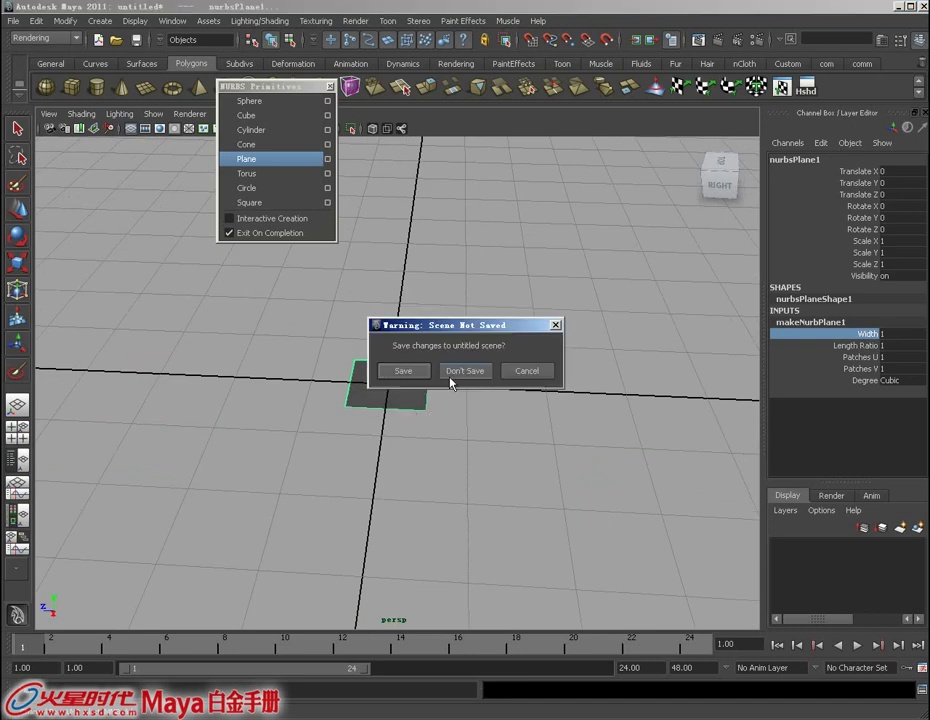
{"action": "left_click", "coordinate": [450, 374]}
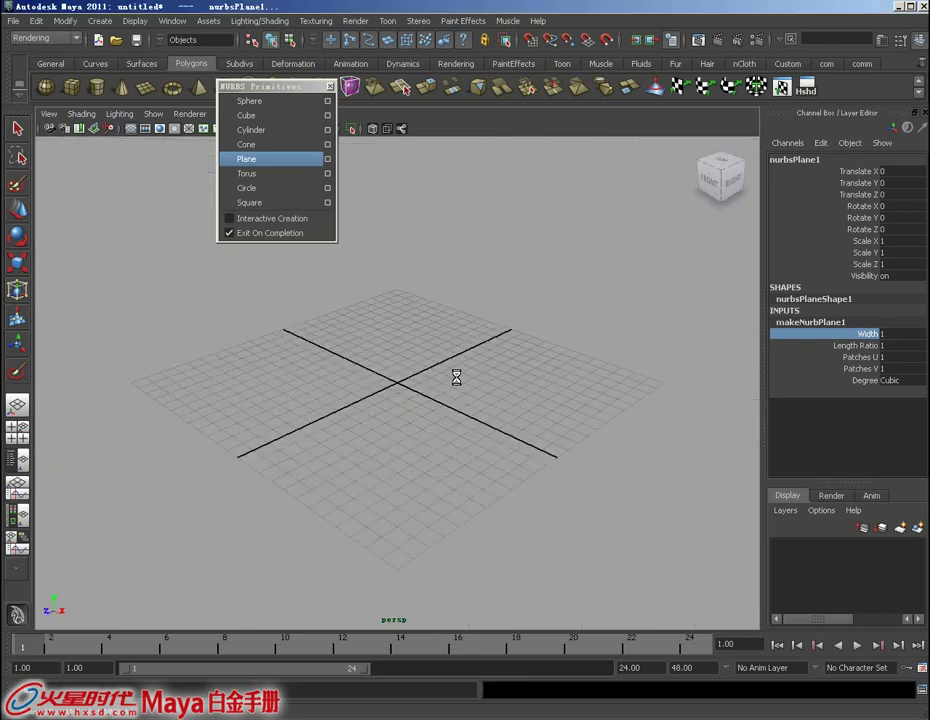
{"action": "left_click", "coordinate": [246, 176]}
{"action": "scroll", "coordinate": [523, 519], "scroll_direction": "up", "scroll_amount": 2}
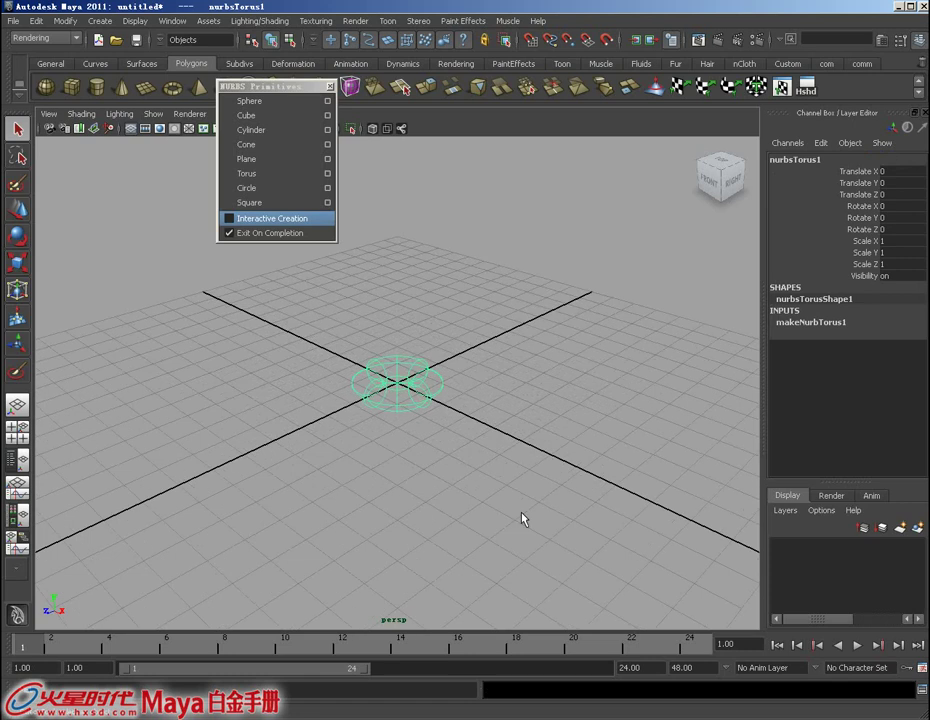
{"action": "scroll", "coordinate": [455, 480], "scroll_direction": "up", "scroll_amount": 3}
{"action": "left_click_drag", "start_coordinate": [455, 480], "coordinate": [430, 469], "text": "alt"}
Open the torus ring with Start Sweep under smooth shading, and return End Sweep to 360.
{"action": "left_click", "coordinate": [816, 322]}
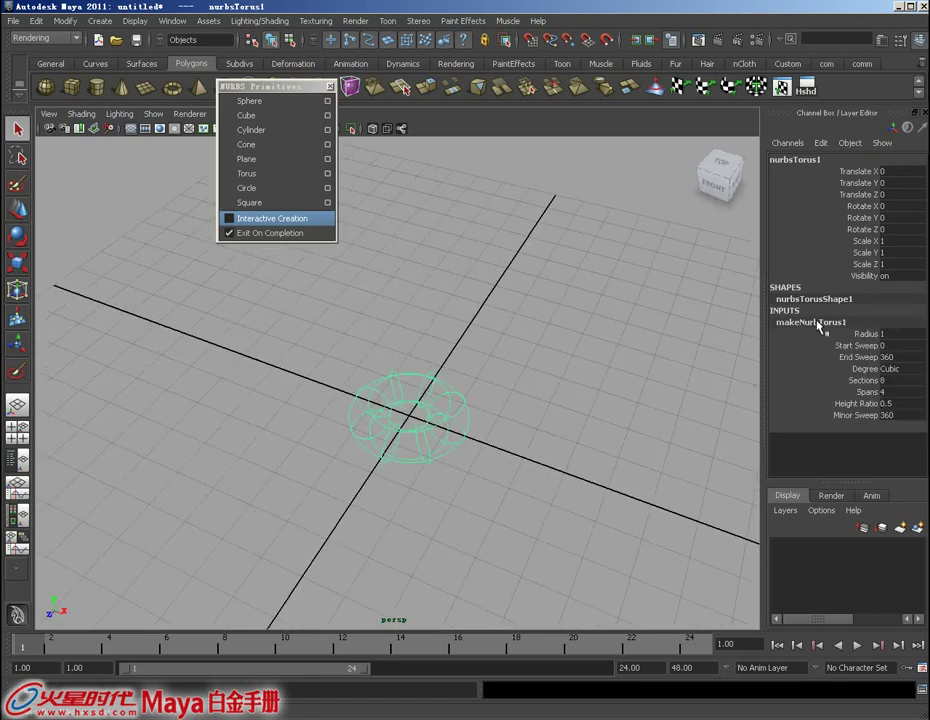
{"action": "left_click", "coordinate": [862, 335]}
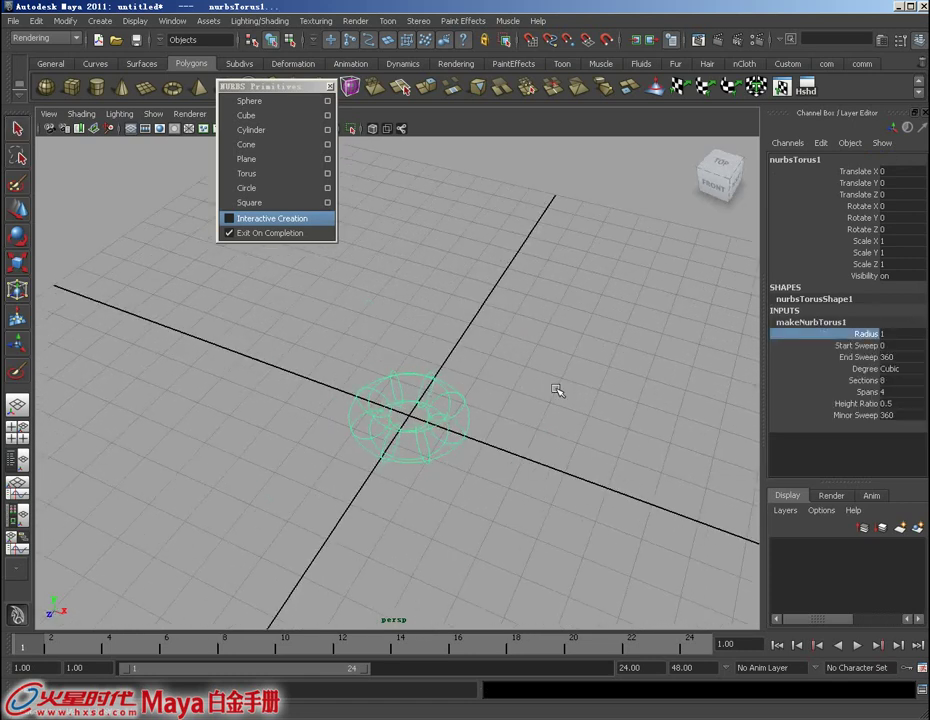
{"action": "left_click", "coordinate": [855, 345]}
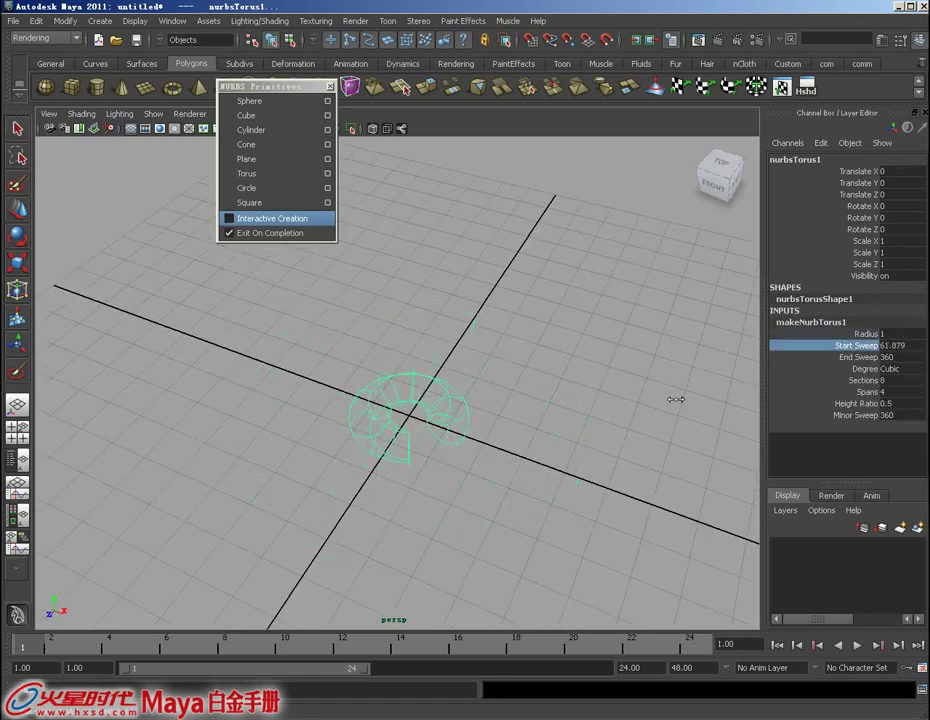
{"action": "left_click_drag", "start_coordinate": [682, 400], "coordinate": [571, 432], "text": "alt"}
{"action": "key", "text": "5"}
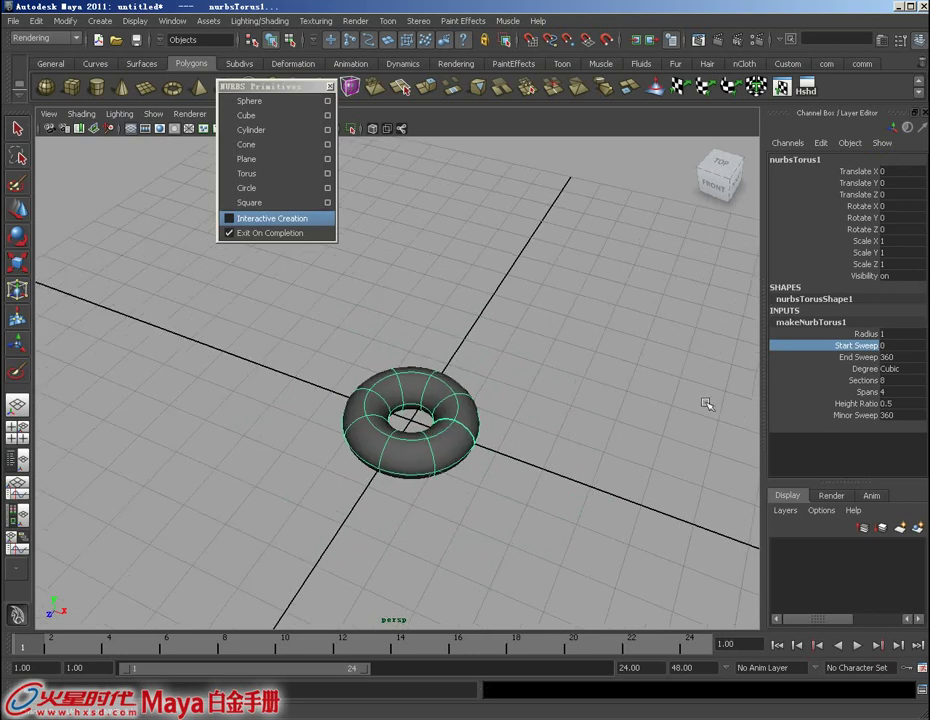
{"action": "left_click", "coordinate": [870, 357]}
{"action": "mouse_move", "coordinate": [585, 397]}
{"action": "middle_mouse_down"}
{"action": "mouse_move", "coordinate": [540, 397]}
{"action": "mouse_move", "coordinate": [600, 397]}
{"action": "mouse_move", "coordinate": [572, 386]}
{"action": "mouse_move", "coordinate": [617, 409]}
{"action": "middle_mouse_up"}
Raise the torus Sections from 8 to 10 and try Height Ratio, back to 0.5.
{"action": "left_click", "coordinate": [864, 380]}
{"action": "left_click", "coordinate": [864, 392]}
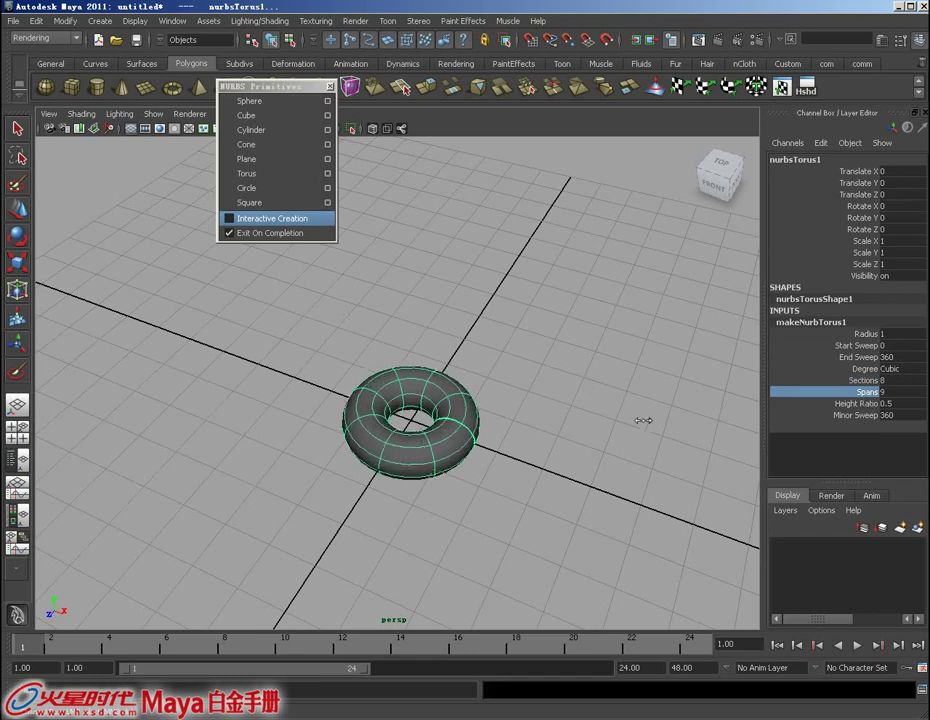
{"action": "left_click", "coordinate": [855, 403]}
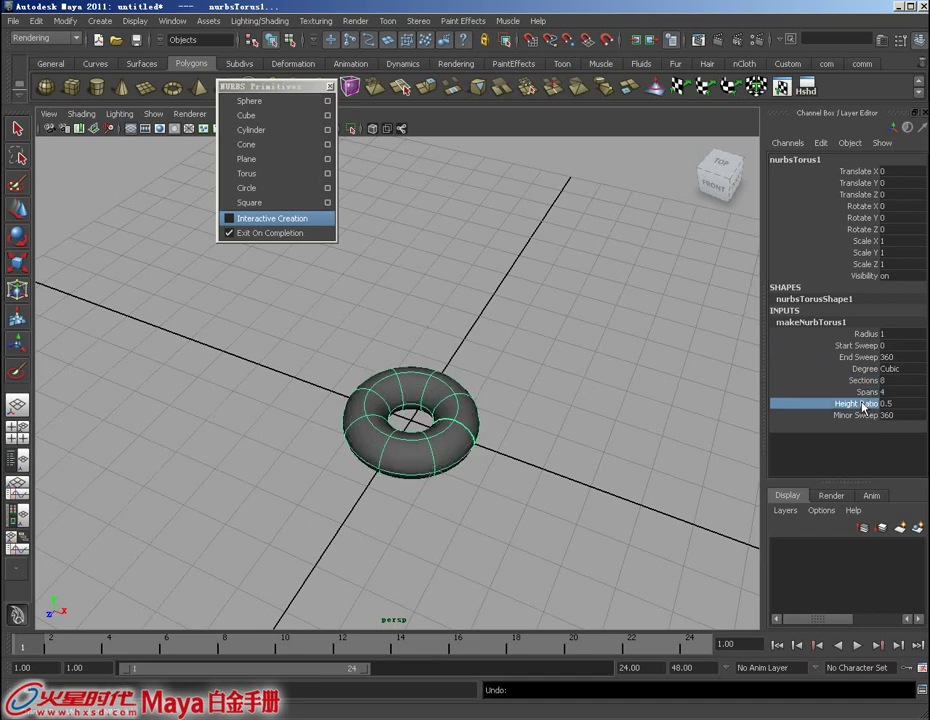
{"action": "middle_click_drag", "start_coordinate": [388, 321], "coordinate": [497, 440]}
{"action": "middle_click_drag", "start_coordinate": [493, 440], "coordinate": [493, 440]}
Vary the torus Minor Sweep, then discard the torus for a new empty scene.
{"action": "left_click", "coordinate": [855, 415]}
{"action": "mouse_move", "coordinate": [556, 515]}
{"action": "middle_mouse_down"}
{"action": "mouse_move", "coordinate": [424, 462]}
{"action": "mouse_move", "coordinate": [477, 473]}
{"action": "middle_mouse_up"}
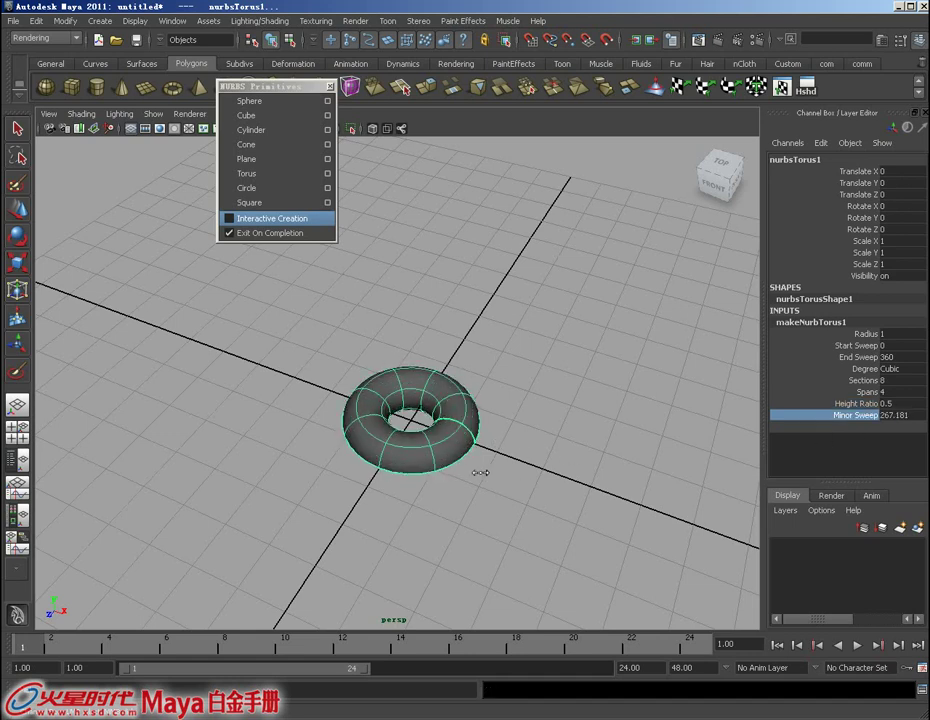
{"action": "mouse_move", "coordinate": [477, 473]}
{"action": "left_mouse_down", "text": "alt"}
{"action": "mouse_move", "coordinate": [507, 450]}
{"action": "mouse_move", "coordinate": [509, 436]}
{"action": "left_mouse_up", "text": "alt"}
{"action": "mouse_move", "coordinate": [509, 436]}
{"action": "middle_mouse_down"}
{"action": "mouse_move", "coordinate": [510, 472]}
{"action": "mouse_move", "coordinate": [668, 552]}
{"action": "mouse_move", "coordinate": [502, 498]}
{"action": "mouse_move", "coordinate": [411, 517]}
{"action": "mouse_move", "coordinate": [446, 494]}
{"action": "mouse_move", "coordinate": [544, 525]}
{"action": "mouse_move", "coordinate": [648, 587]}
{"action": "middle_mouse_up"}
{"action": "left_click_drag", "start_coordinate": [515, 494], "coordinate": [517, 512], "text": "alt"}
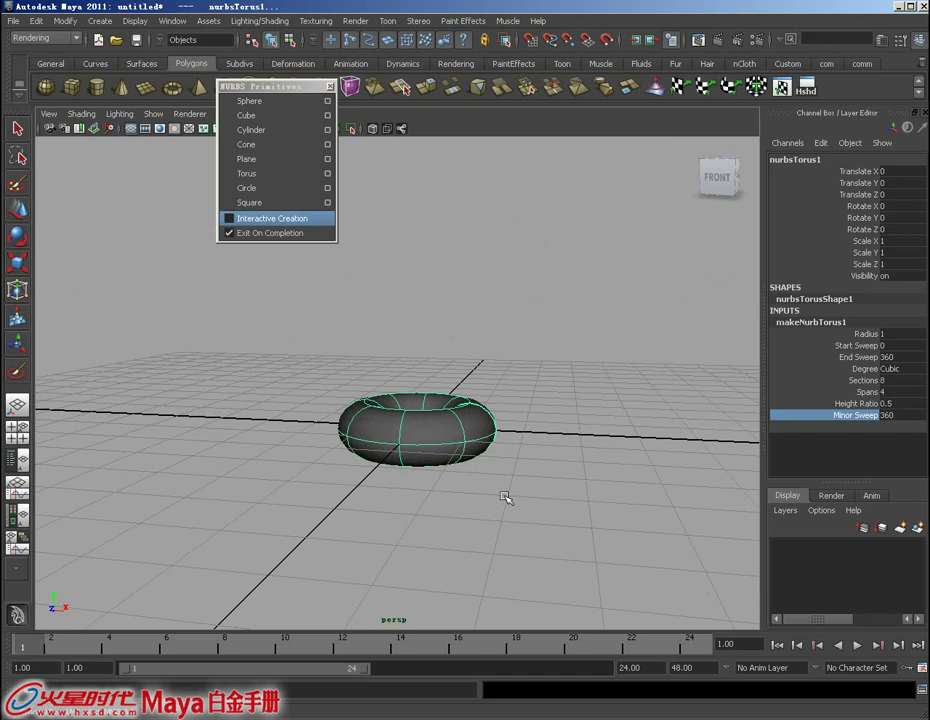
{"action": "key", "text": "ctrl+n"}
{"action": "left_click", "coordinate": [465, 371]}
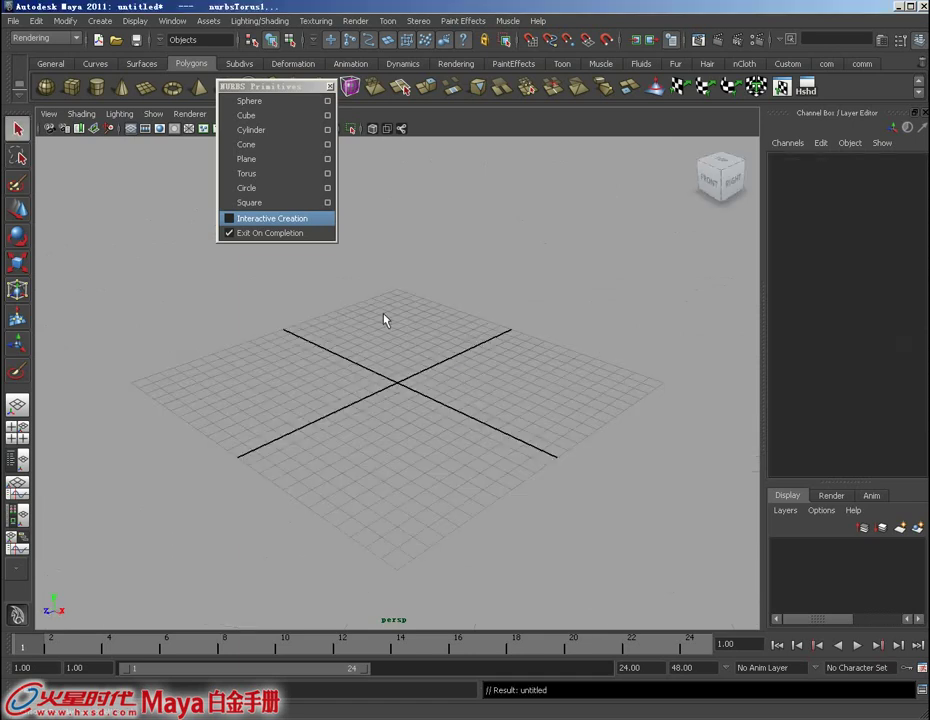
Create a NURBS circle at the origin and enlarge its Radius to 3.1.
{"action": "left_click", "coordinate": [268, 190]}
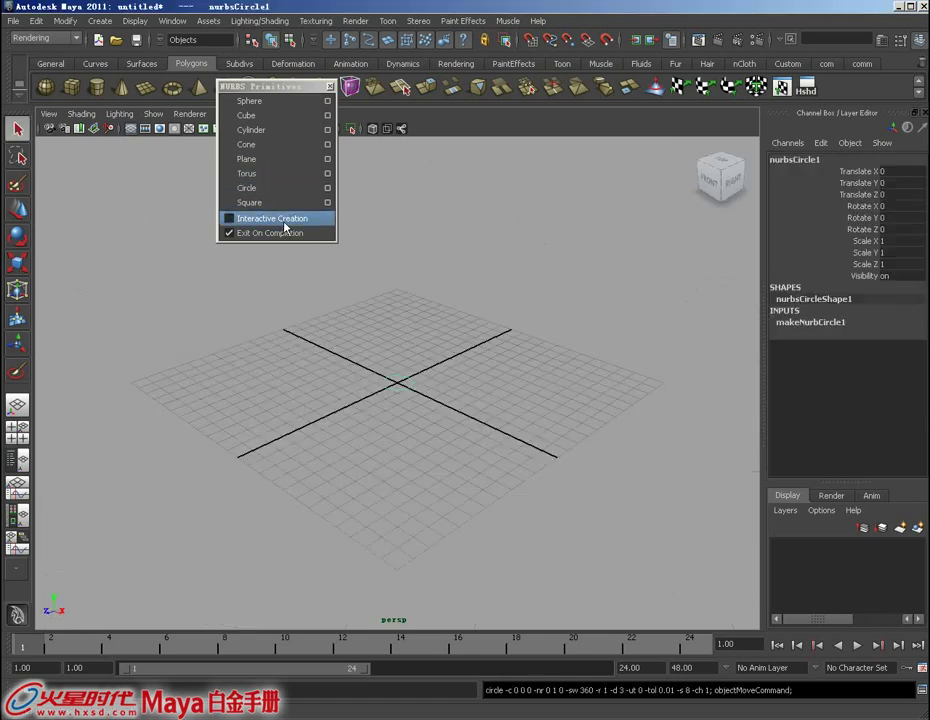
{"action": "scroll", "coordinate": [465, 438], "scroll_direction": "up", "scroll_amount": 3}
{"action": "scroll", "coordinate": [457, 448], "scroll_direction": "up", "scroll_amount": 2}
{"action": "mouse_move", "coordinate": [455, 448]}
{"action": "left_mouse_down", "text": "alt"}
{"action": "mouse_move", "coordinate": [449, 462]}
{"action": "mouse_move", "coordinate": [452, 452]}
{"action": "left_mouse_up", "text": "alt"}
{"action": "left_click", "coordinate": [813, 323]}
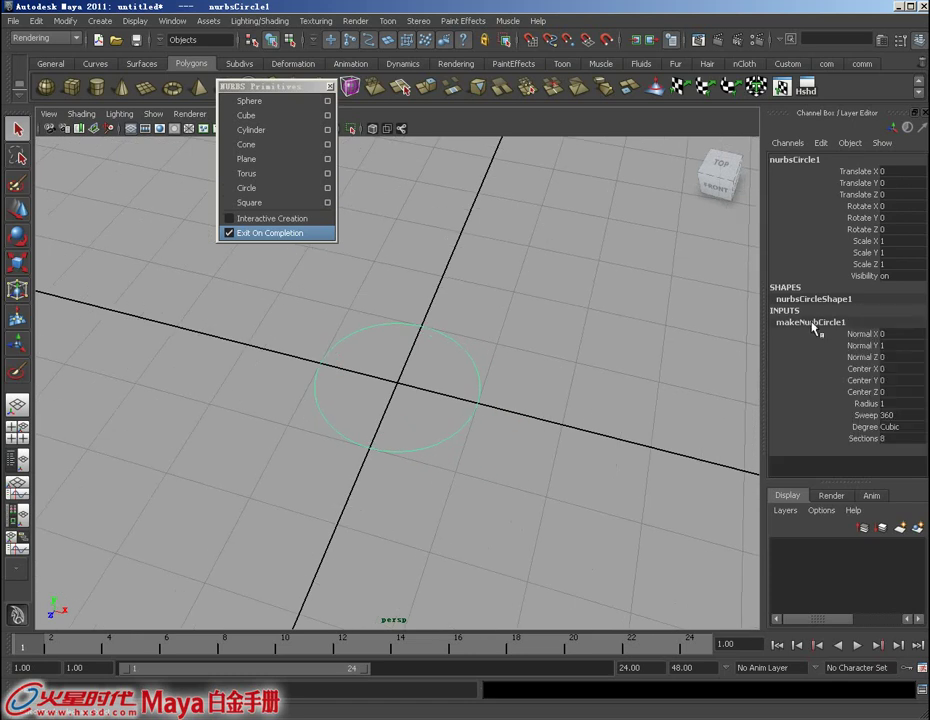
{"action": "mouse_move", "coordinate": [477, 430]}
{"action": "left_mouse_down", "text": "alt"}
{"action": "mouse_move", "coordinate": [426, 440]}
{"action": "mouse_move", "coordinate": [436, 419]}
{"action": "mouse_move", "coordinate": [462, 424]}
{"action": "left_mouse_up", "text": "alt"}
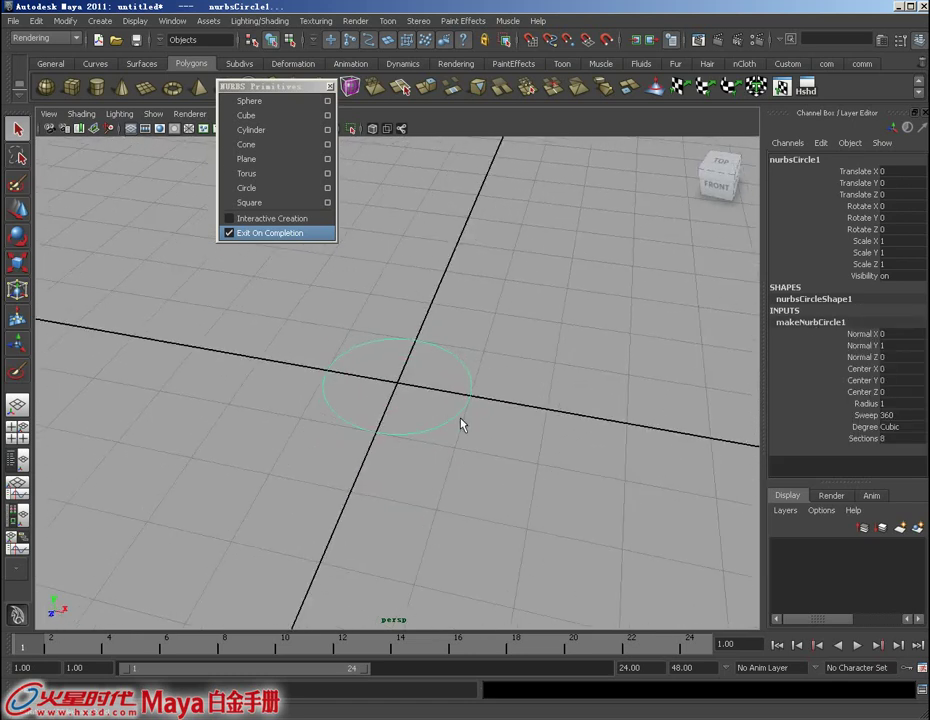
{"action": "left_click", "coordinate": [869, 404]}
{"action": "mouse_move", "coordinate": [633, 434]}
{"action": "middle_mouse_down"}
{"action": "mouse_move", "coordinate": [646, 432]}
{"action": "mouse_move", "coordinate": [522, 459]}
{"action": "mouse_move", "coordinate": [423, 459]}
{"action": "mouse_move", "coordinate": [549, 471]}
{"action": "mouse_move", "coordinate": [459, 471]}
{"action": "mouse_move", "coordinate": [550, 482]}
{"action": "middle_mouse_up"}
Restore the circle's Sweep to 360 and lower its Sections from 17 to 5.
{"action": "left_click", "coordinate": [855, 415]}
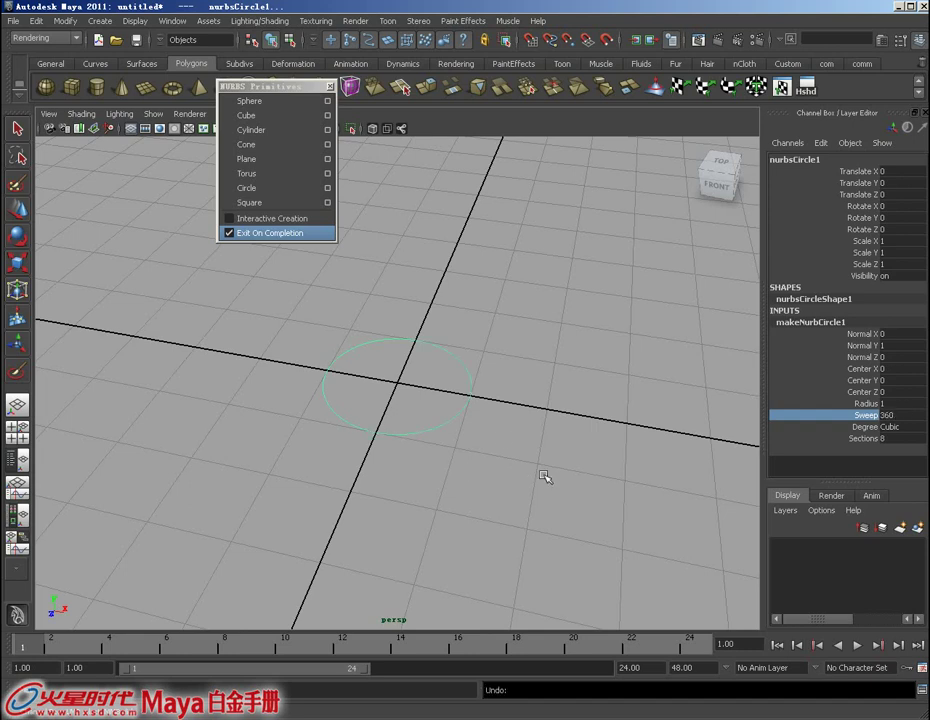
{"action": "mouse_move", "coordinate": [546, 477]}
{"action": "left_mouse_down", "text": "alt"}
{"action": "mouse_move", "coordinate": [519, 455]}
{"action": "mouse_move", "coordinate": [628, 475]}
{"action": "left_mouse_up", "text": "alt"}
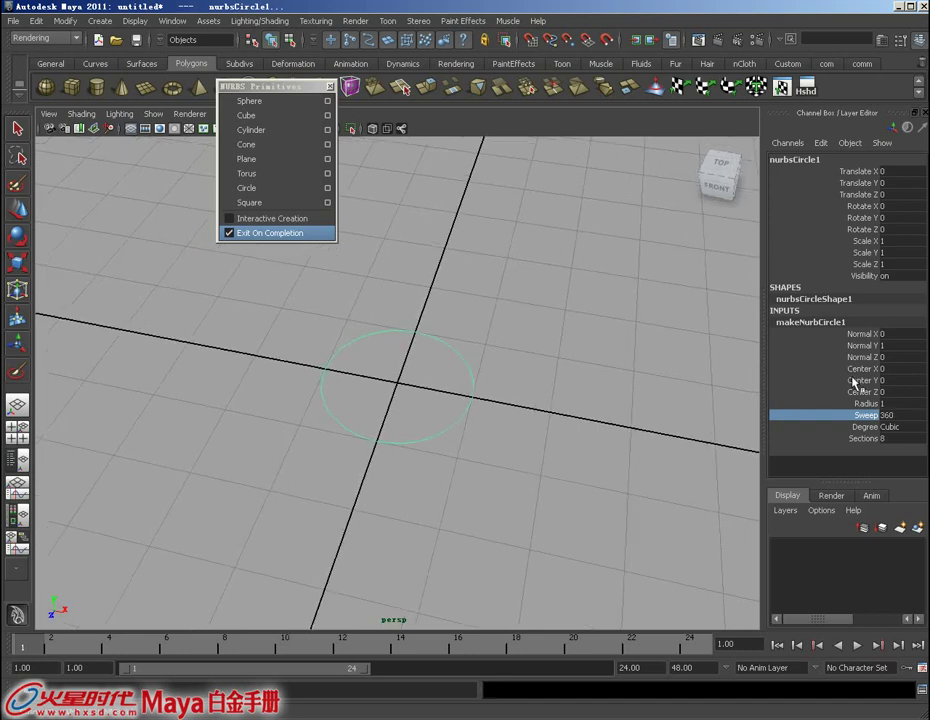
{"action": "left_click", "coordinate": [866, 439]}
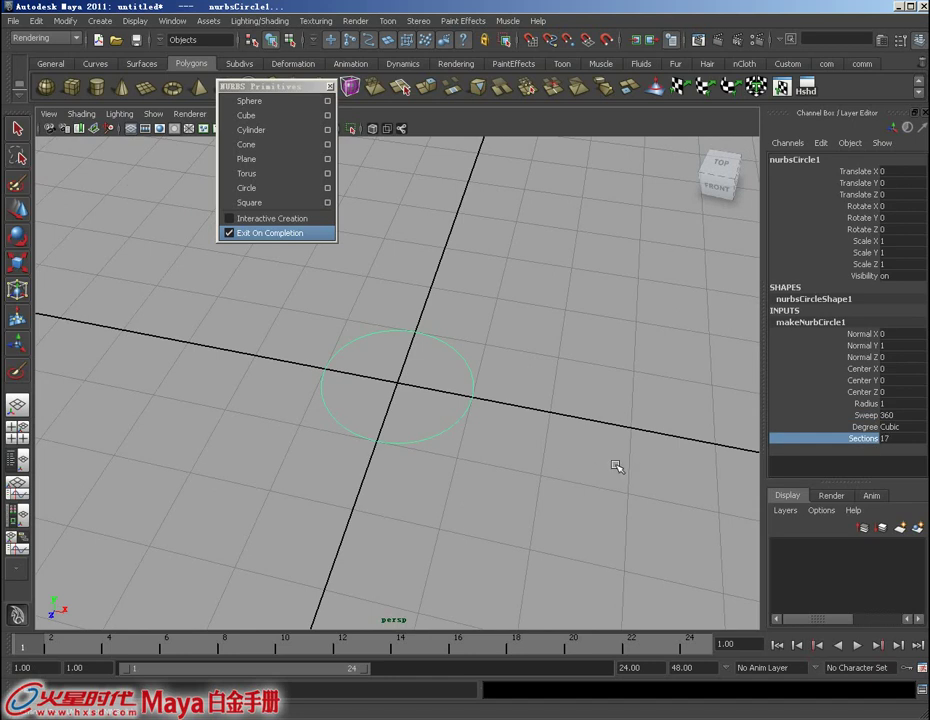
Toggle the circle's control vertices on and off twice, then delete the circle.
{"action": "right_click_drag", "start_coordinate": [461, 423], "coordinate": [395, 421]}
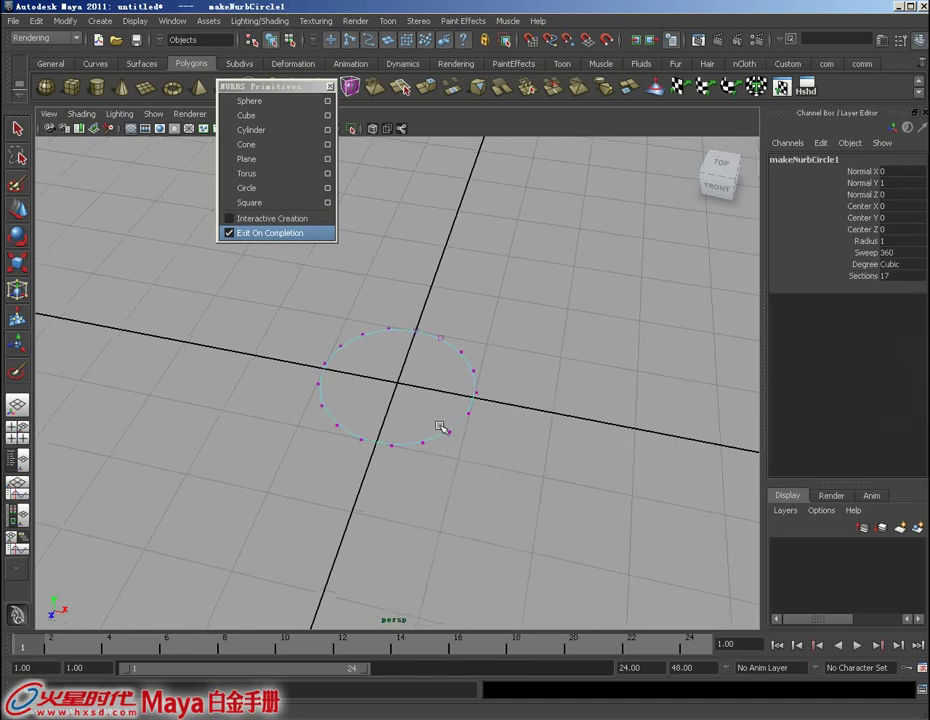
{"action": "mouse_move", "coordinate": [440, 425]}
{"action": "left_mouse_down", "text": "alt"}
{"action": "mouse_move", "coordinate": [465, 457]}
{"action": "mouse_move", "coordinate": [468, 439]}
{"action": "mouse_move", "coordinate": [473, 450]}
{"action": "left_mouse_up", "text": "alt"}
{"action": "key", "text": "F8"}
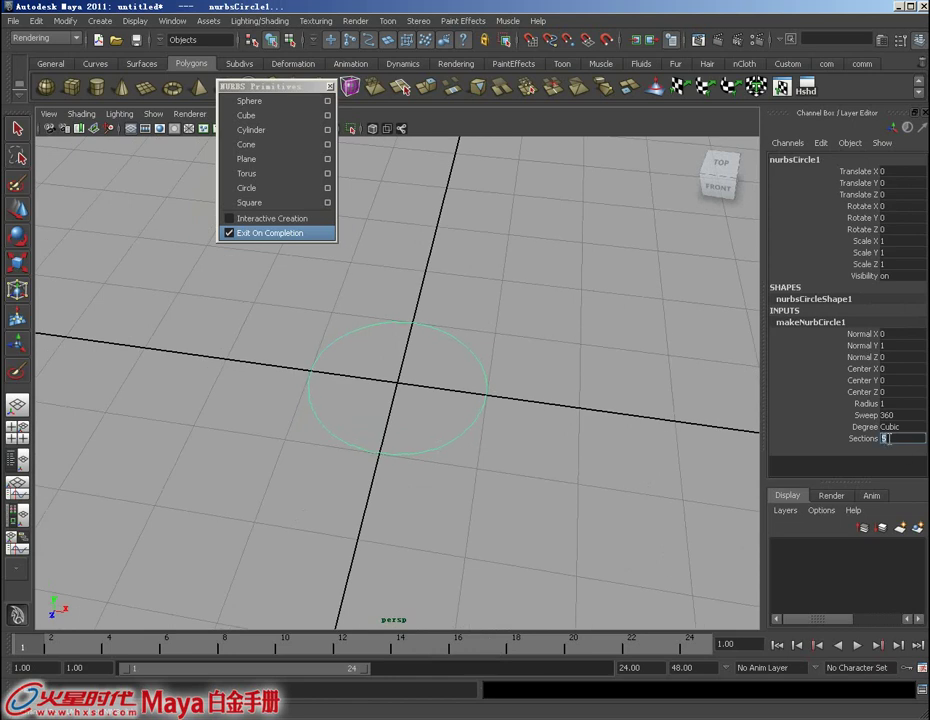
{"action": "right_click_drag", "start_coordinate": [482, 356], "coordinate": [415, 355]}
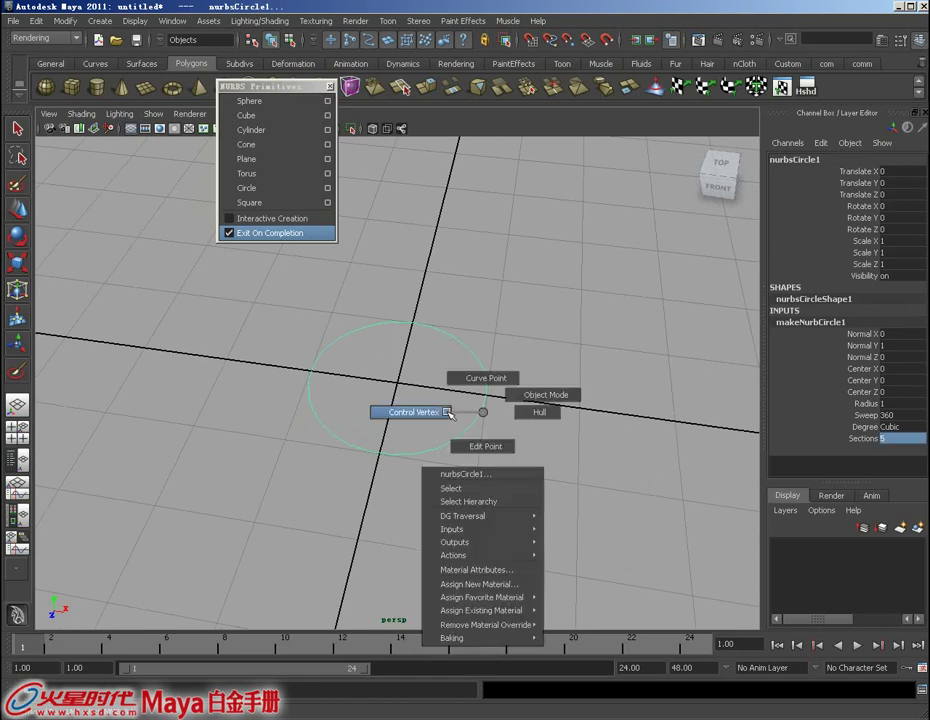
{"action": "mouse_move", "coordinate": [440, 400]}
{"action": "left_mouse_down", "text": "alt"}
{"action": "mouse_move", "coordinate": [473, 426]}
{"action": "mouse_move", "coordinate": [497, 423]}
{"action": "left_mouse_up", "text": "alt"}
{"action": "key", "text": "F8"}
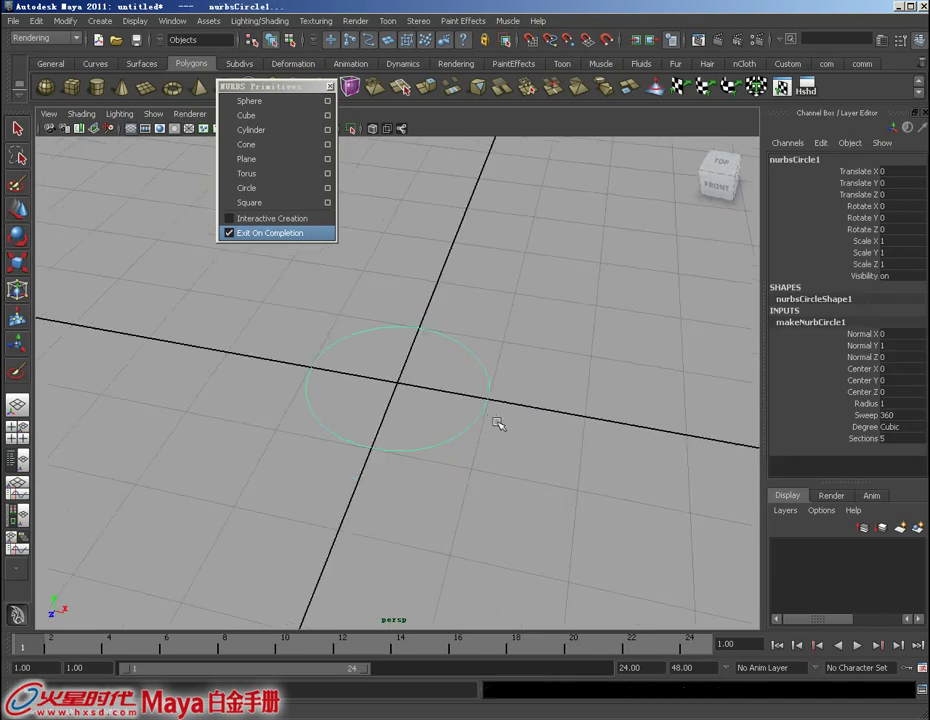
{"action": "right_click_drag", "start_coordinate": [482, 354], "coordinate": [540, 335]}
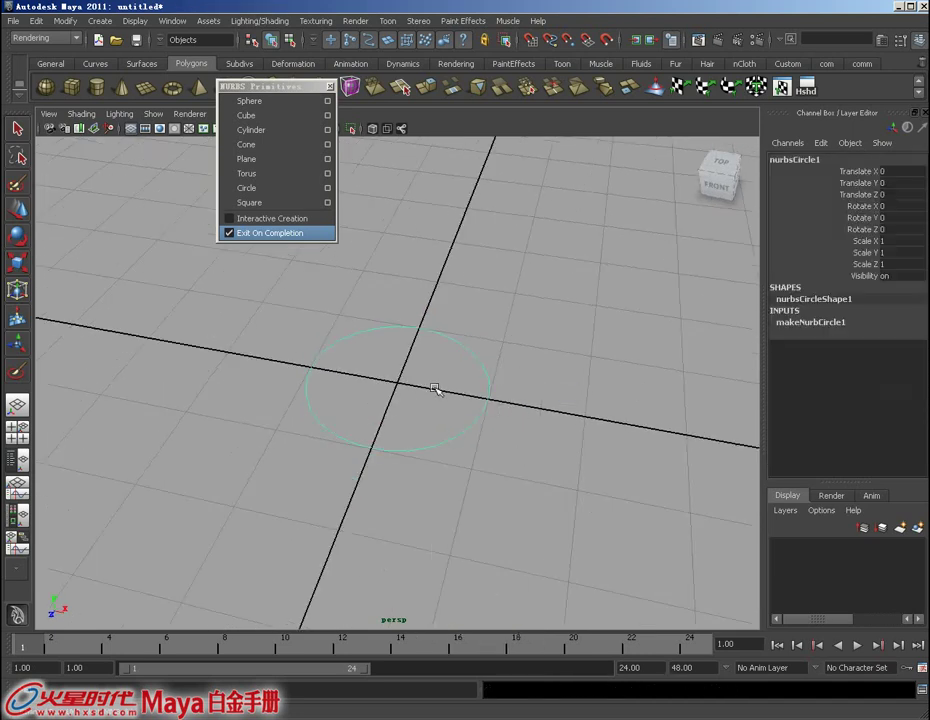
{"action": "key", "text": "Delete"}
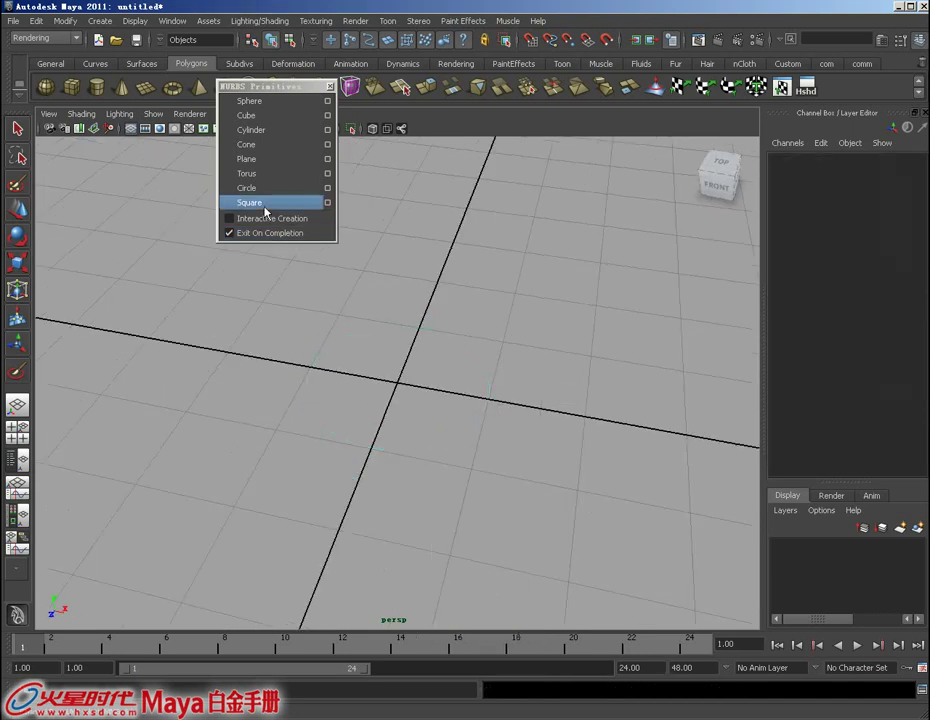
{"action": "left_click", "coordinate": [266, 204]}
{"action": "mouse_move", "coordinate": [461, 432]}
{"action": "left_mouse_down", "text": "alt"}
{"action": "mouse_move", "coordinate": [442, 386]}
{"action": "mouse_move", "coordinate": [478, 424]}
{"action": "mouse_move", "coordinate": [444, 423]}
{"action": "mouse_move", "coordinate": [420, 400]}
{"action": "left_mouse_up", "text": "alt"}
{"action": "left_click", "coordinate": [452, 392]}
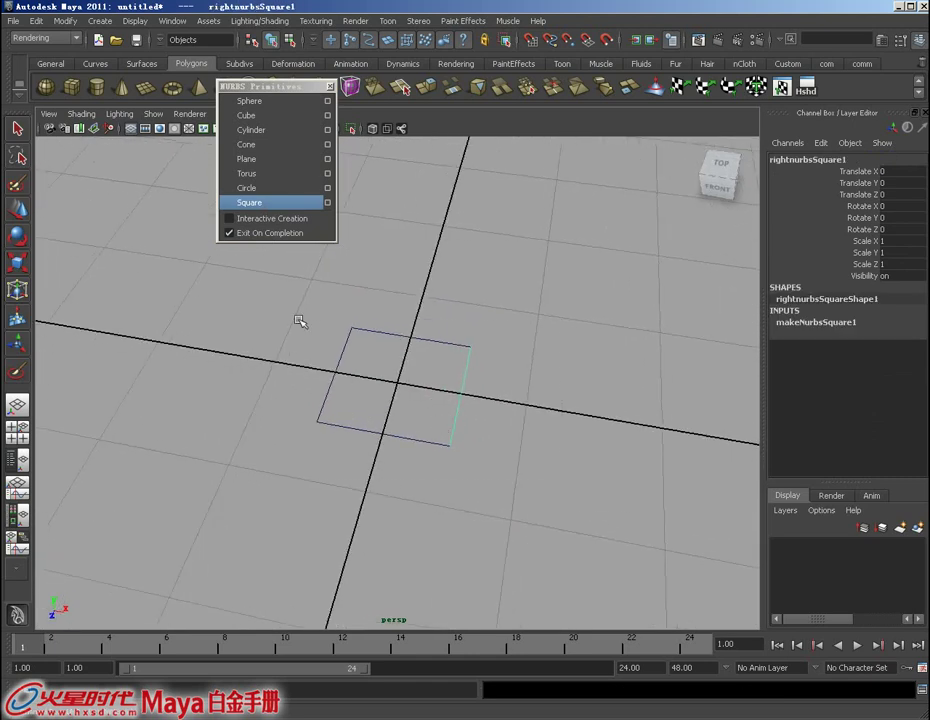
{"action": "mouse_move", "coordinate": [301, 320]}
{"action": "left_mouse_down", "text": "shift"}
{"action": "mouse_move", "coordinate": [430, 412]}
{"action": "mouse_move", "coordinate": [468, 396]}
{"action": "left_mouse_up", "text": "shift"}
{"action": "right_click_drag", "start_coordinate": [465, 390], "coordinate": [497, 377]}
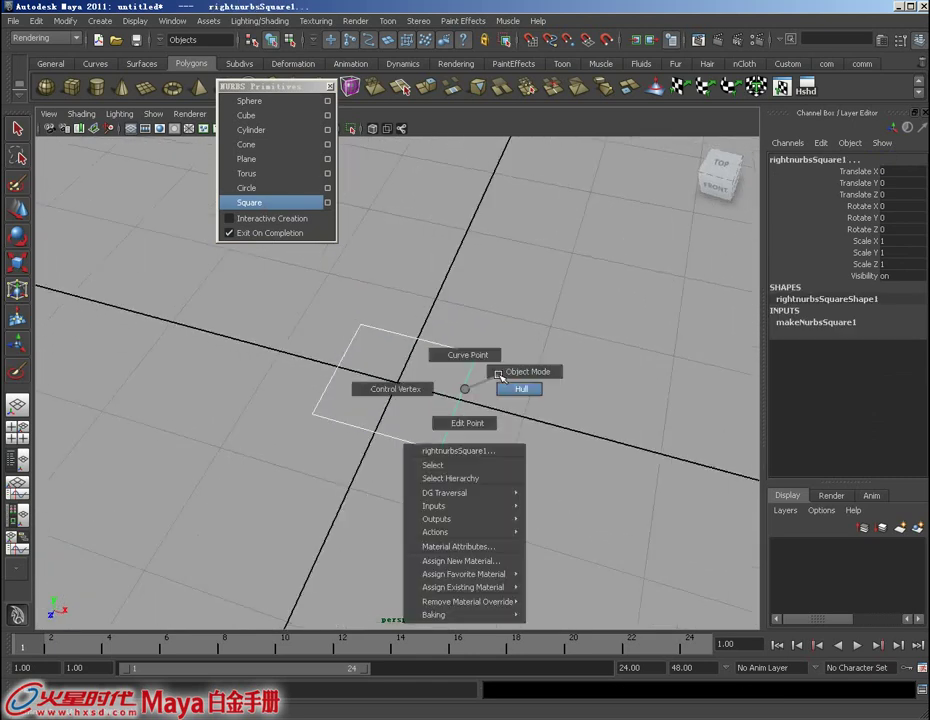
{"action": "left_click", "coordinate": [559, 505]}
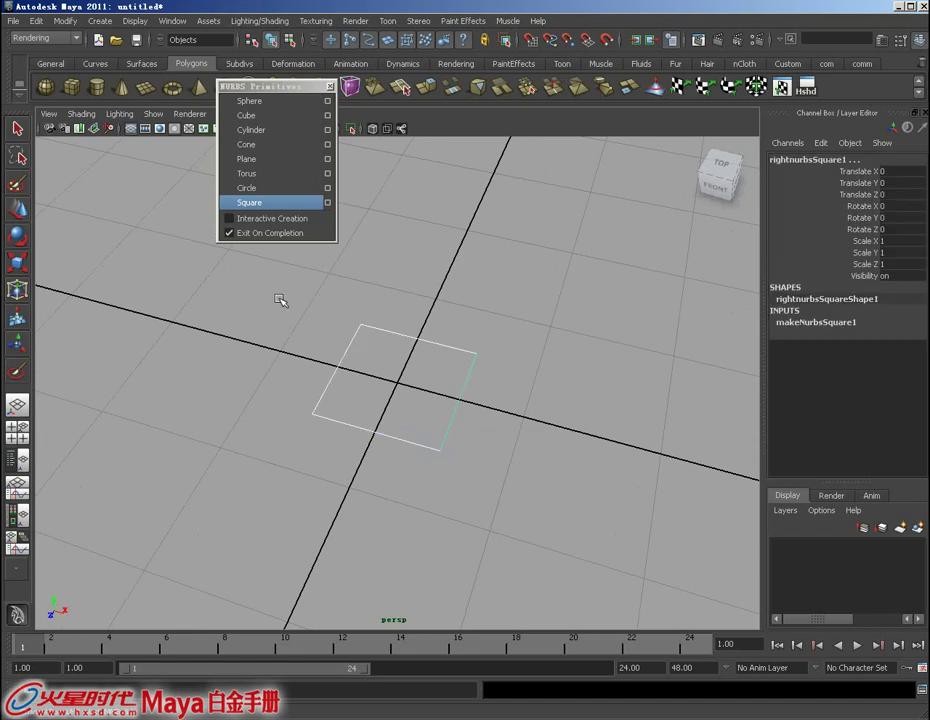
{"action": "left_click_drag", "start_coordinate": [280, 298], "coordinate": [548, 499]}
{"action": "key", "text": "Delete"}
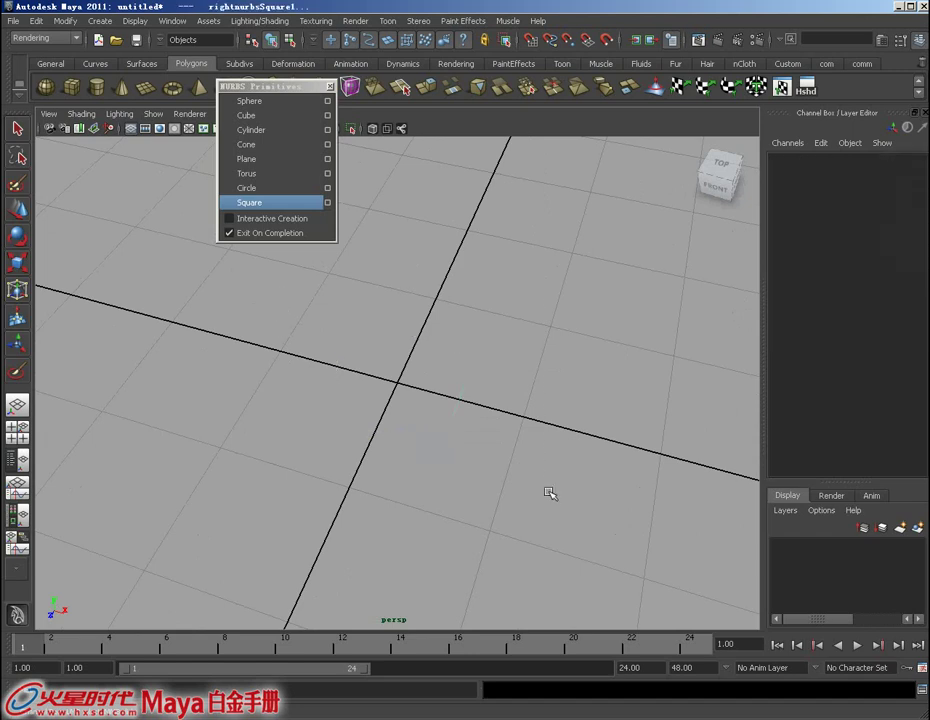
Turn on Interactive Creation and draw a NURBS sphere at the grid origin.
{"action": "left_click", "coordinate": [244, 219]}
{"action": "mouse_move", "coordinate": [322, 295]}
{"action": "left_mouse_down", "text": "alt"}
{"action": "mouse_move", "coordinate": [400, 338]}
{"action": "mouse_move", "coordinate": [332, 311]}
{"action": "left_mouse_up", "text": "alt"}
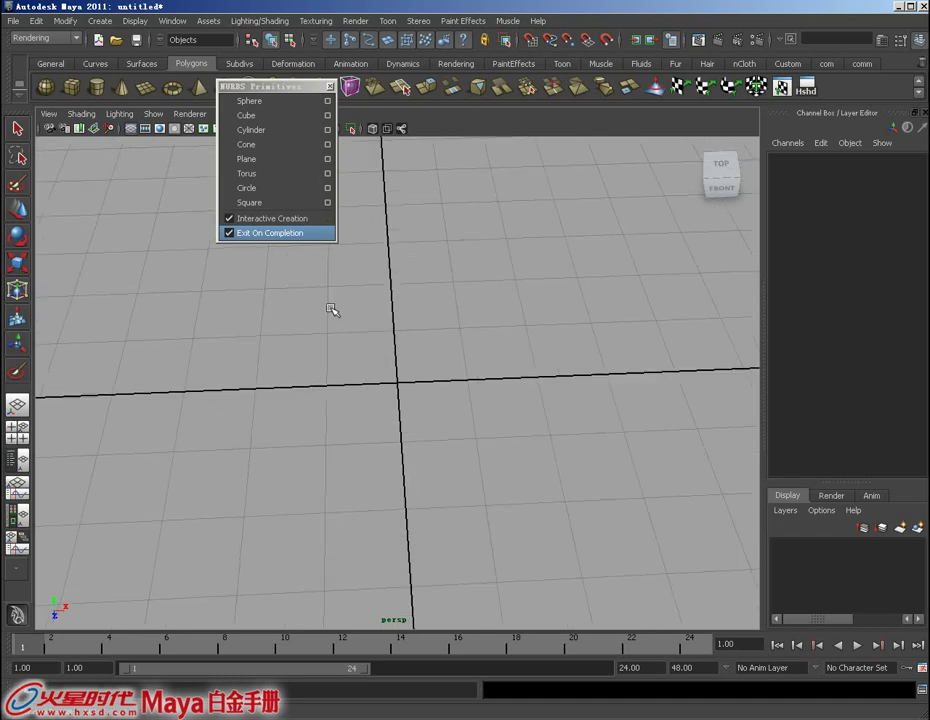
{"action": "left_click", "coordinate": [252, 101]}
{"action": "left_click_drag", "start_coordinate": [398, 386], "coordinate": [461, 399]}
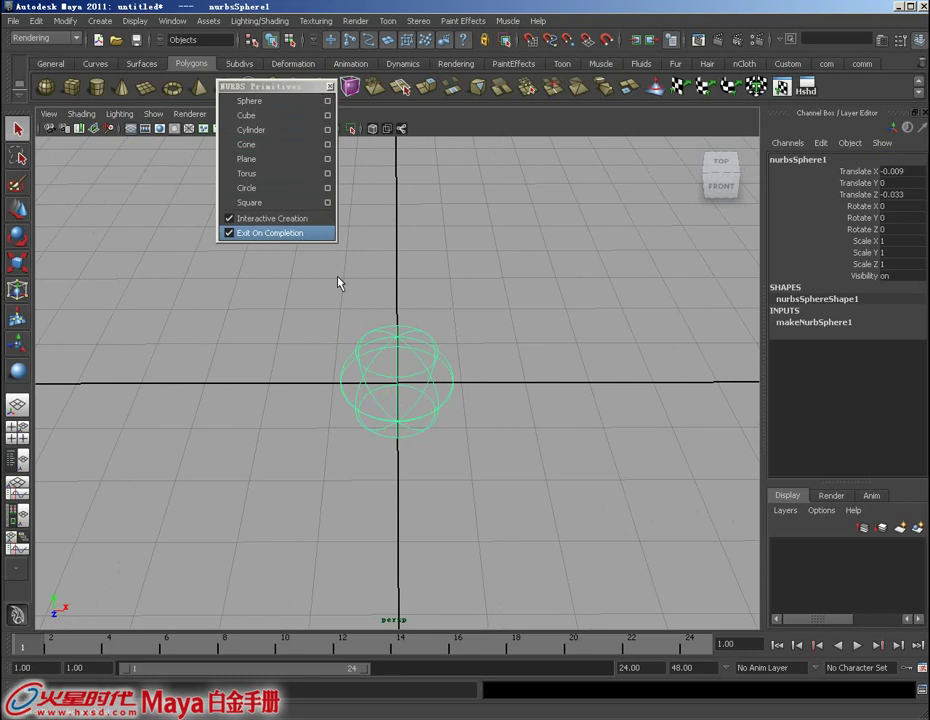
Add a second sphere at X 2.324, then enable Interactive Creation with Exit On Completion off.
{"action": "left_click", "coordinate": [259, 225]}
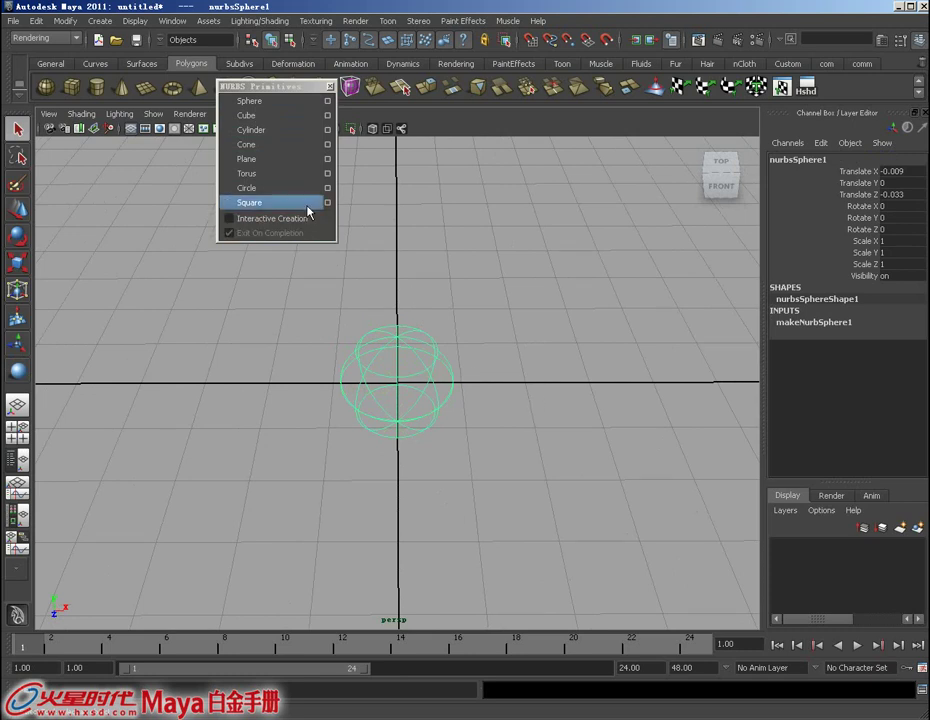
{"action": "left_click", "coordinate": [260, 105]}
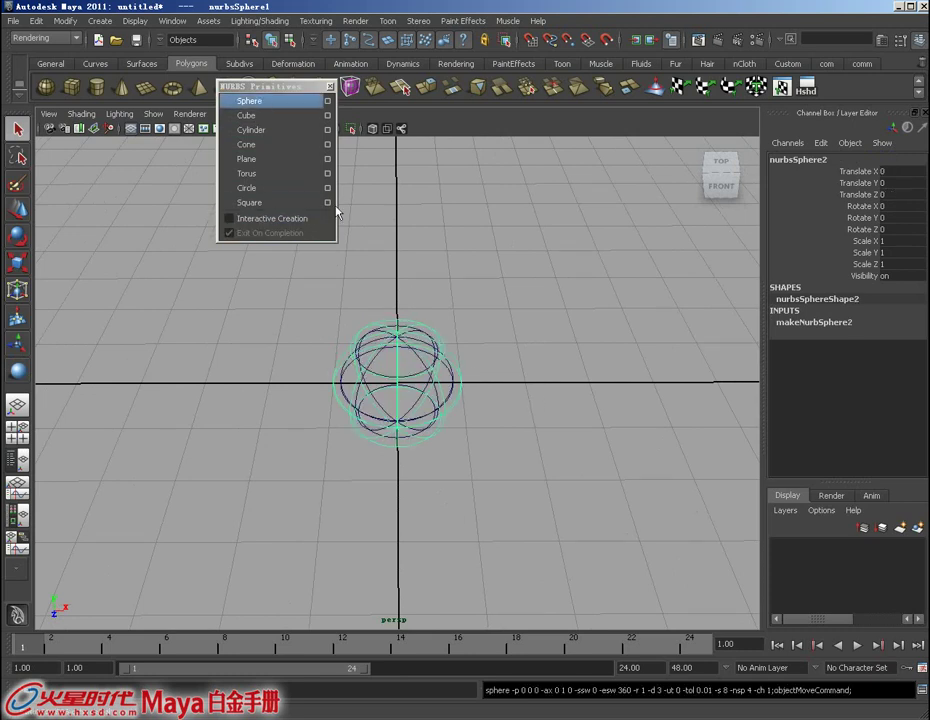
{"action": "key", "text": "w"}
{"action": "left_click_drag", "start_coordinate": [478, 385], "coordinate": [608, 385]}
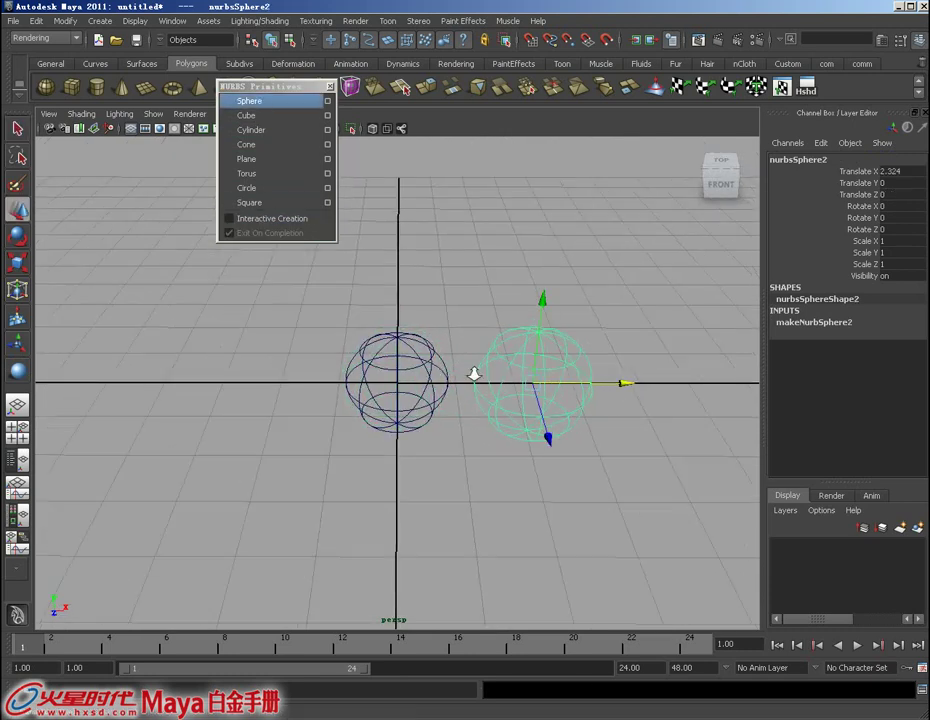
{"action": "left_click", "coordinate": [262, 222]}
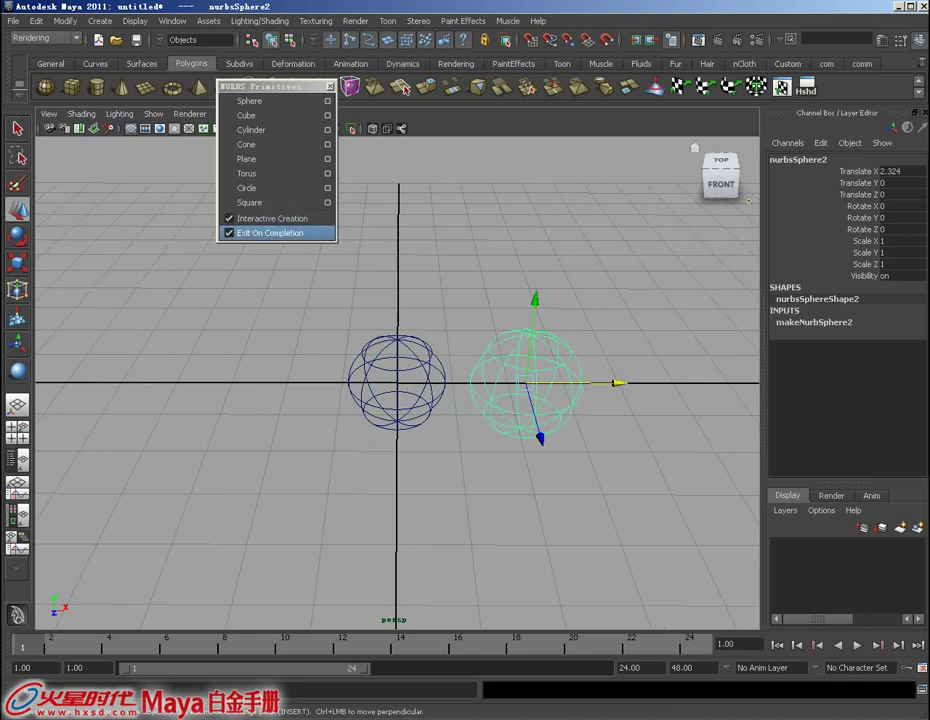
{"action": "left_click", "coordinate": [262, 233]}
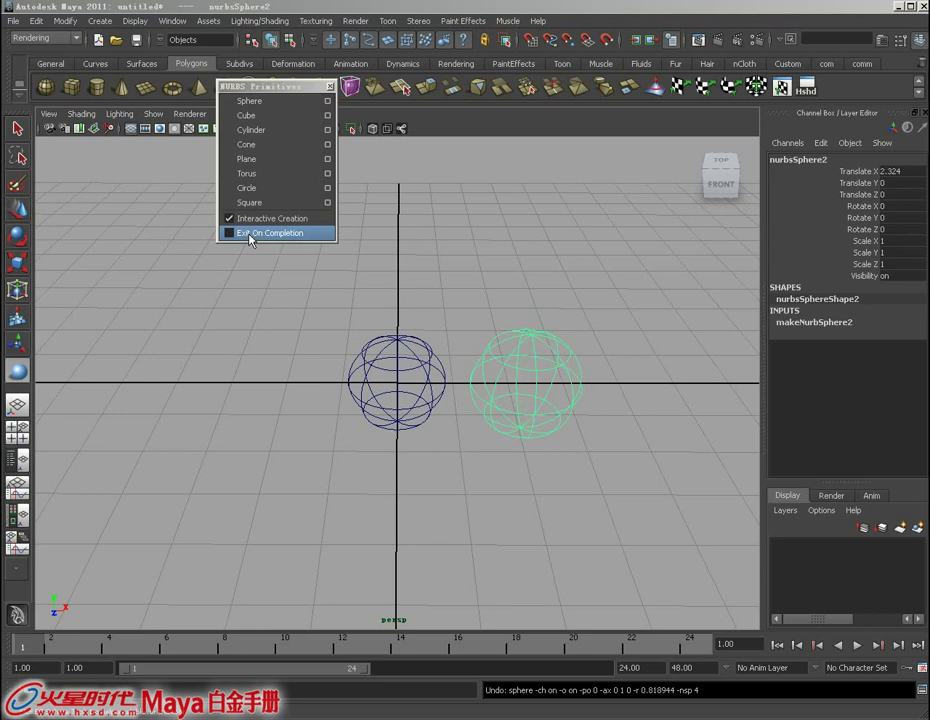
Turn Exit On Completion back on and draw spheres across the grid, ending at nurbsSphere10 (X -4.362).
{"action": "left_click", "coordinate": [250, 237]}
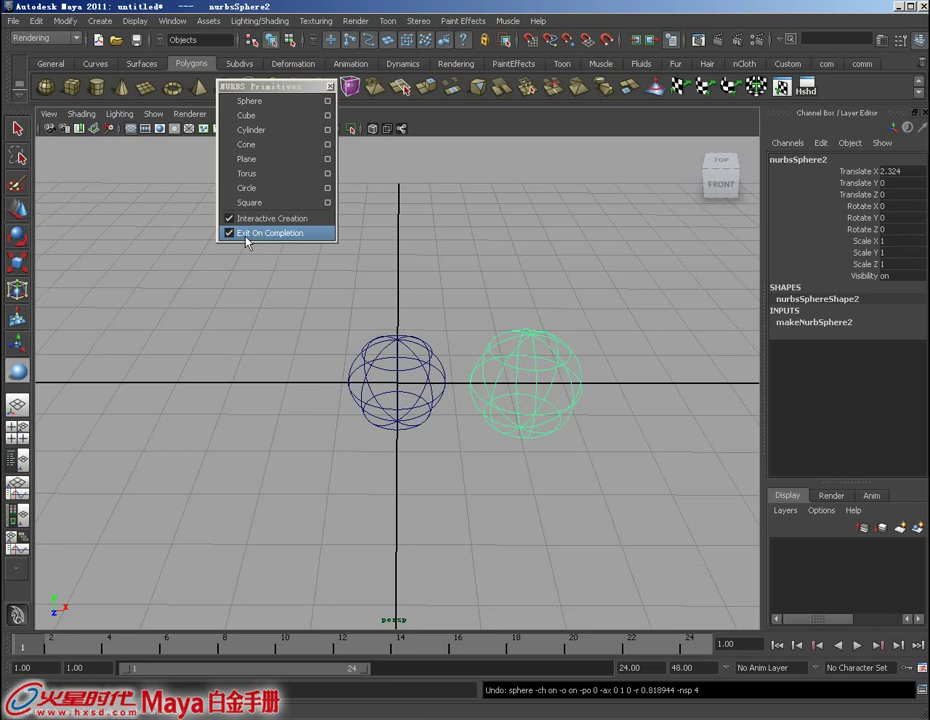
{"action": "left_click_drag", "start_coordinate": [250, 250], "coordinate": [290, 290], "text": "alt"}
{"action": "left_click_drag", "start_coordinate": [292, 384], "coordinate": [331, 401]}
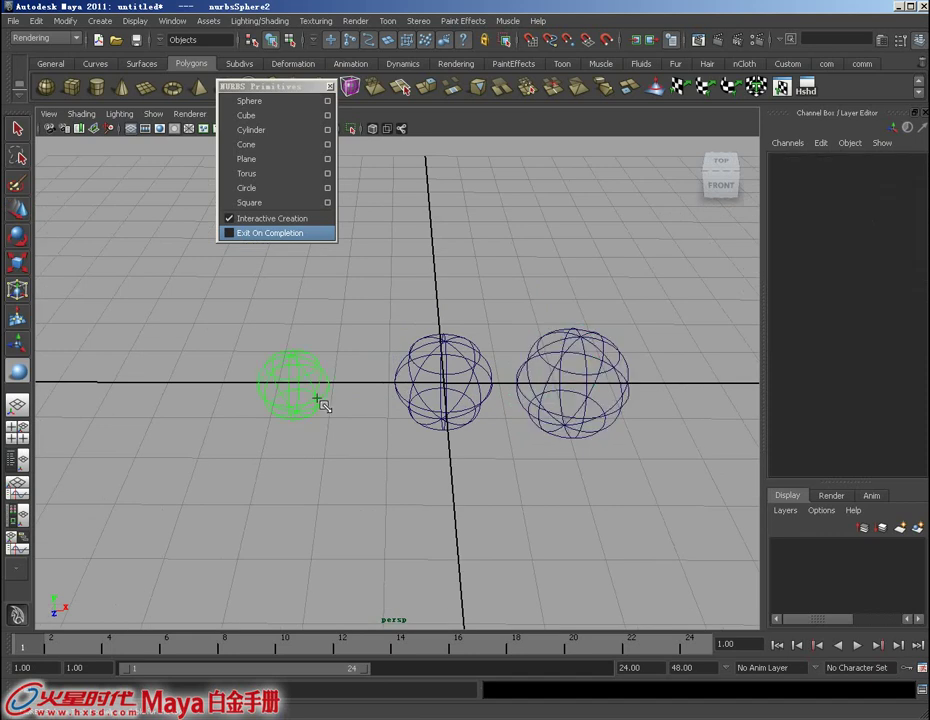
{"action": "mouse_move", "coordinate": [355, 465]}
{"action": "left_mouse_down"}
{"action": "mouse_move", "coordinate": [386, 487]}
{"action": "mouse_move", "coordinate": [466, 512]}
{"action": "mouse_move", "coordinate": [546, 511]}
{"action": "mouse_move", "coordinate": [598, 490]}
{"action": "left_mouse_up"}
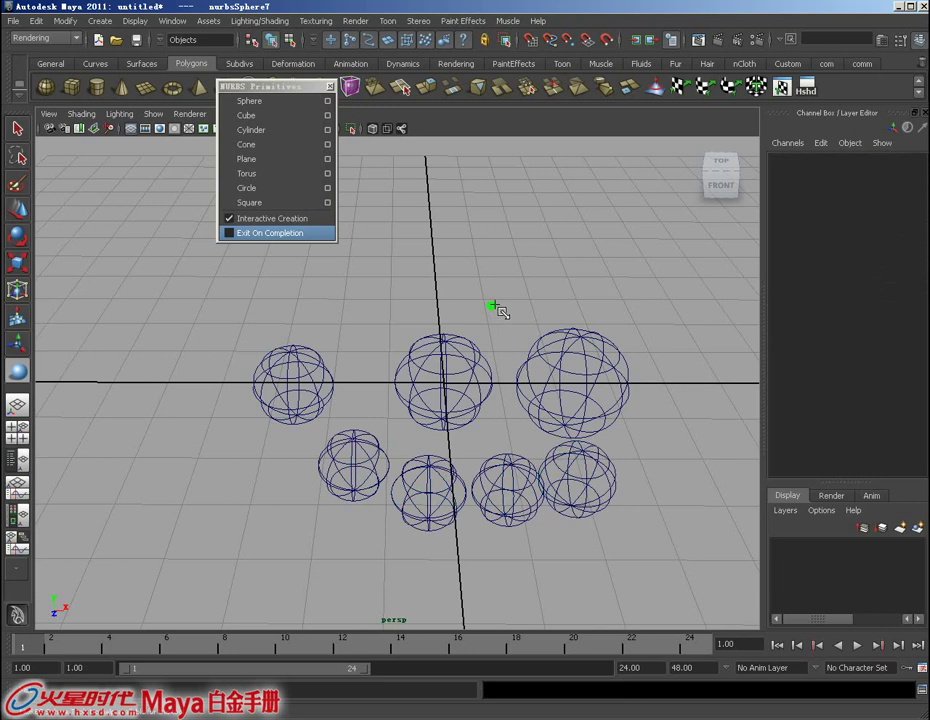
{"action": "mouse_move", "coordinate": [492, 307]}
{"action": "left_mouse_down"}
{"action": "mouse_move", "coordinate": [525, 326]}
{"action": "mouse_move", "coordinate": [465, 343]}
{"action": "mouse_move", "coordinate": [473, 380]}
{"action": "left_mouse_up"}
{"action": "left_click_drag", "start_coordinate": [395, 318], "coordinate": [423, 336]}
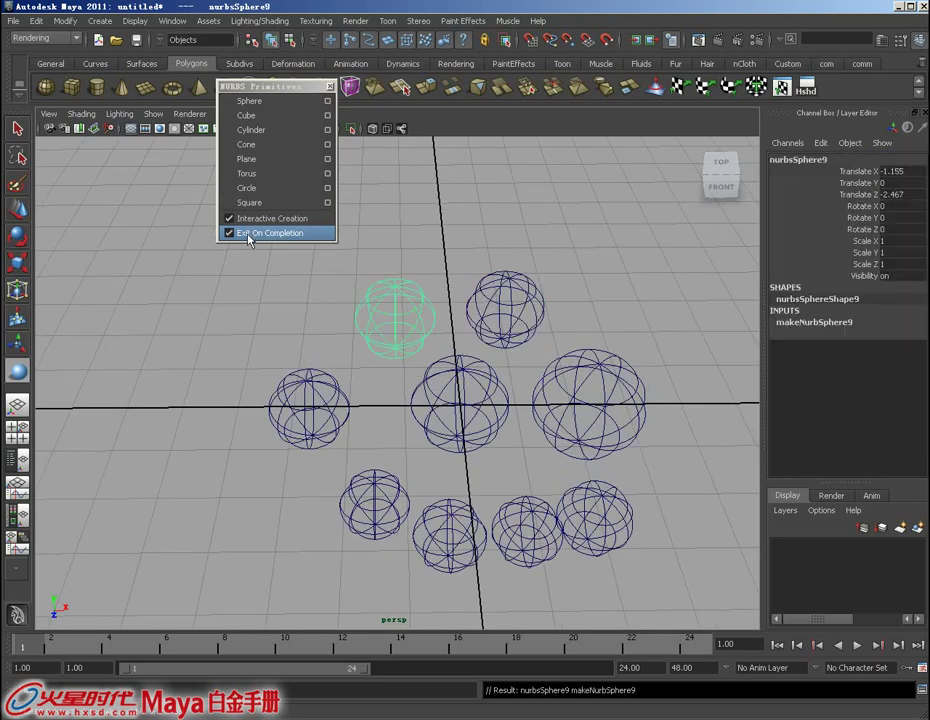
{"action": "left_click_drag", "start_coordinate": [245, 311], "coordinate": [266, 328]}
{"action": "left_click_drag", "start_coordinate": [338, 369], "coordinate": [284, 374], "text": "alt"}
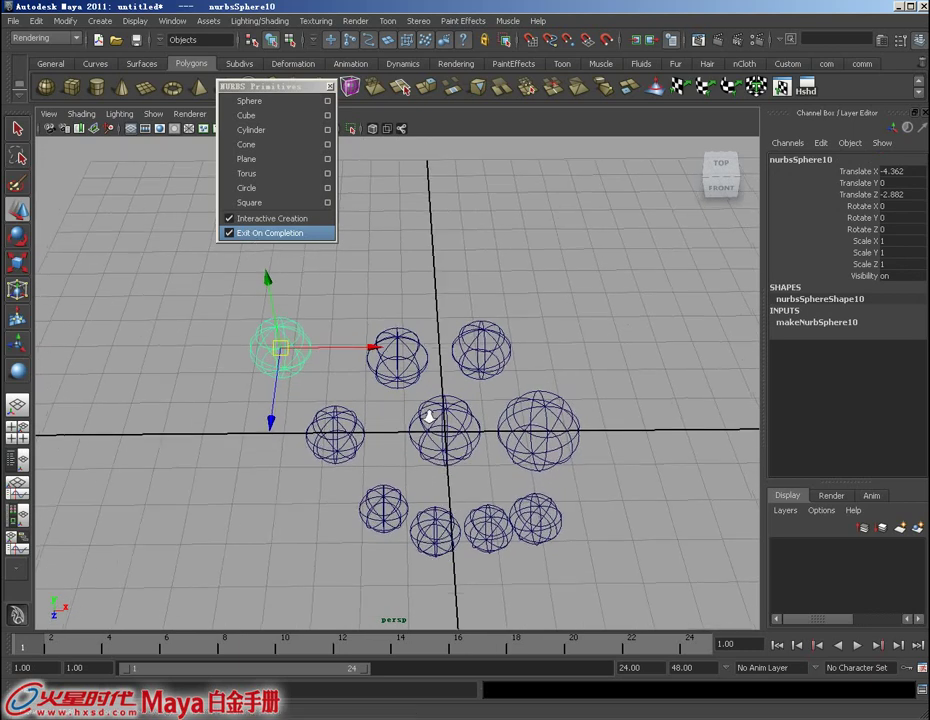
{"action": "left_click_drag", "start_coordinate": [430, 415], "coordinate": [380, 385], "text": "alt"}
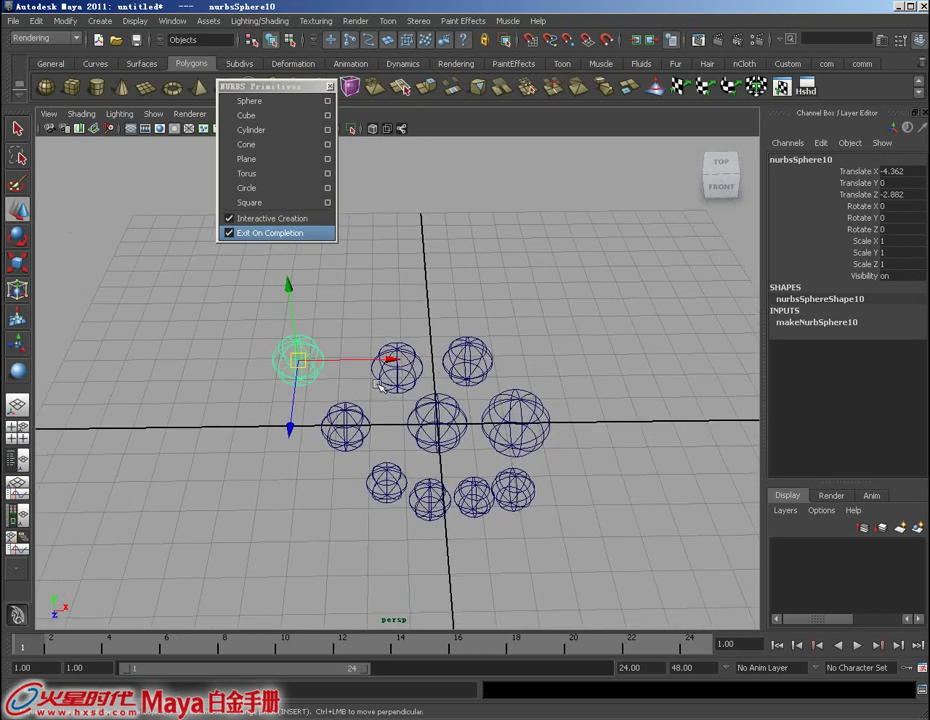